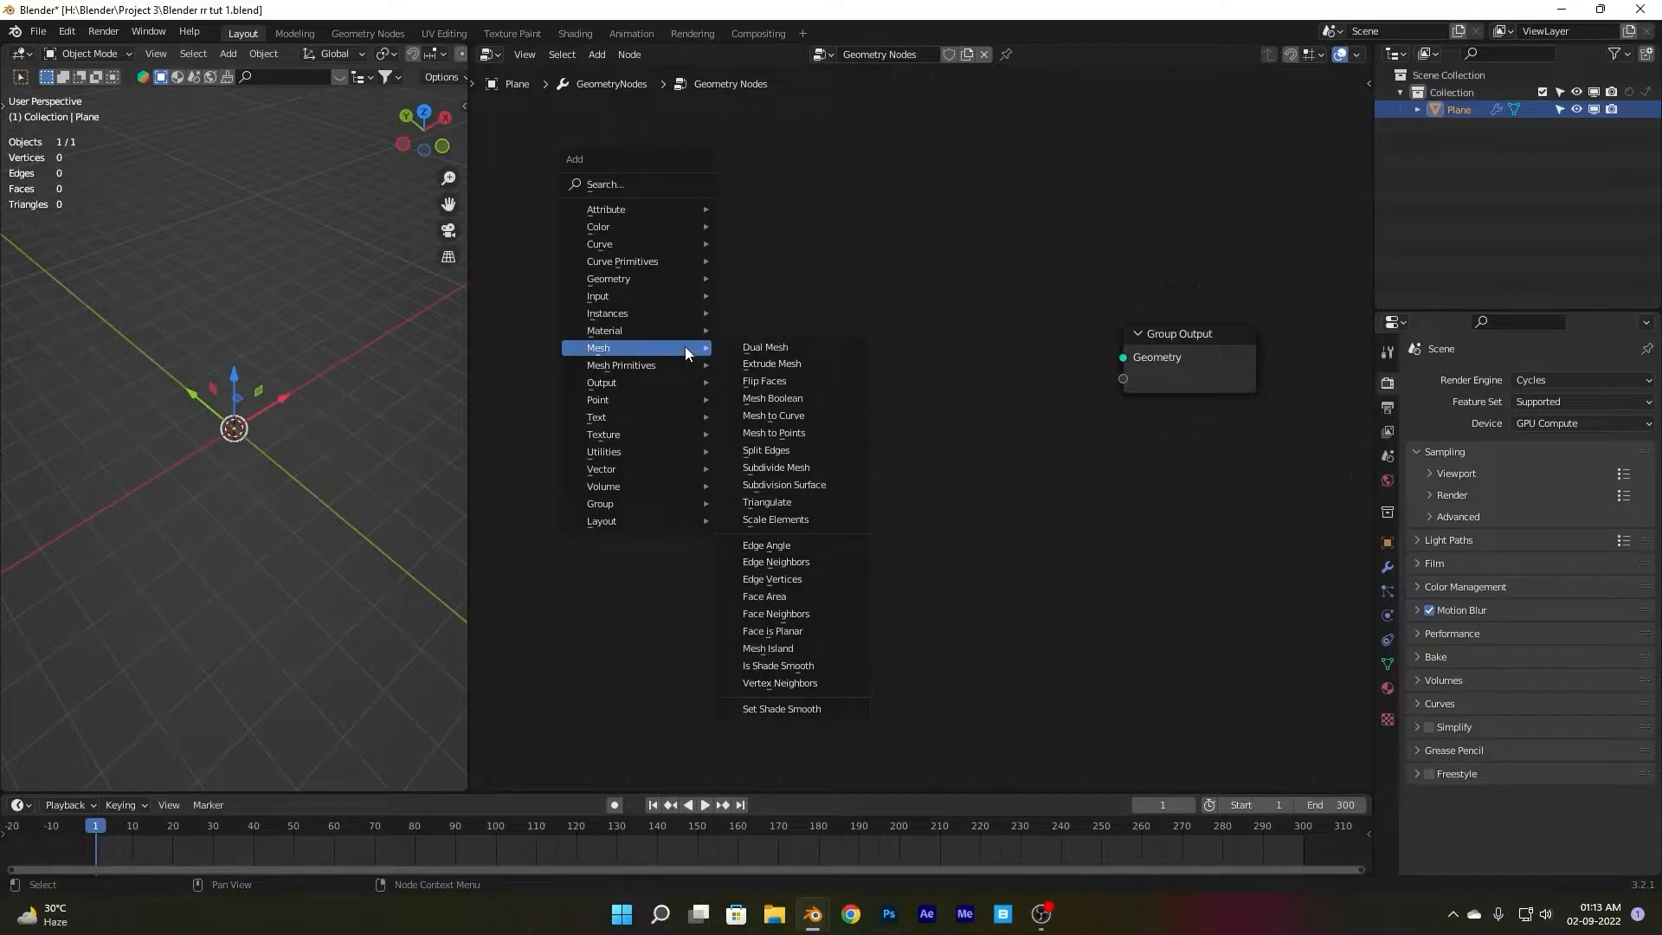
- Add a Cube mesh node and connect its Mesh output to the Group Output's Geometry input
click(643, 185)
text(cu)
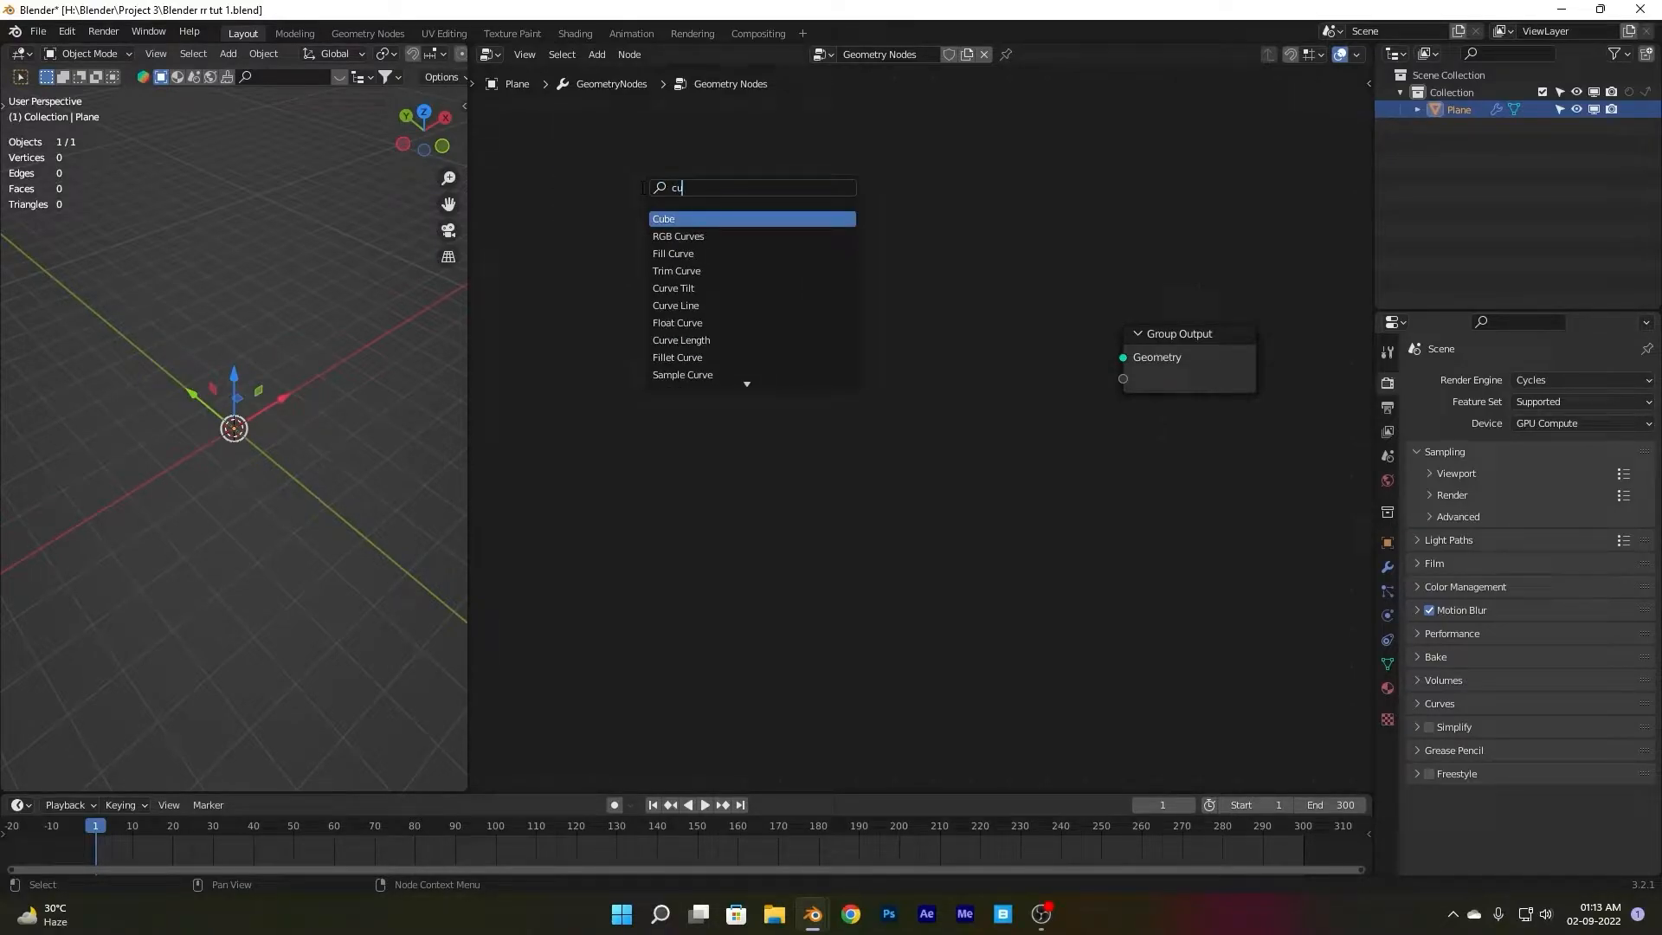
click(671, 218)
drag(754, 343, 1123, 358)
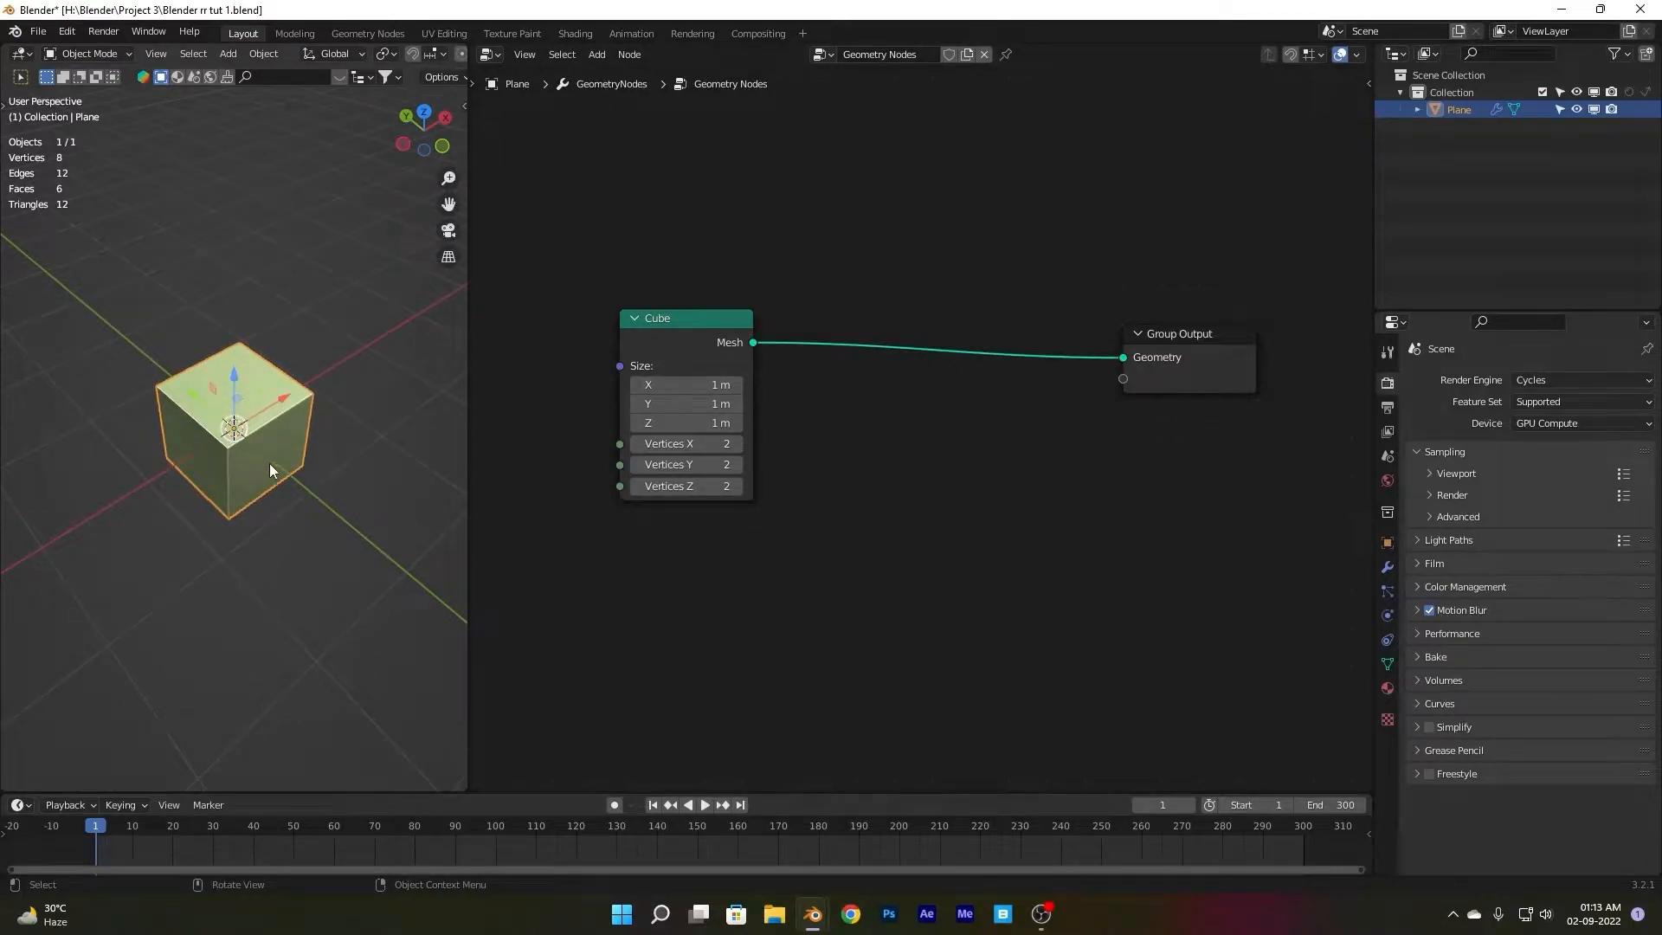
- Set the Cube node's X, Y and Z vertices to 20 and turn on the wireframe overlay
drag(698, 463, 695, 446)
text(20)
key(Return)
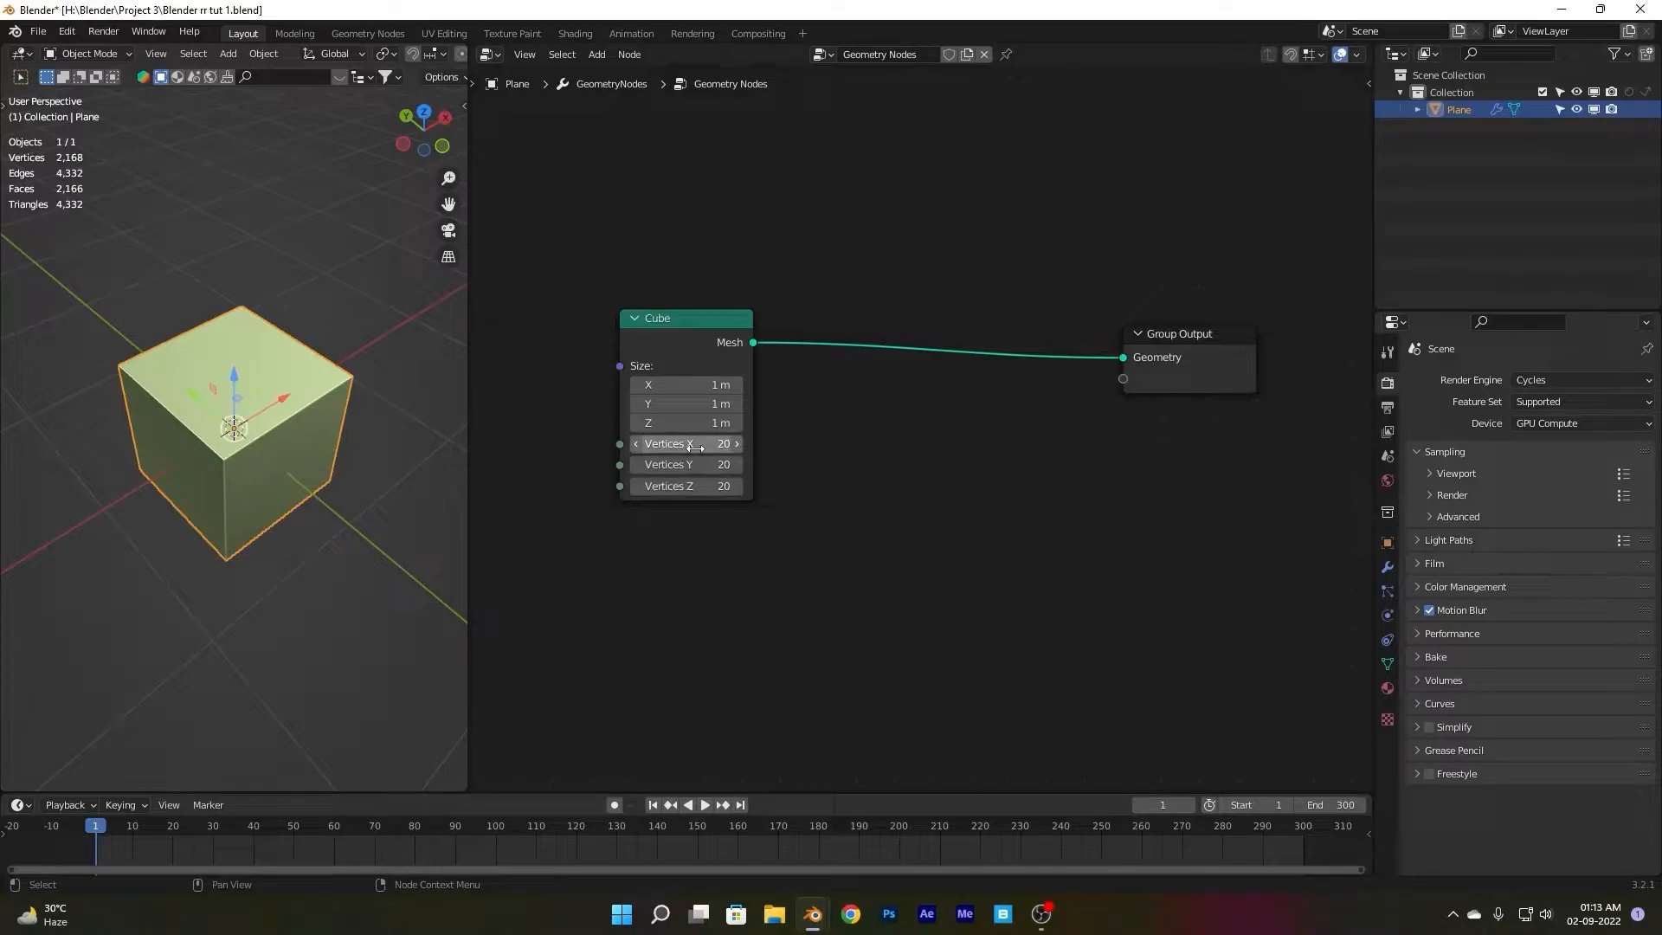
scroll(315, 59, down, 5)
click(339, 54)
click(236, 347)
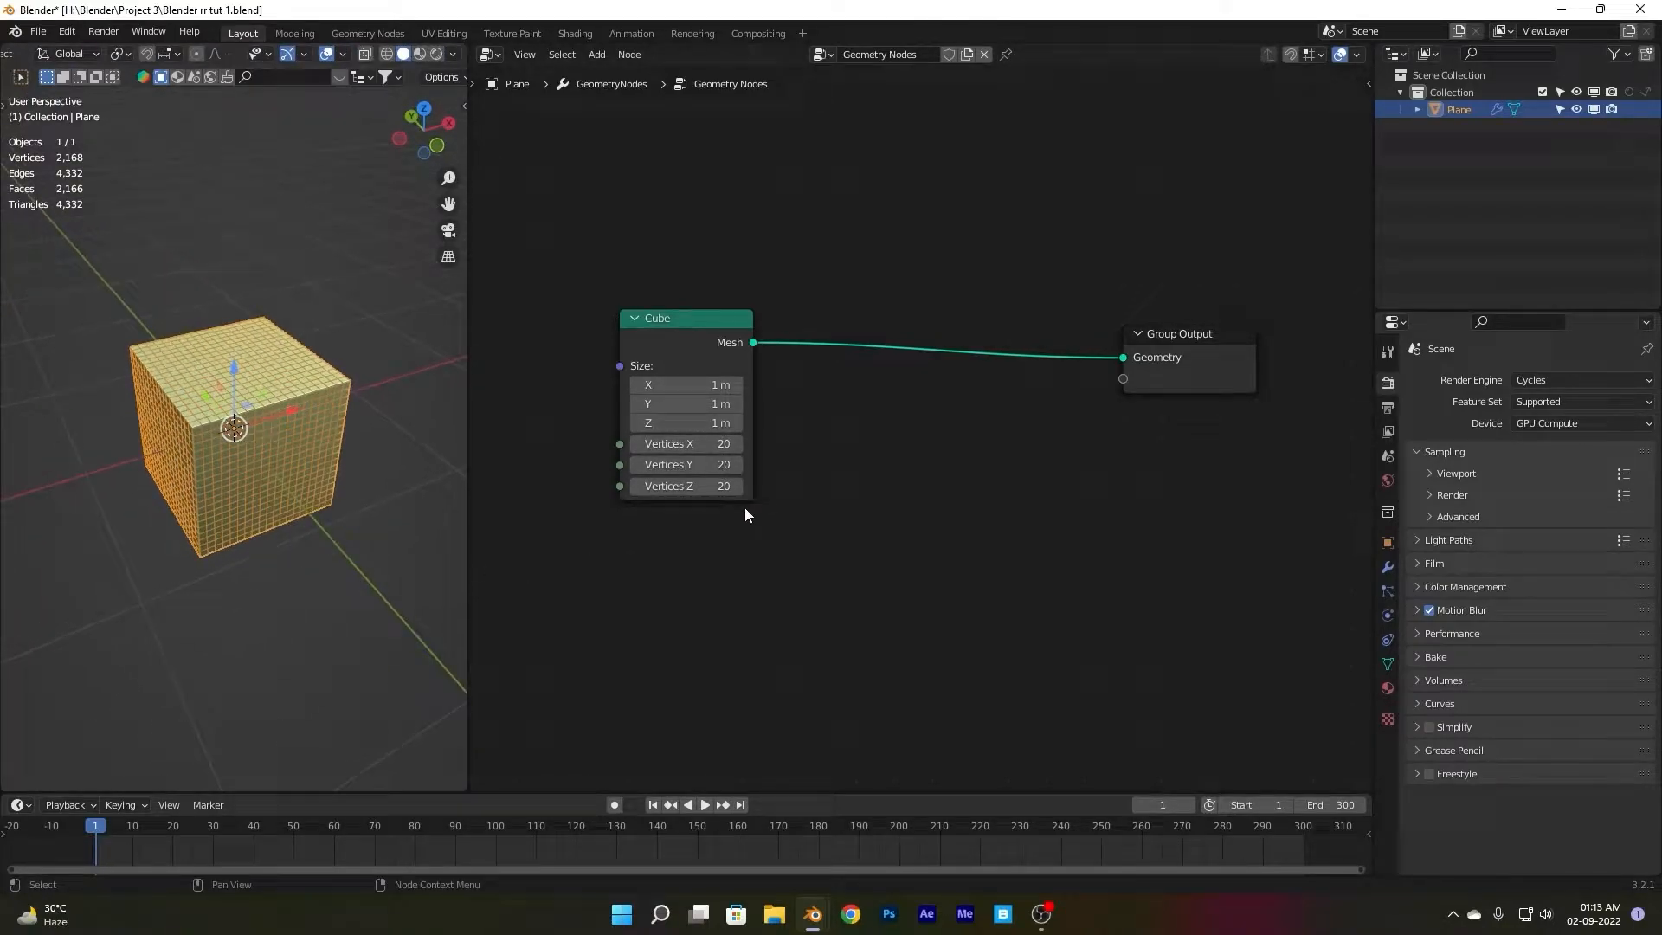
- Insert an Instance on Points node on the link between the Cube and the Group Output
middle_drag(739, 507, 904, 353)
key(shift+a)
click(921, 401)
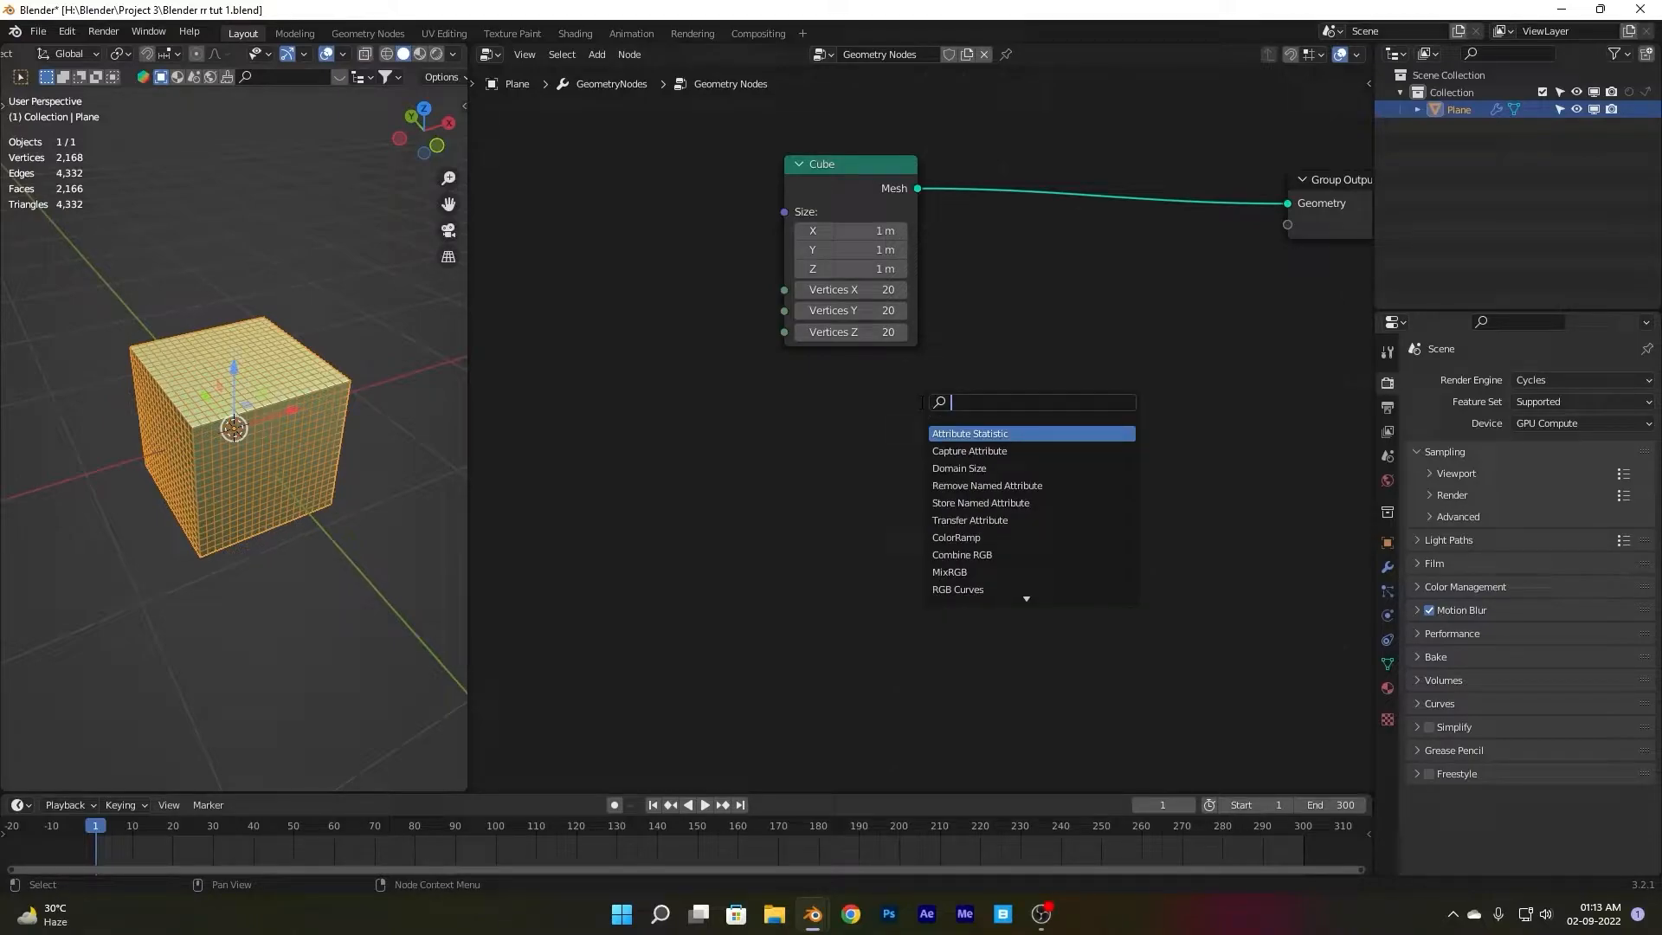
text(inst)
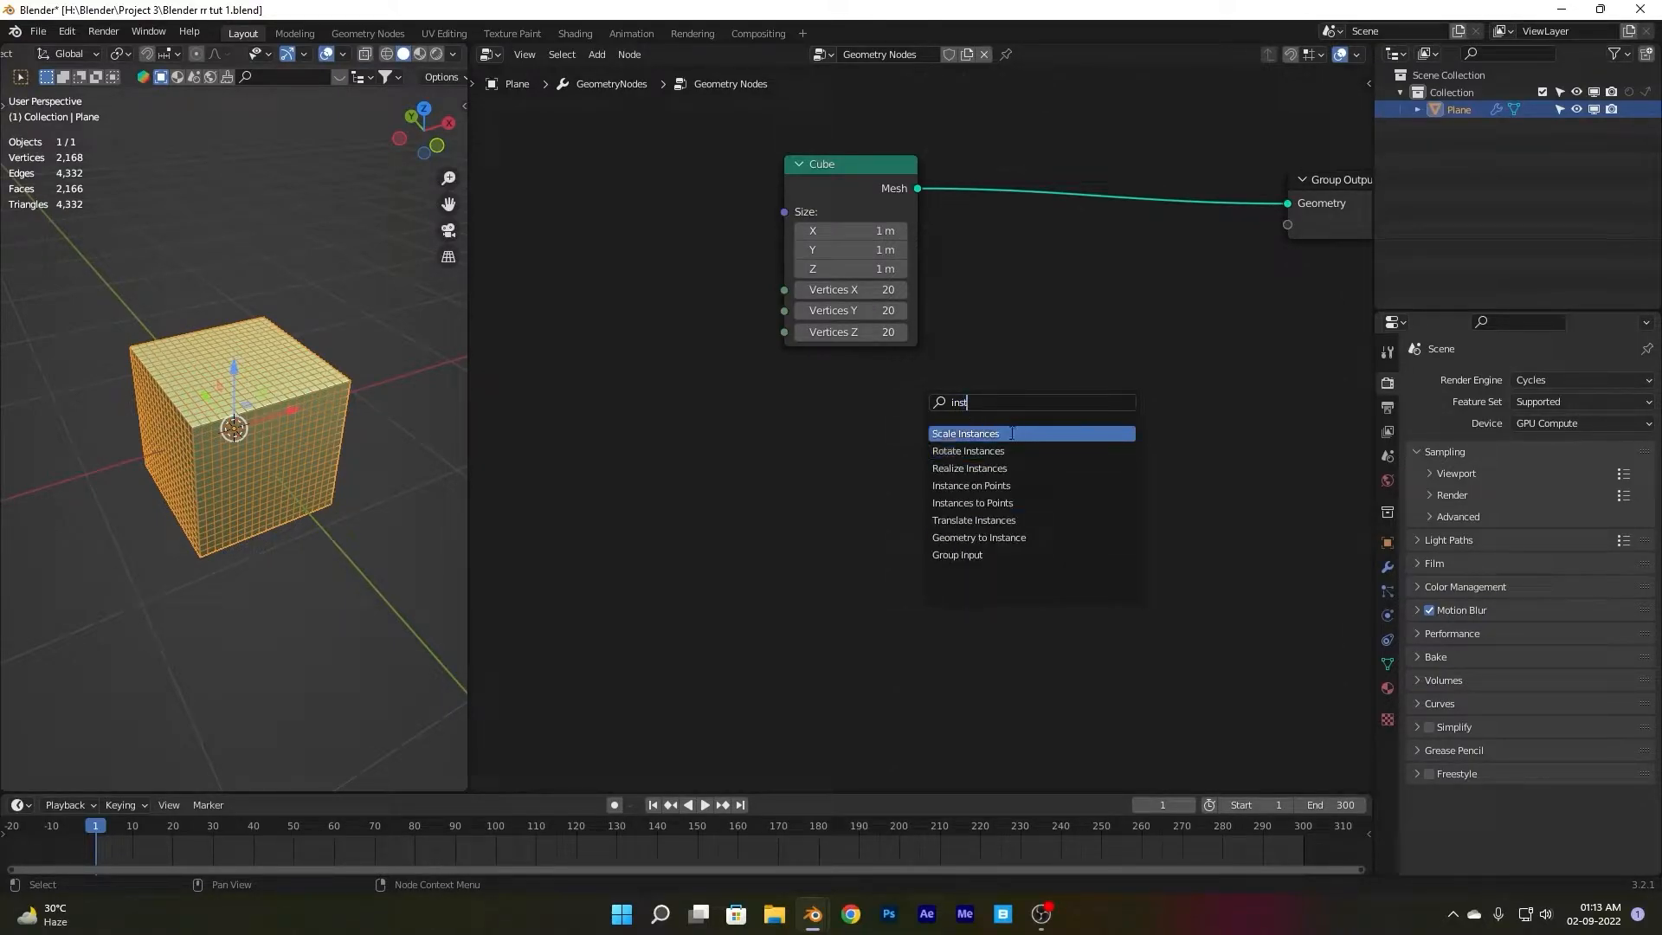
click(1015, 434)
click(1122, 250)
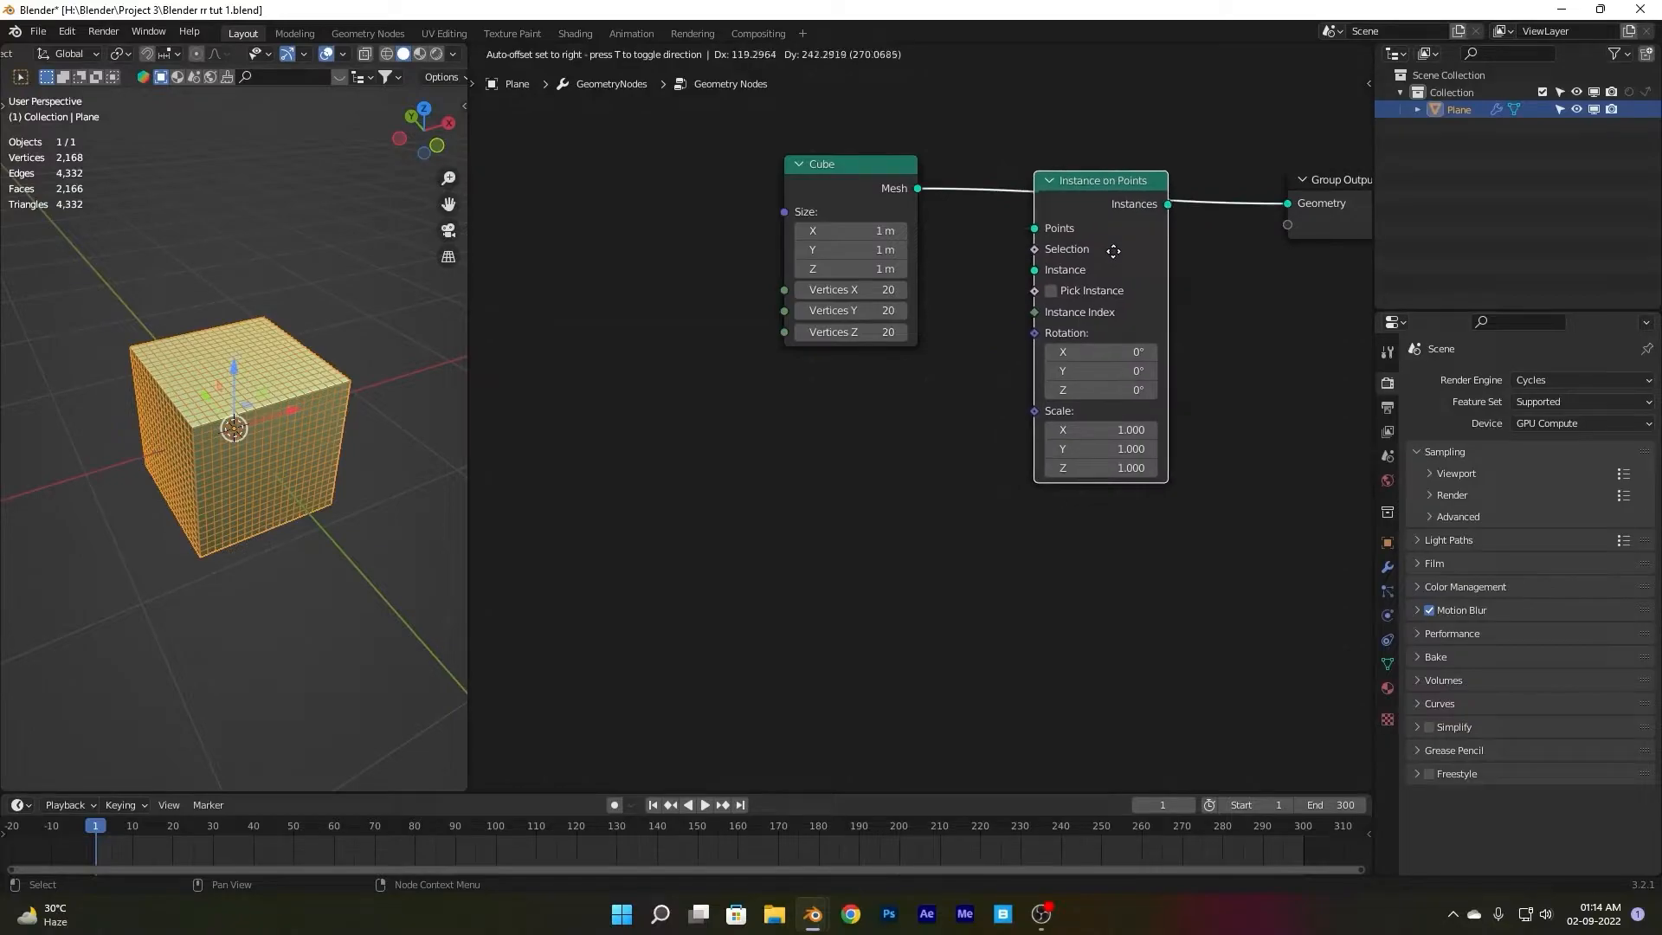
- Duplicate the Cube node, connect the copy to the Instance input, and set its X, Y and Z size to 0.05 m
key(shift+d)
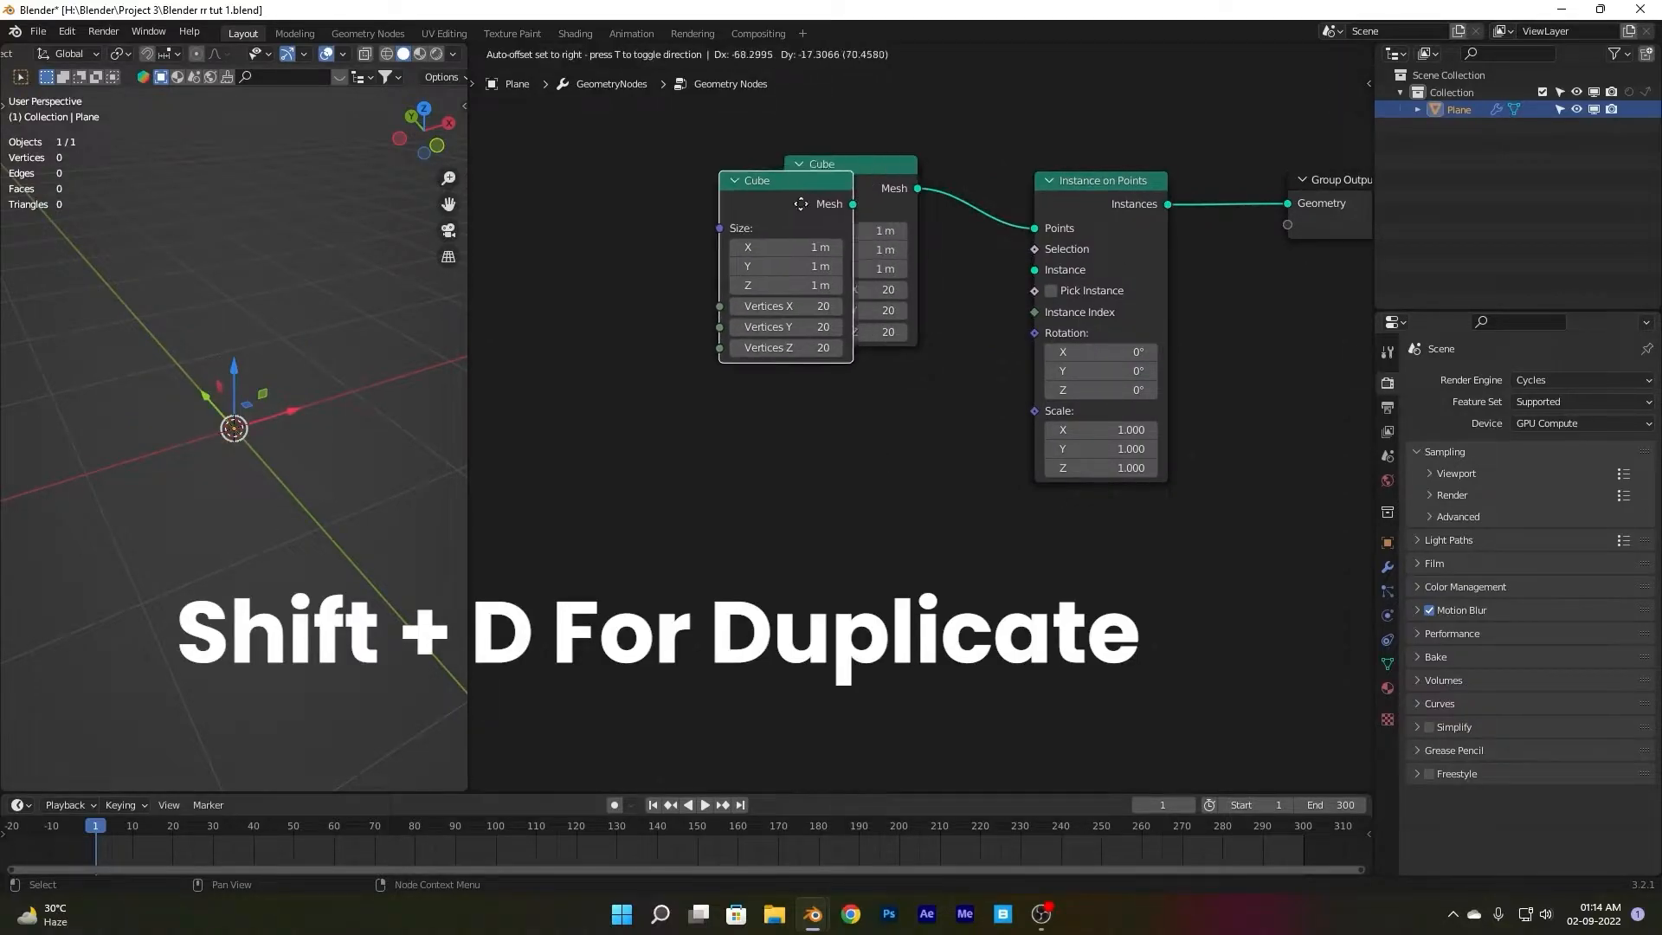
click(715, 473)
drag(704, 461, 992, 297)
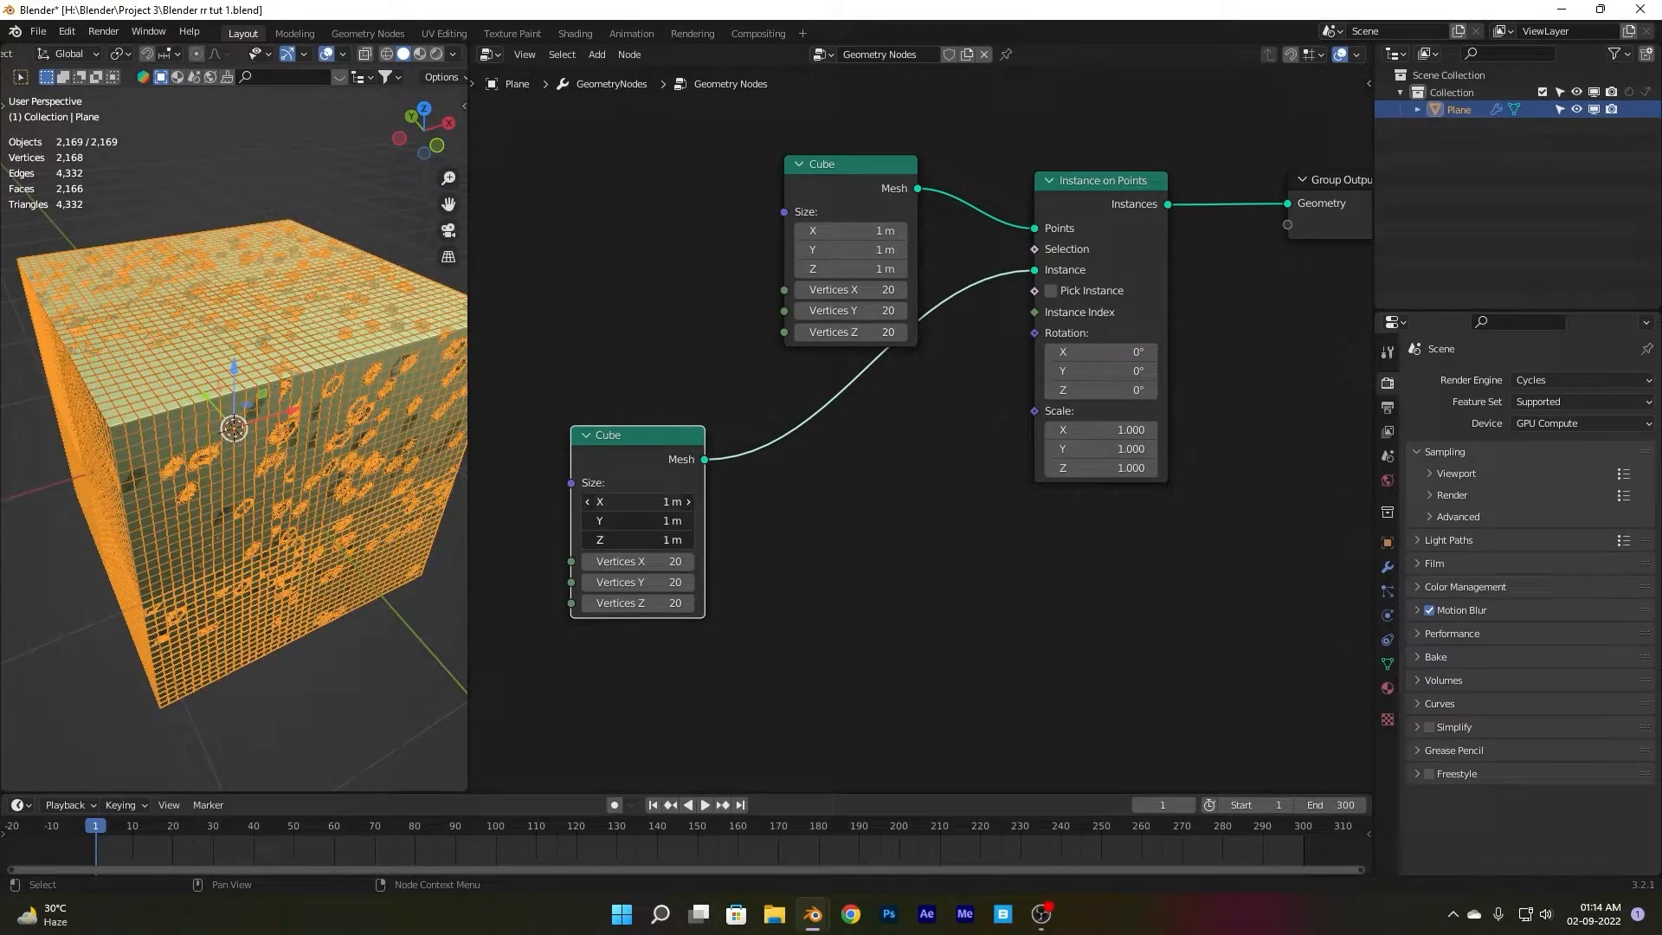
key(Return)
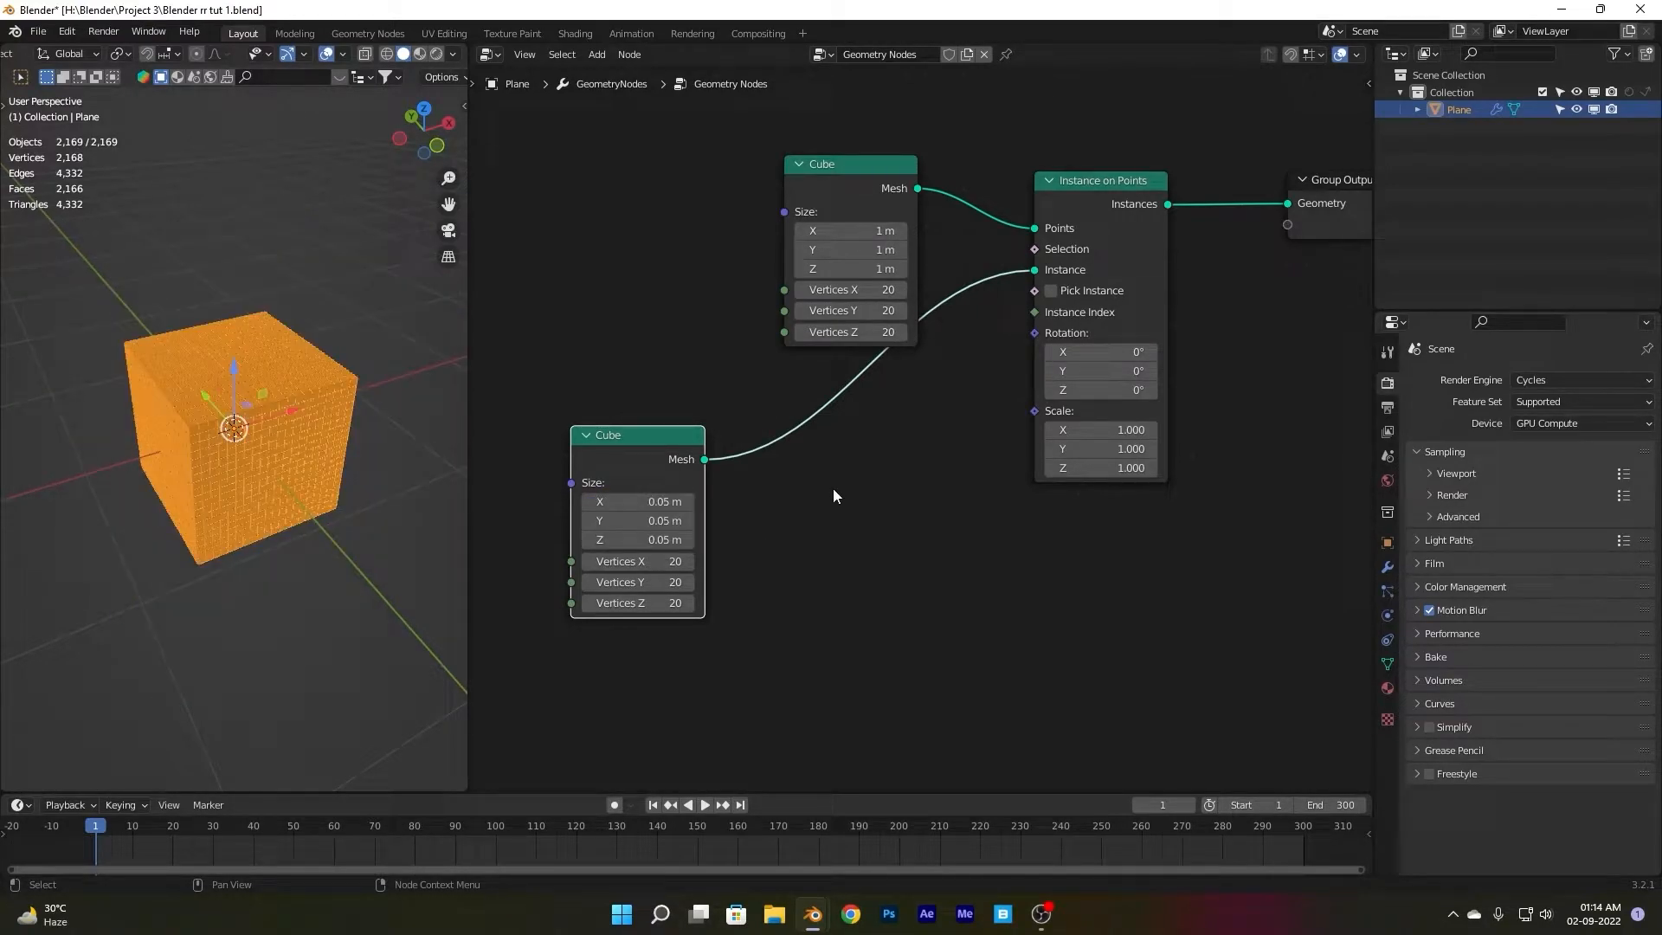
- Turn off the wireframe overlay and set the small cube's X, Y and Z vertices to 2
click(343, 55)
click(247, 340)
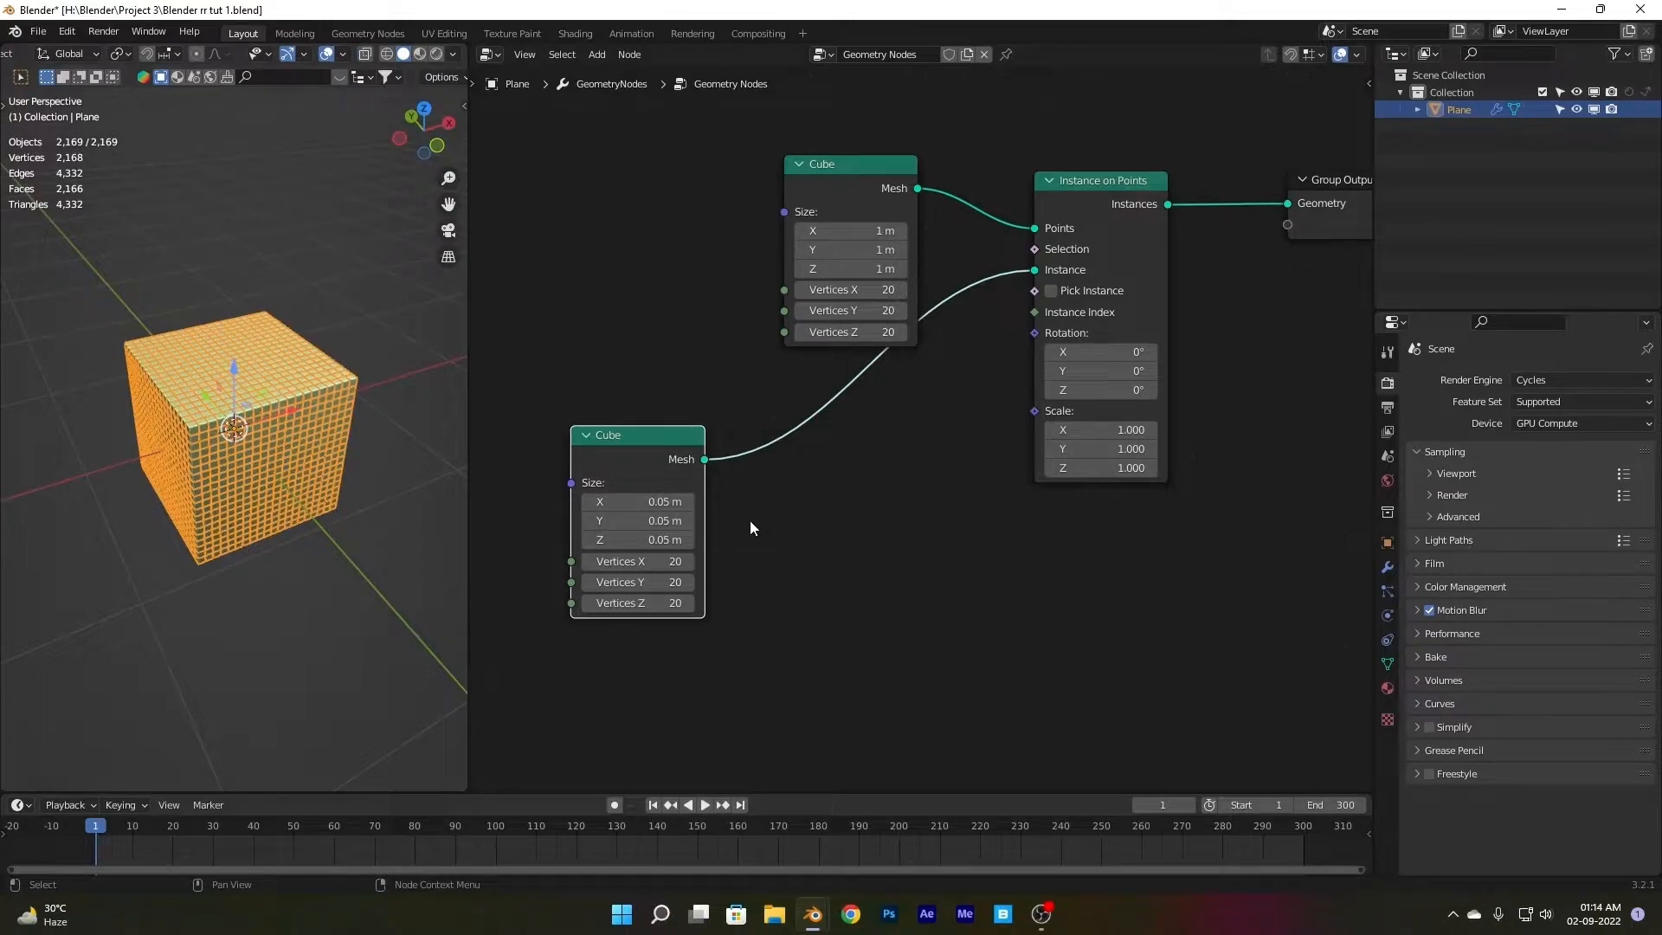
scroll(751, 521, up, 2)
double_click(749, 471)
key(Return)
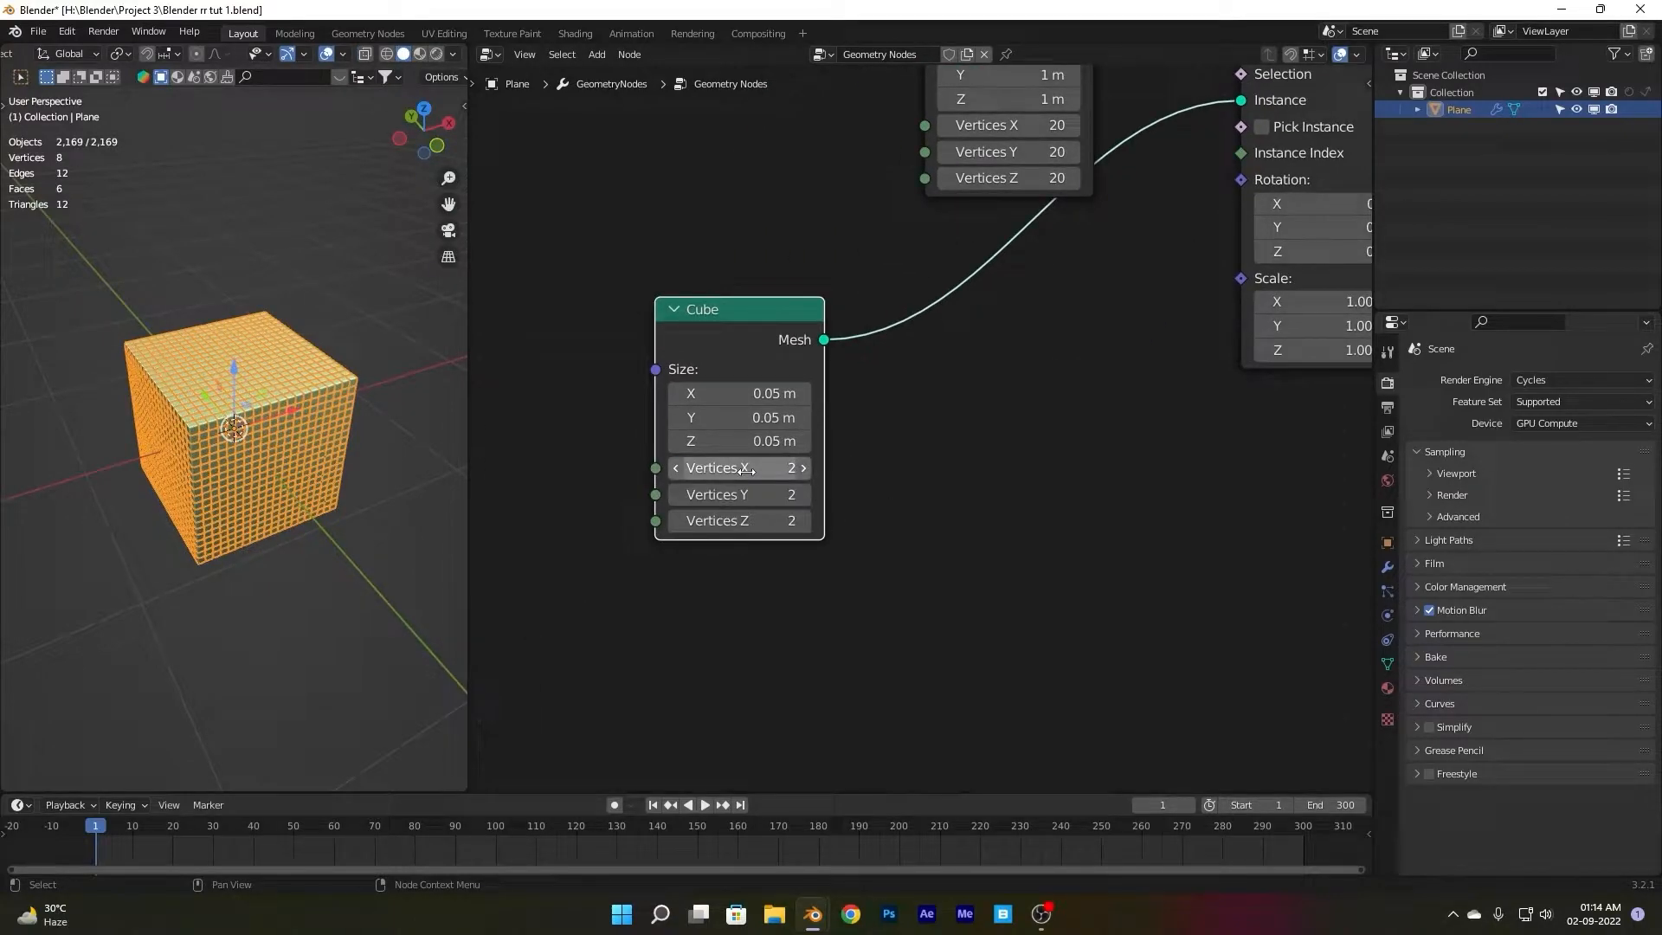
- Deselect the object and examine the small cubes instanced across the large cube's surface
middle_drag(273, 399, 330, 452)
middle_drag(1043, 334, 1018, 416)
drag(761, 389, 994, 336)
middle_drag(1084, 316, 783, 346)
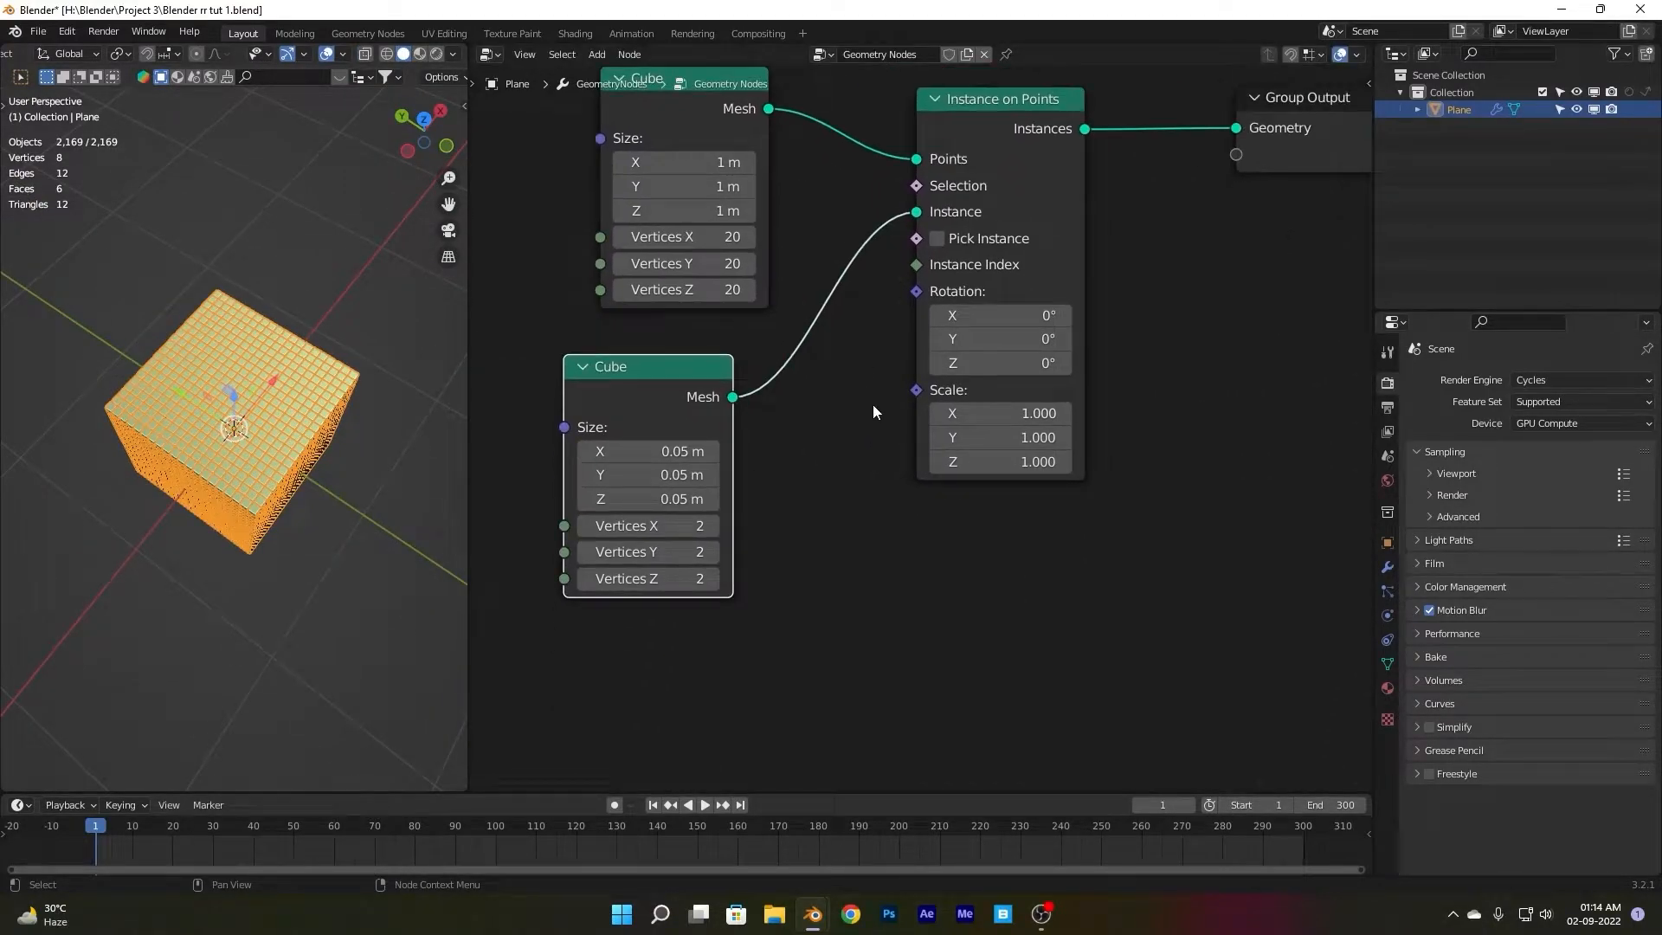
click(872, 408)
click(364, 444)
middle_drag(363, 444, 312, 403)
scroll(312, 403, up, 3)
scroll(820, 458, down, 2)
- Add a Musgrave Texture node below the small Cube node
middle_drag(819, 458, 1026, 315)
key(shift+a)
click(767, 478)
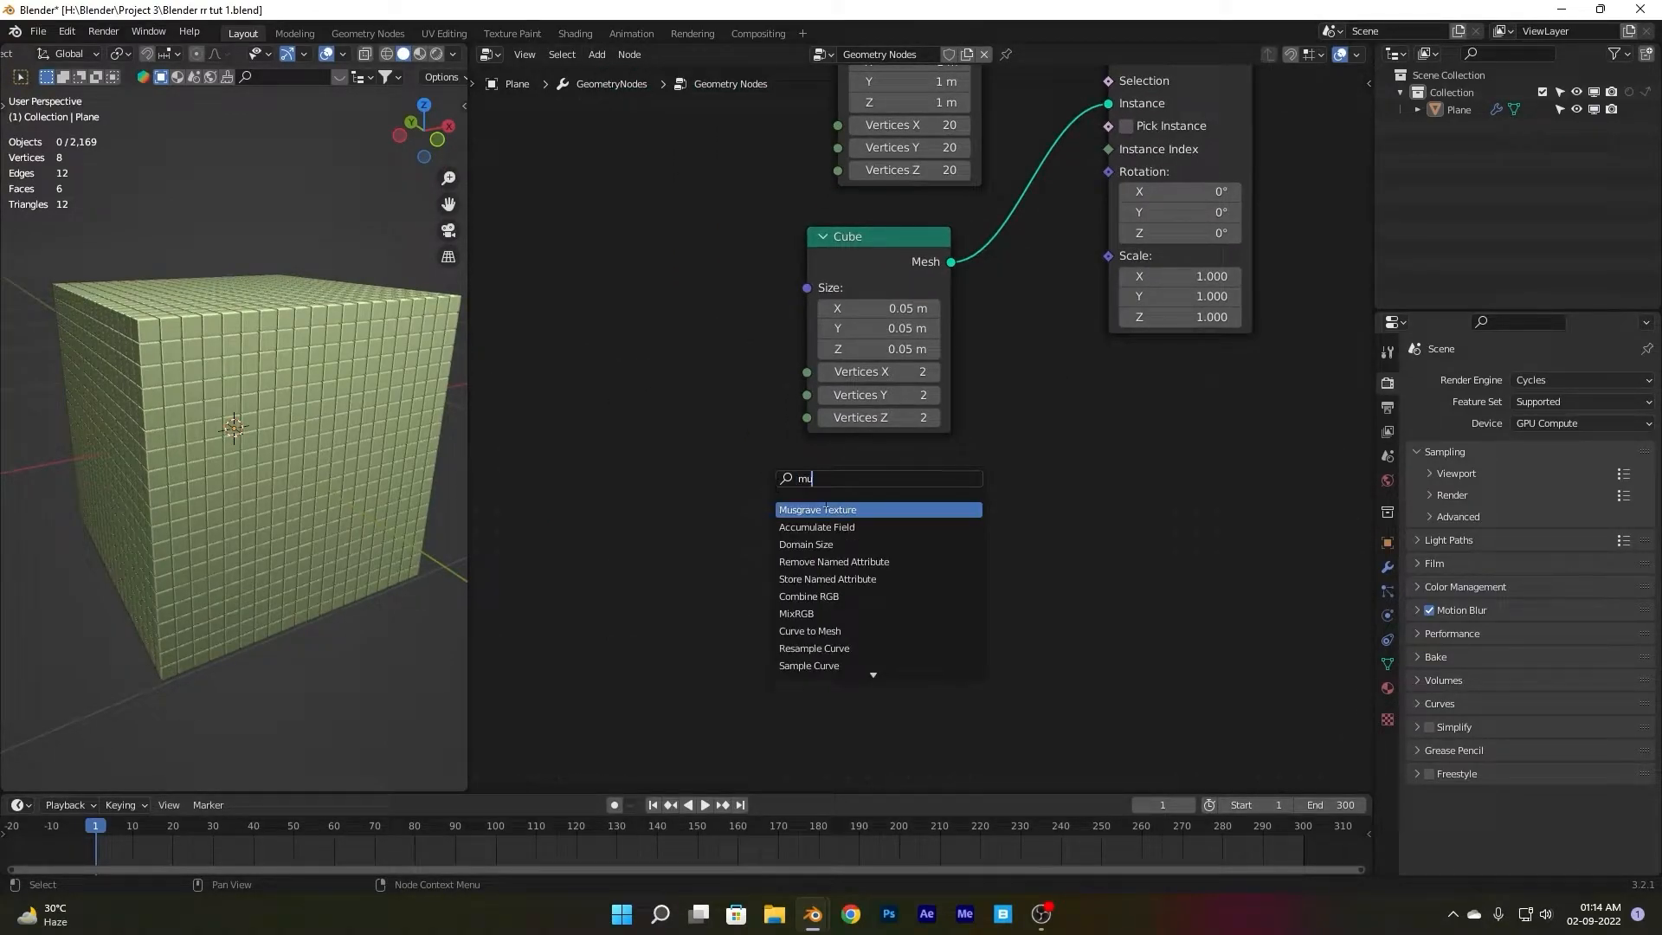
click(841, 508)
click(645, 508)
- Add a Map Range node beside the Musgrave Texture and connect the texture's Height to its Value input
middle_drag(811, 526, 829, 425)
key(shift+a)
click(830, 425)
text(map)
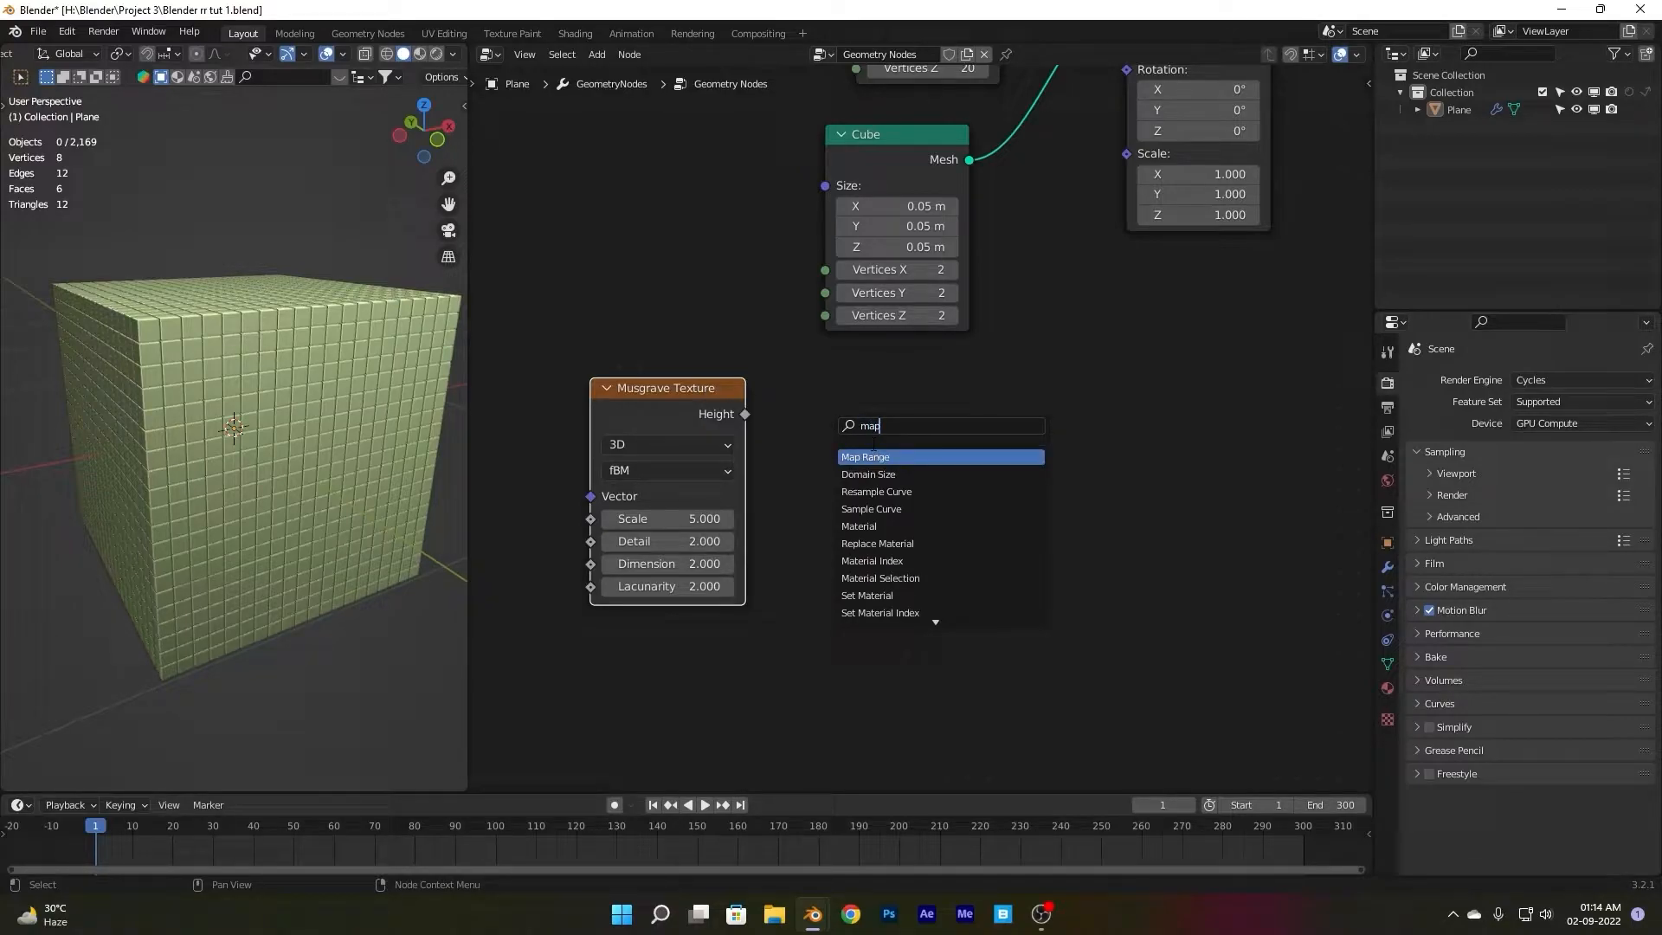
click(890, 457)
click(874, 424)
drag(745, 414, 782, 471)
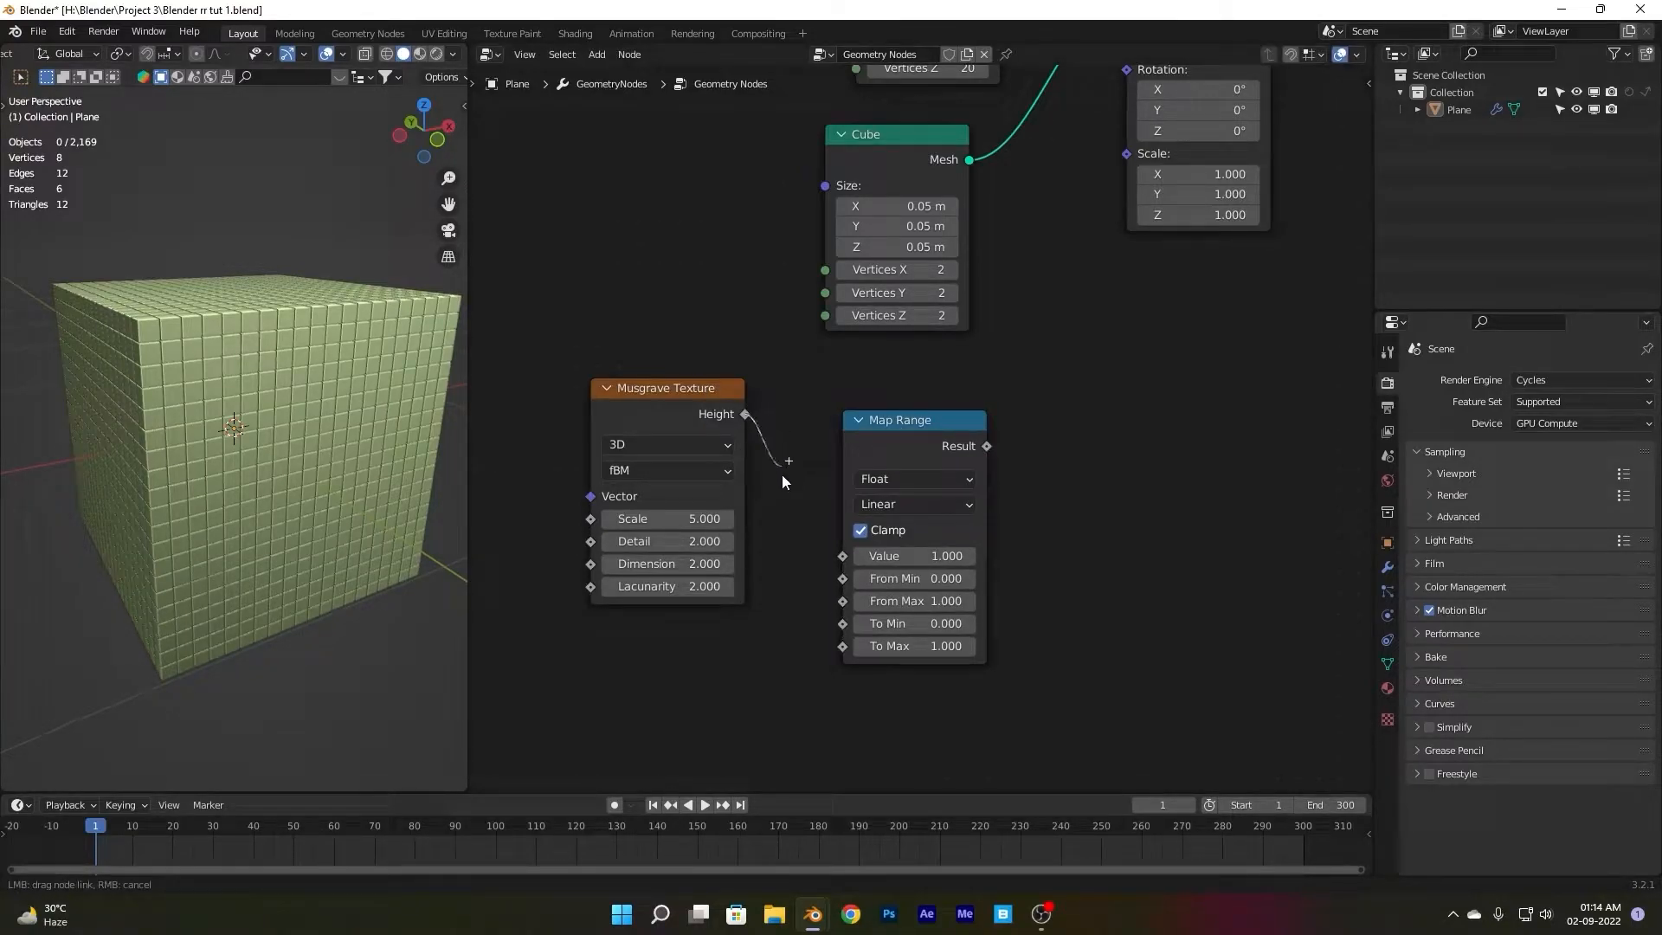
drag(845, 556, 845, 557)
drag(911, 442, 850, 410)
- Add a Combine XYZ node and connect the Map Range Result to its X, Y and Z inputs
key(shift+a)
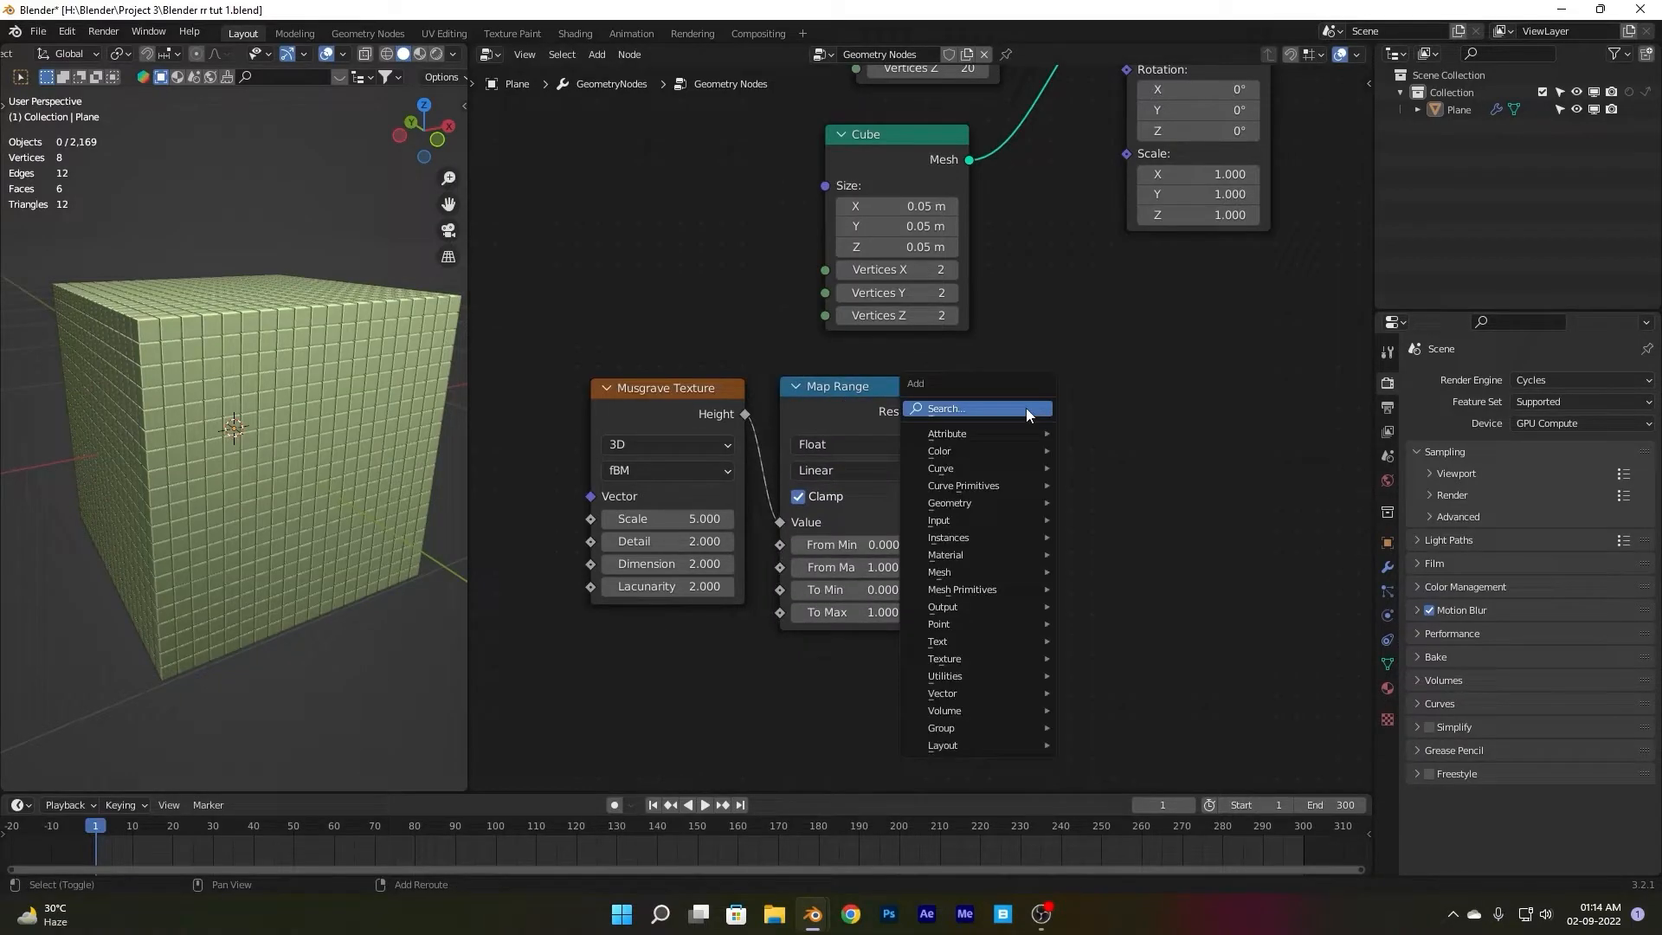
click(1026, 407)
text(co)
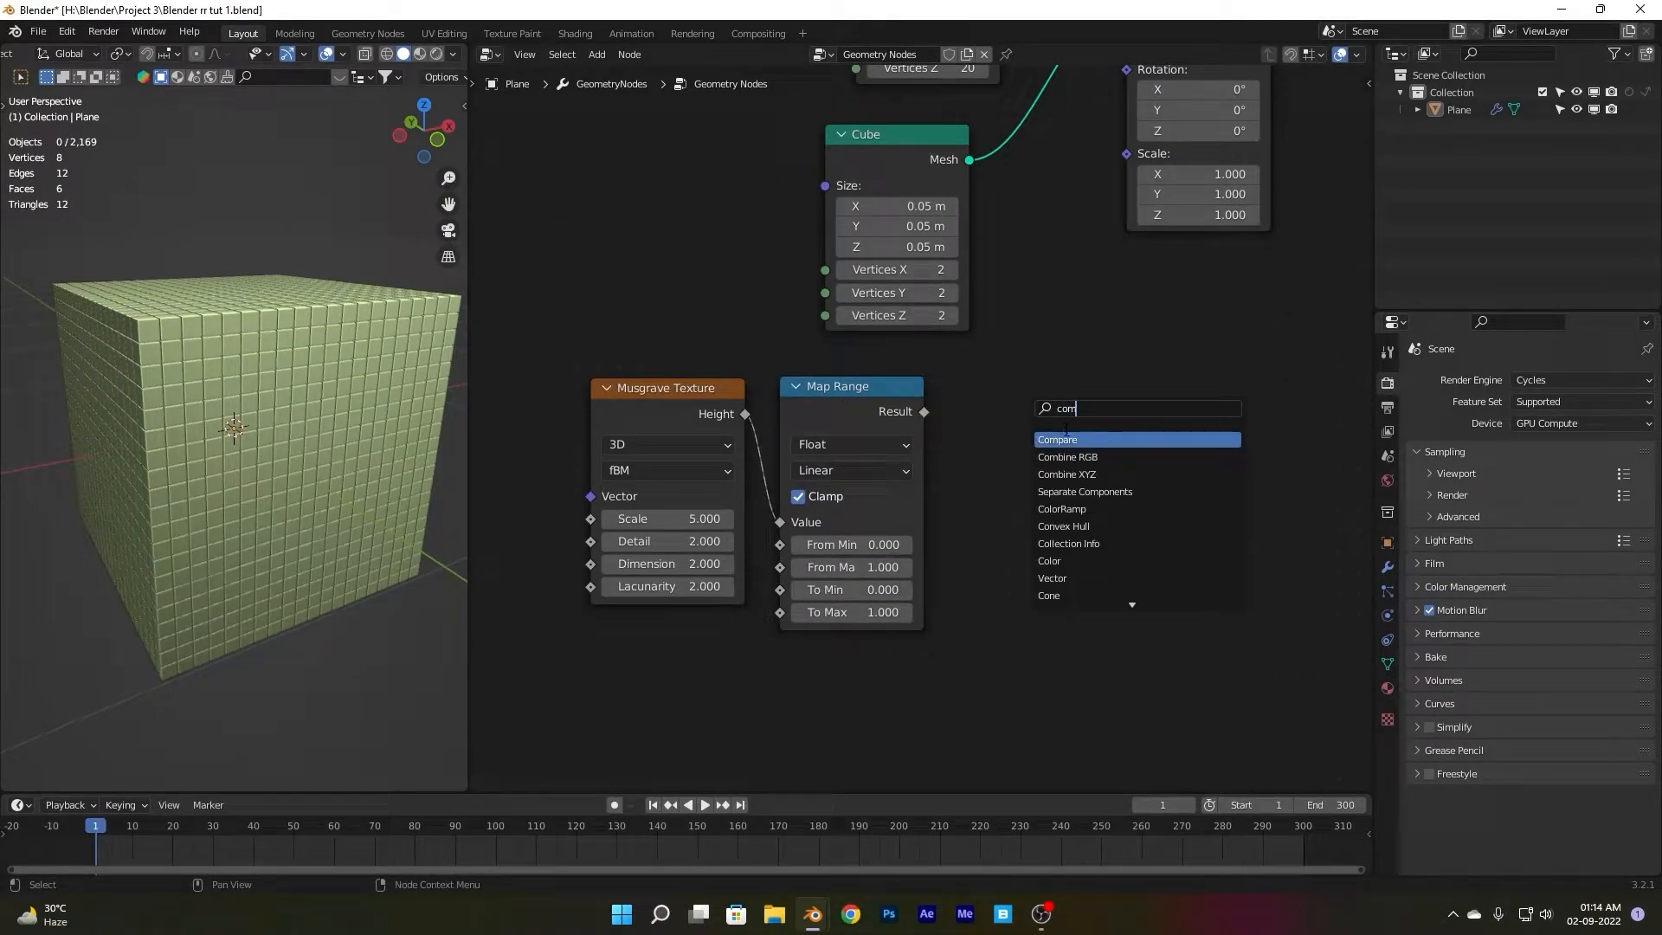
text(m)
click(1066, 474)
drag(992, 423, 997, 470)
scroll(1088, 335, down, 1)
- Shift the texture nodes aside, connect the Combine XYZ Vector to the Instance on Points Scale, and save the file
middle_drag(1129, 331, 1163, 363)
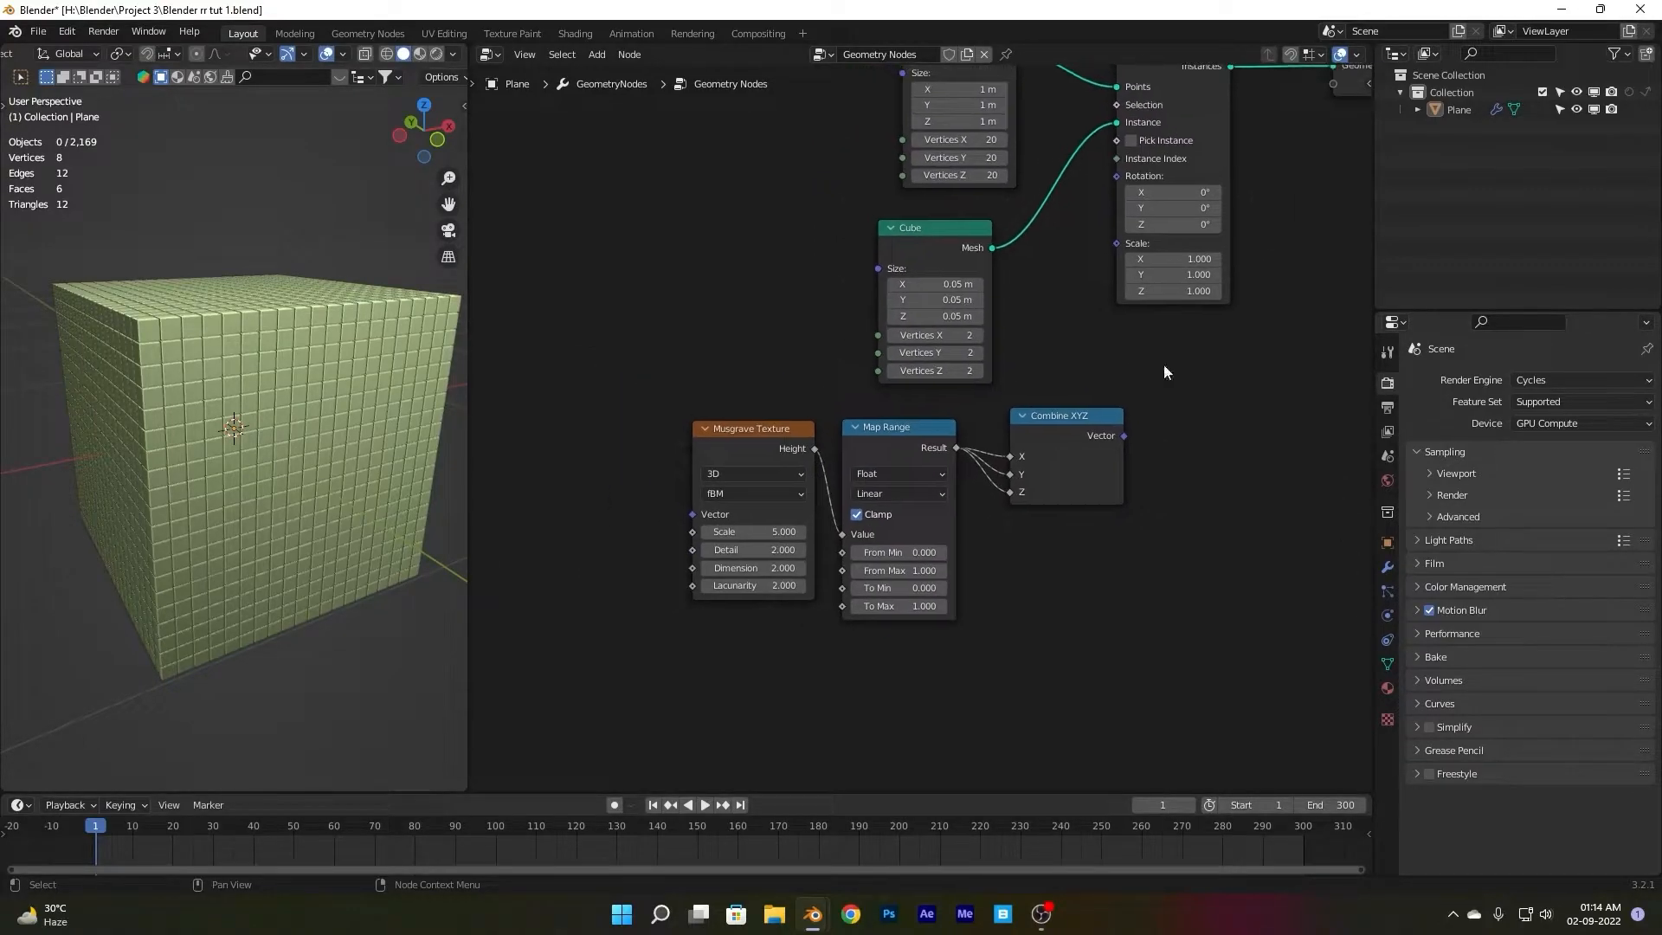
drag(673, 407, 870, 476)
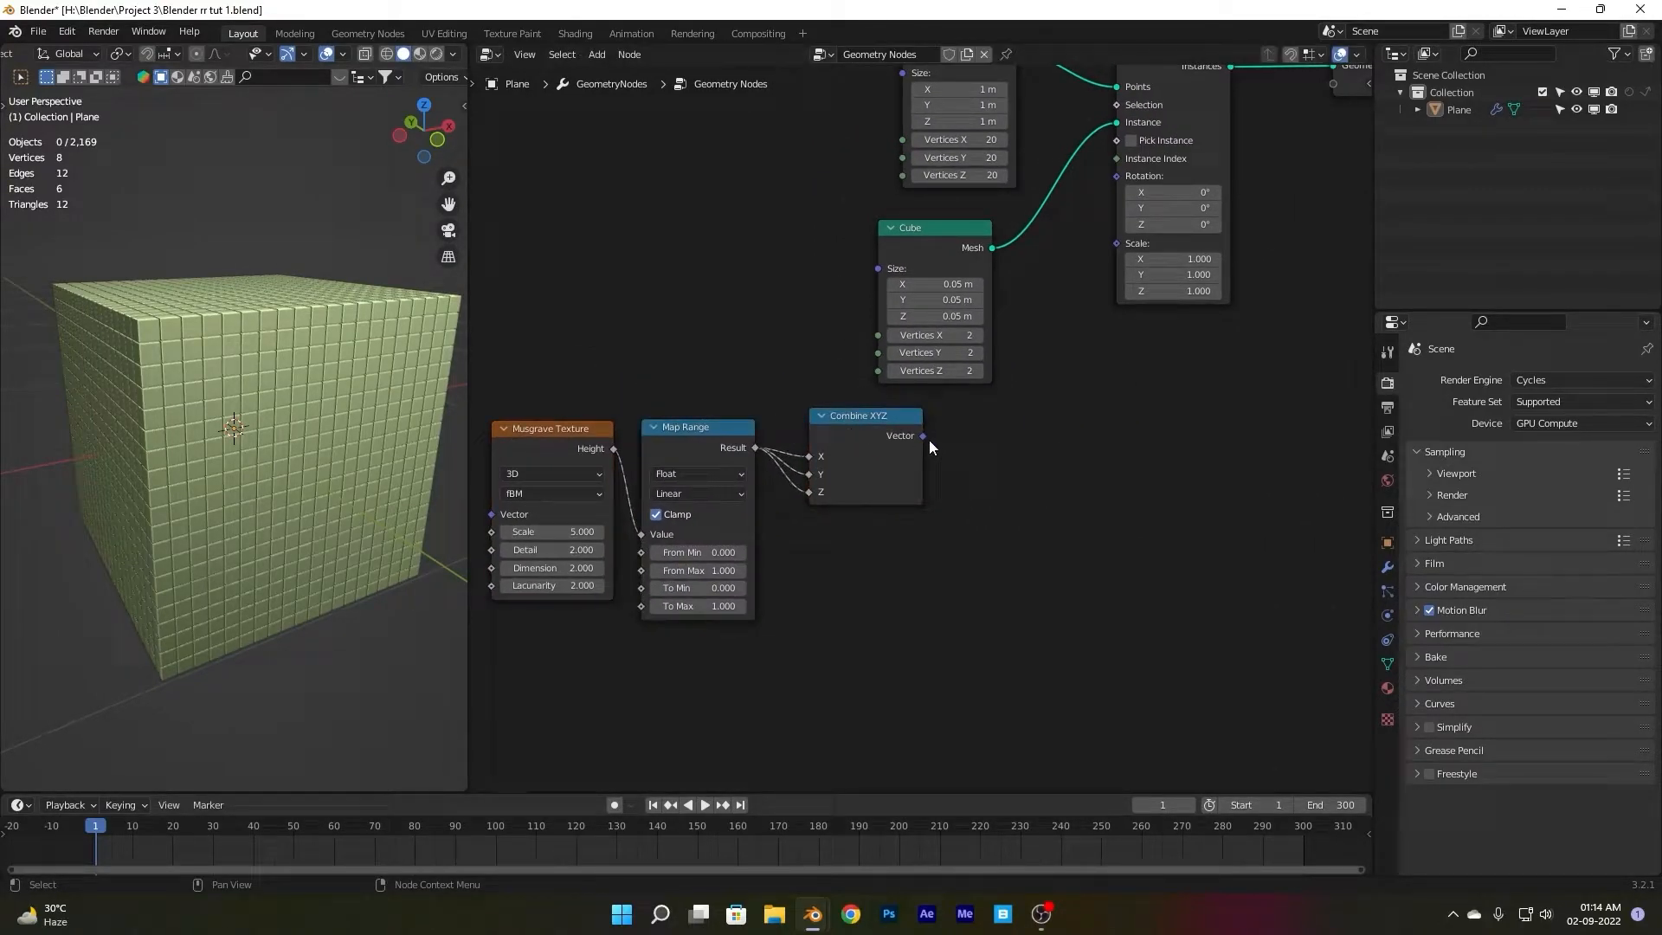
drag(1092, 322, 1116, 245)
key(ctrl+s)
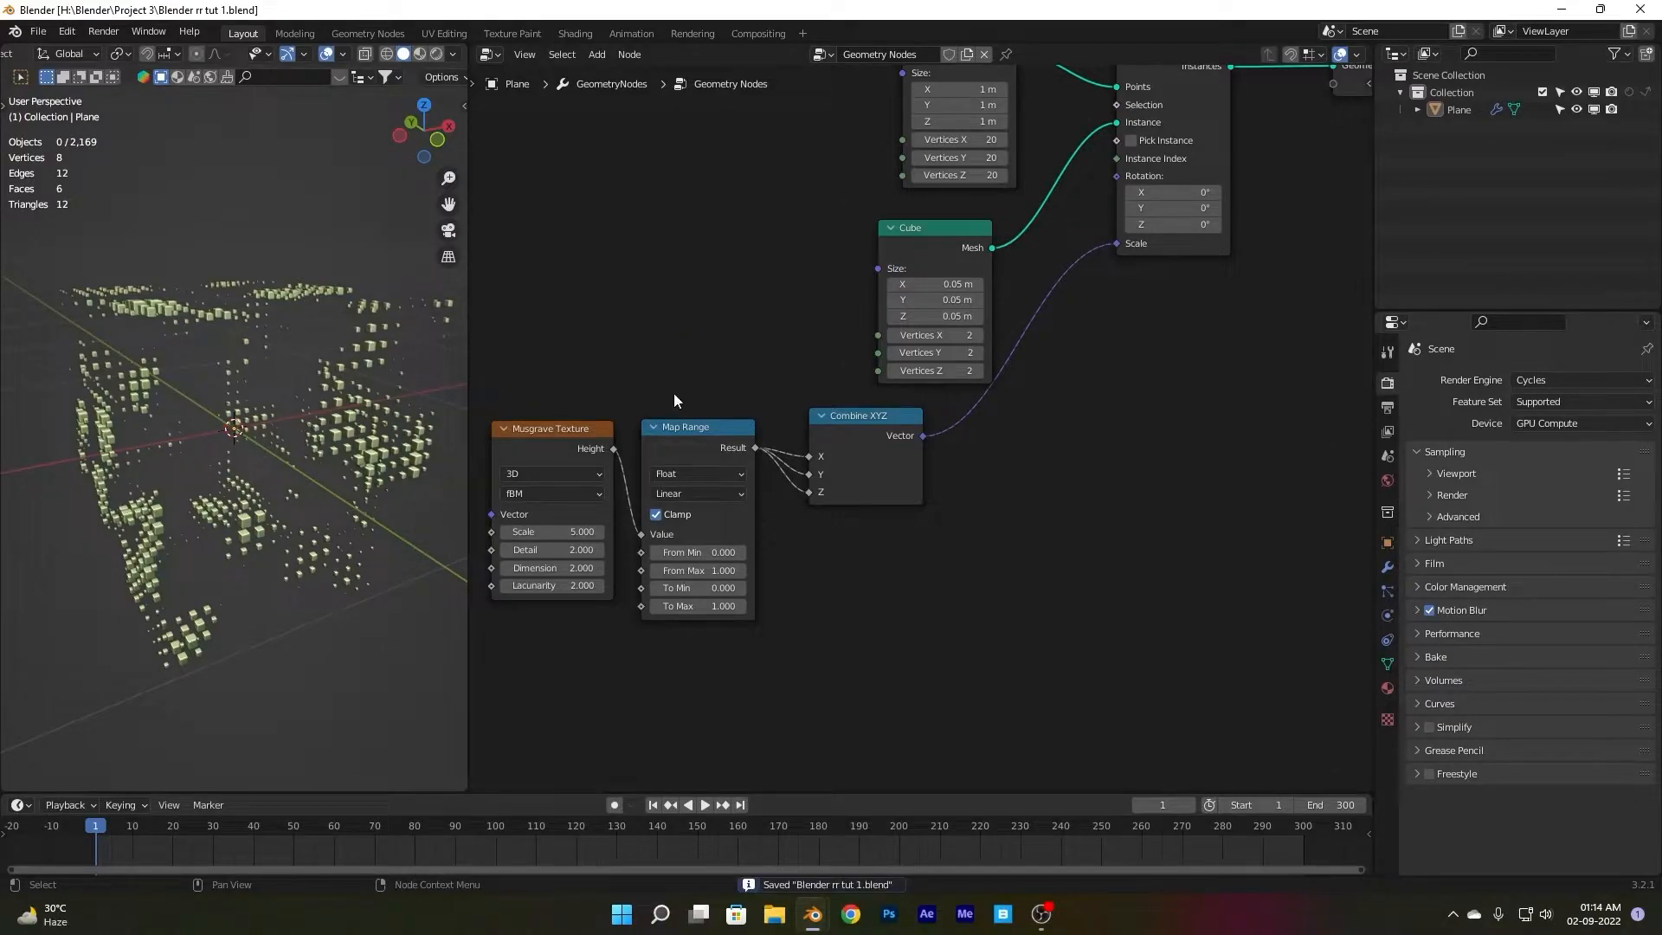
- Set the Musgrave Texture's Scale to 3 and briefly play the animation
middle_drag(582, 503, 829, 381)
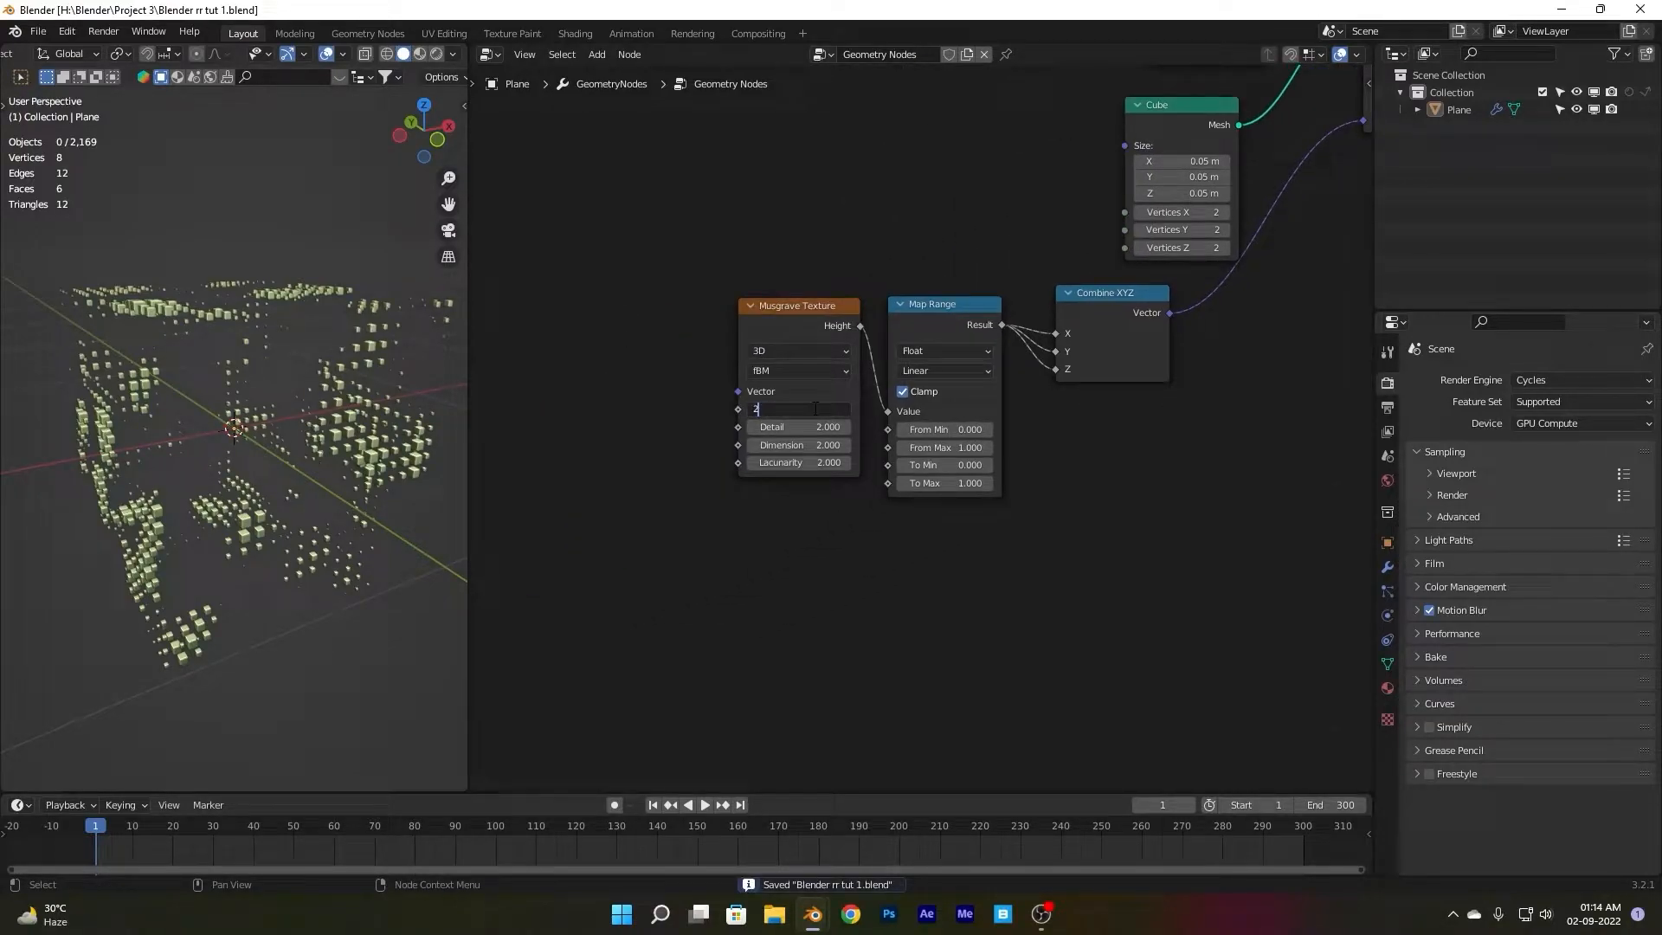
key(Return)
middle_drag(244, 367, 247, 471)
key(space)
key(space)
- Insert a Join Geometry node between Instance on Points and Group Output, and connect the large Cube's Mesh to it
scroll(244, 426, down, 6)
scroll(992, 272, down, 4)
middle_drag(1166, 259, 810, 503)
drag(927, 313, 927, 379)
scroll(909, 303, up, 3)
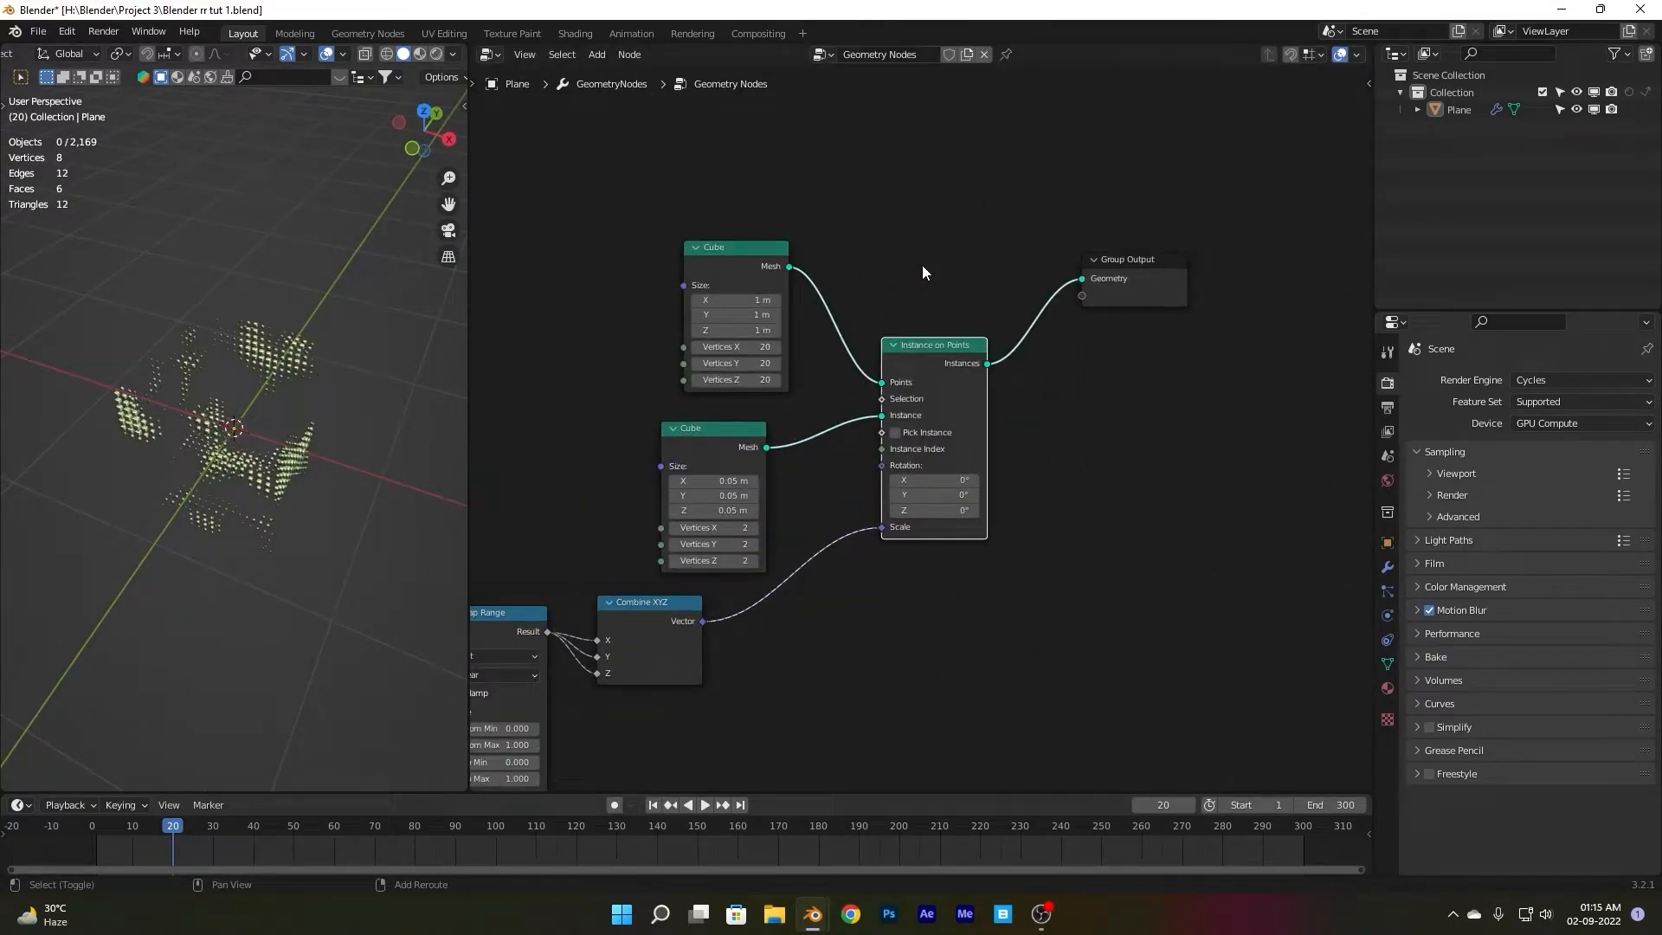
key(shift+a)
click(924, 264)
text(joi)
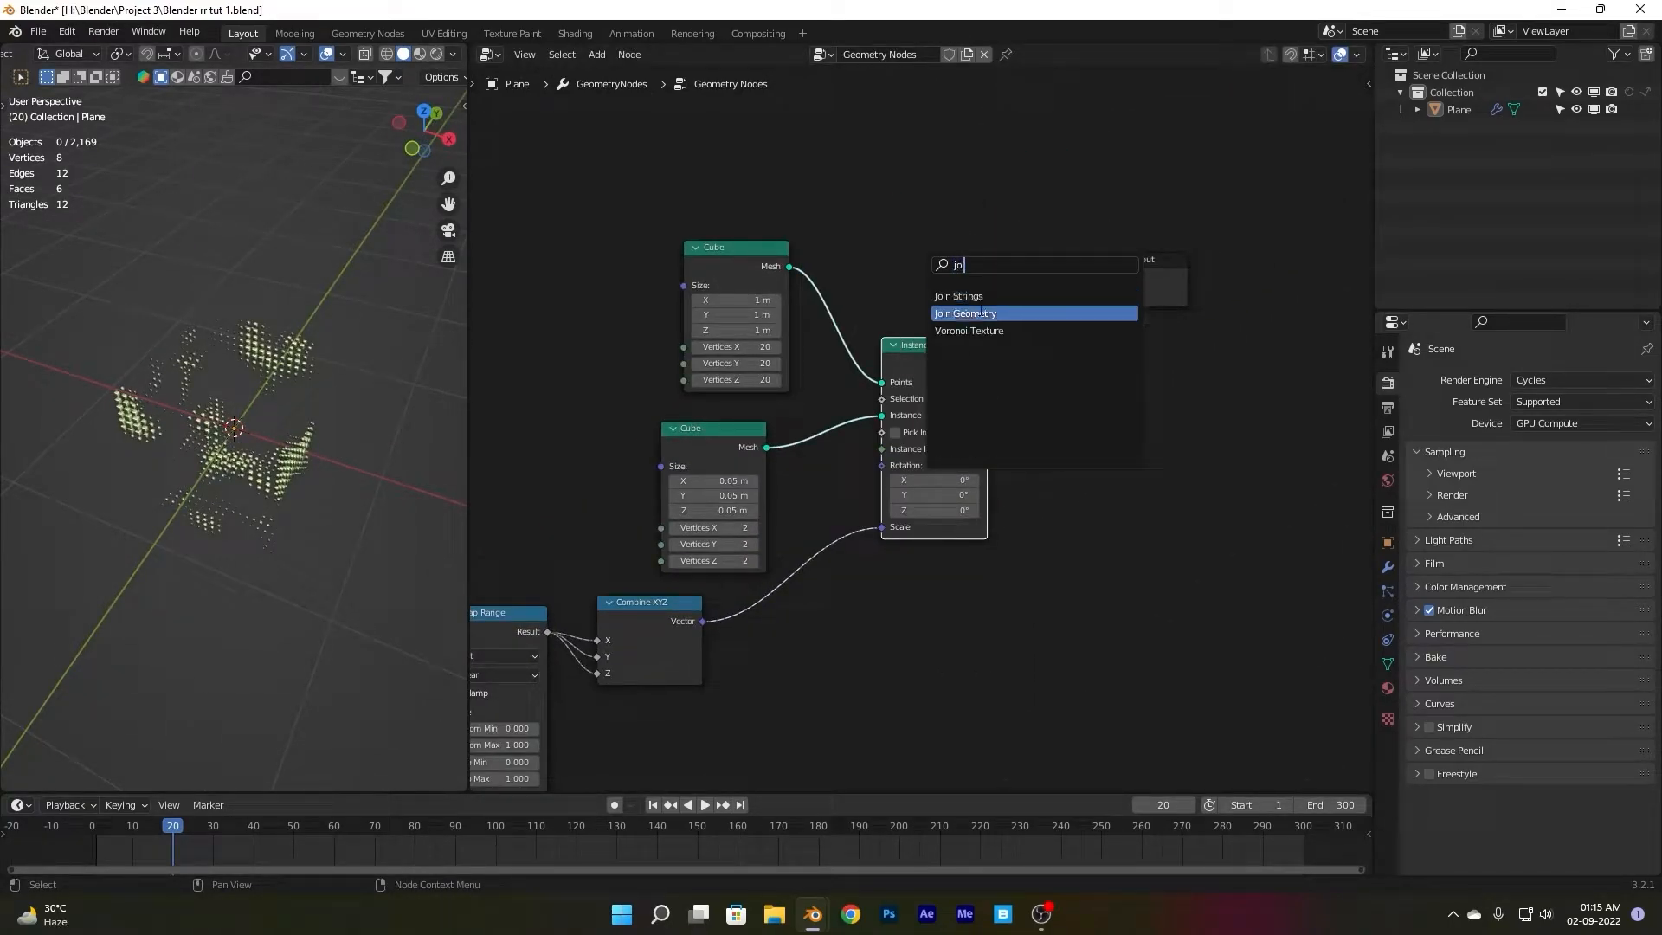
click(981, 313)
click(1041, 312)
drag(788, 266, 891, 279)
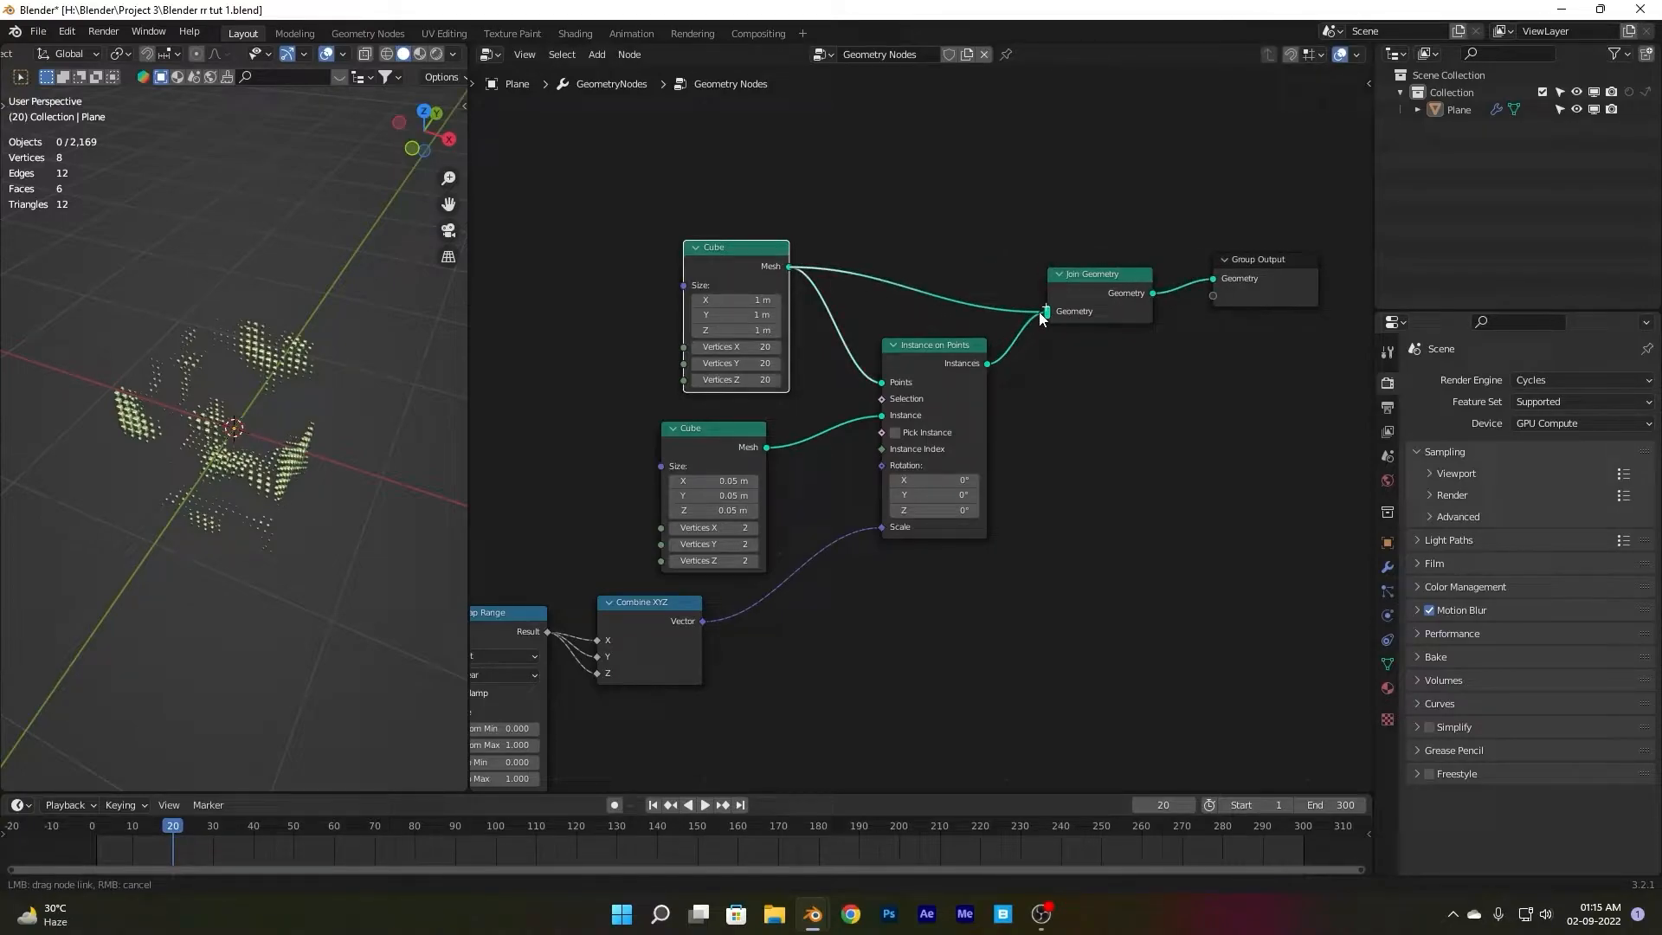
drag(1042, 319, 1046, 312)
- Set the Map Range node's To Max value to 2
mouse_move(432, 459)
middle_down()
mouse_move(371, 465)
mouse_move(262, 439)
mouse_move(425, 464)
middle_up()
scroll(651, 521, down, 4)
middle_drag(651, 521, 964, 310)
scroll(965, 310, up, 8)
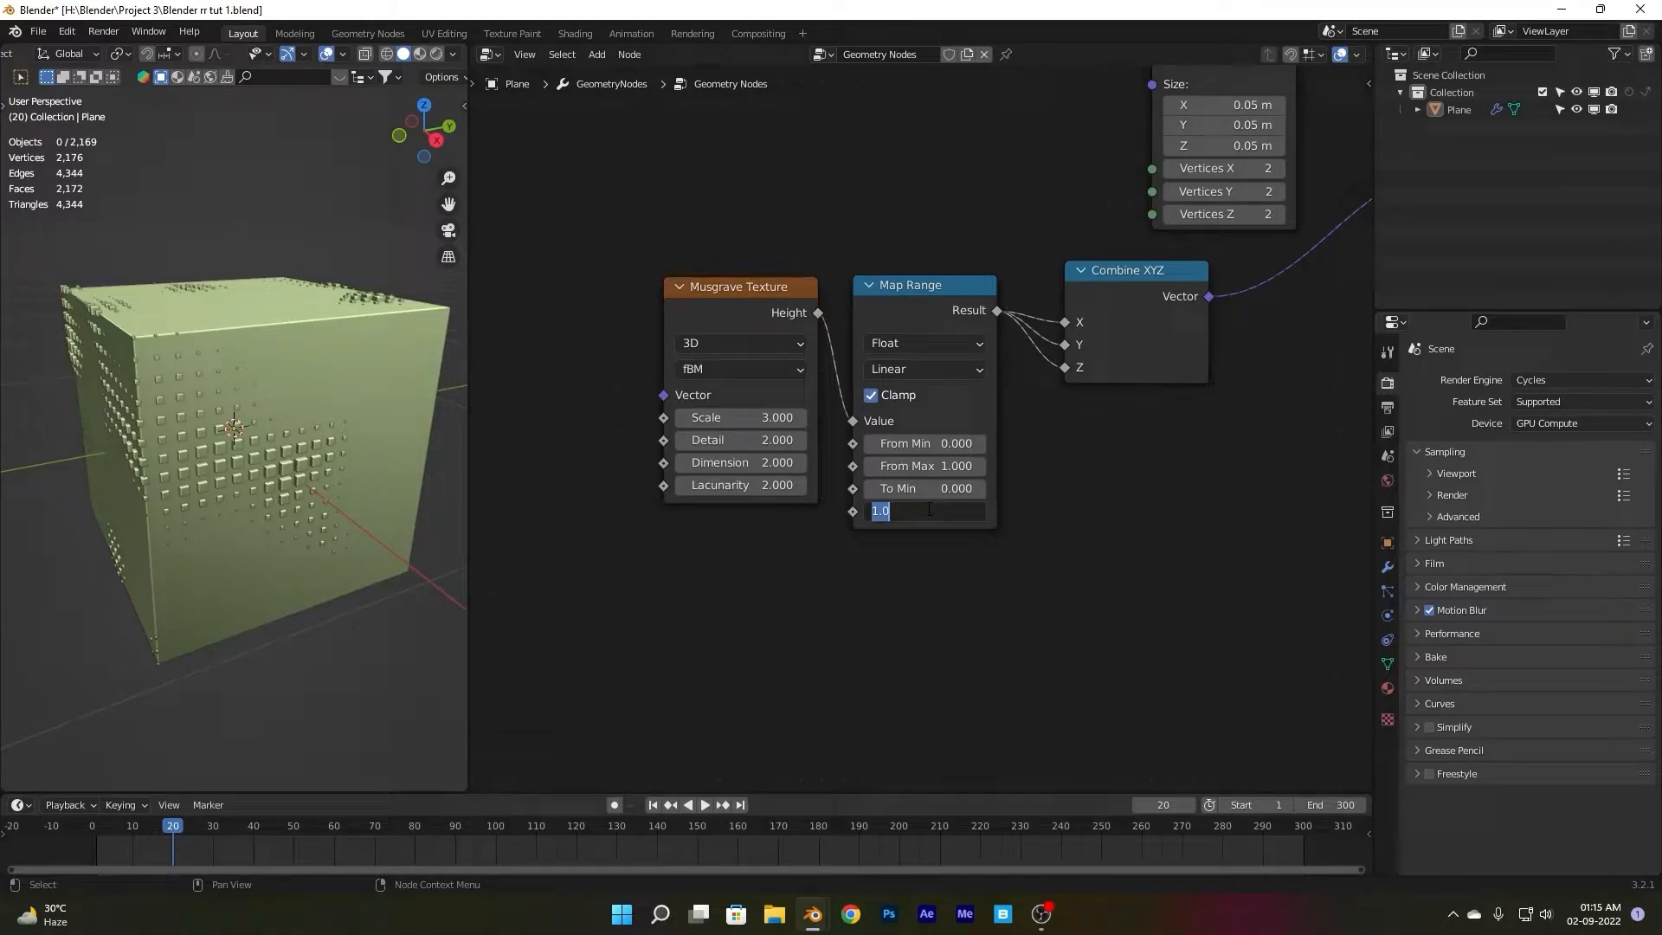
text(2)
key(Return)
scroll(656, 428, down, 1)
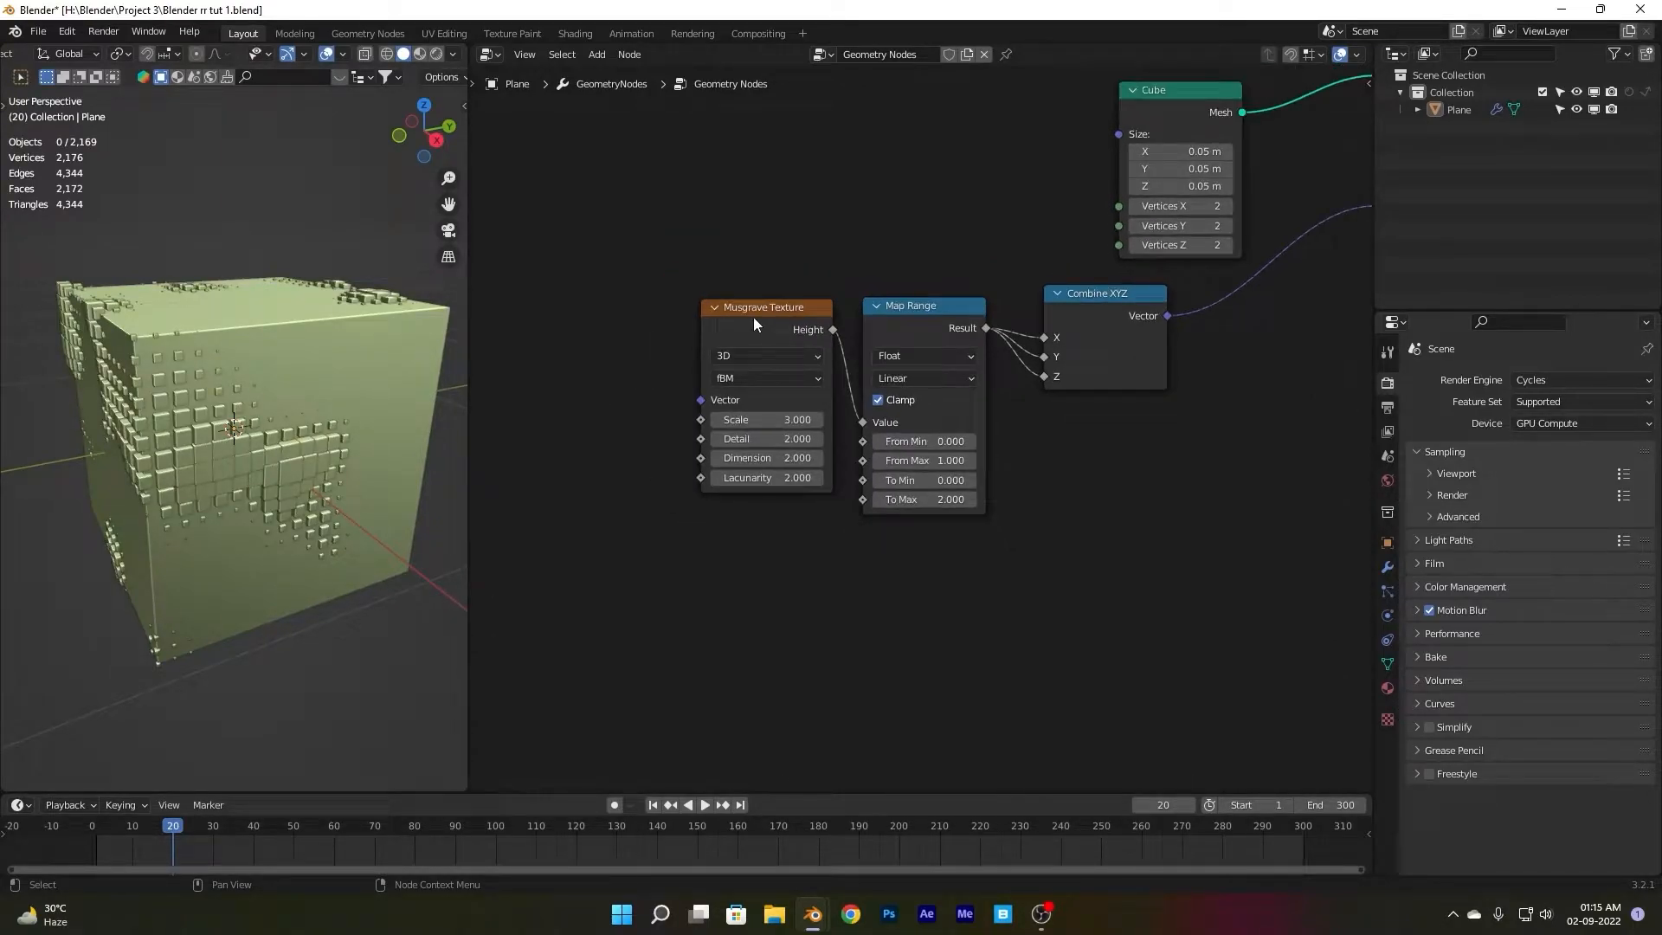
- Try a slightly higher Musgrave Texture Scale and restore it to 3
click(751, 317)
mouse_move(735, 418)
mouse_down()
mouse_move(776, 418)
mouse_move(753, 418)
mouse_up()
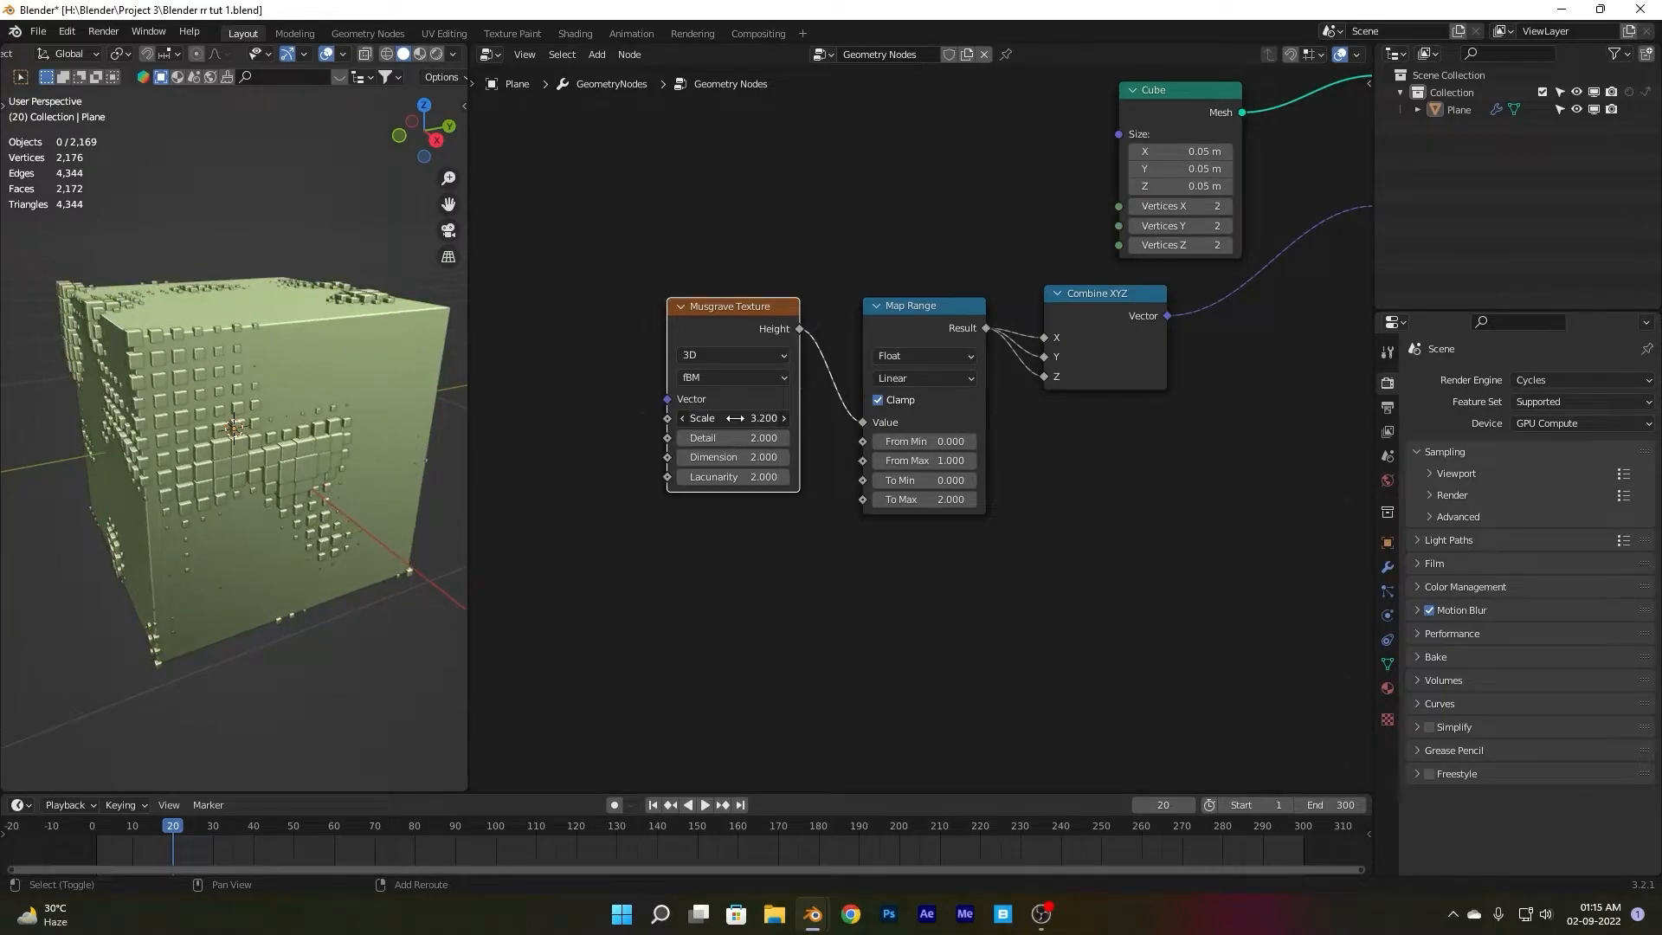
text(3)
key(Return)
- Switch the Musgrave Texture to 4D and set its W value to about 1.57
click(727, 363)
click(732, 386)
drag(731, 418, 840, 418)
- Add a Scene Time node ahead of the Musgrave Texture, leaving room for another node between them
middle_drag(515, 326, 772, 339)
click(678, 311)
key(shift+a)
click(678, 311)
text(sce)
click(725, 338)
click(608, 392)
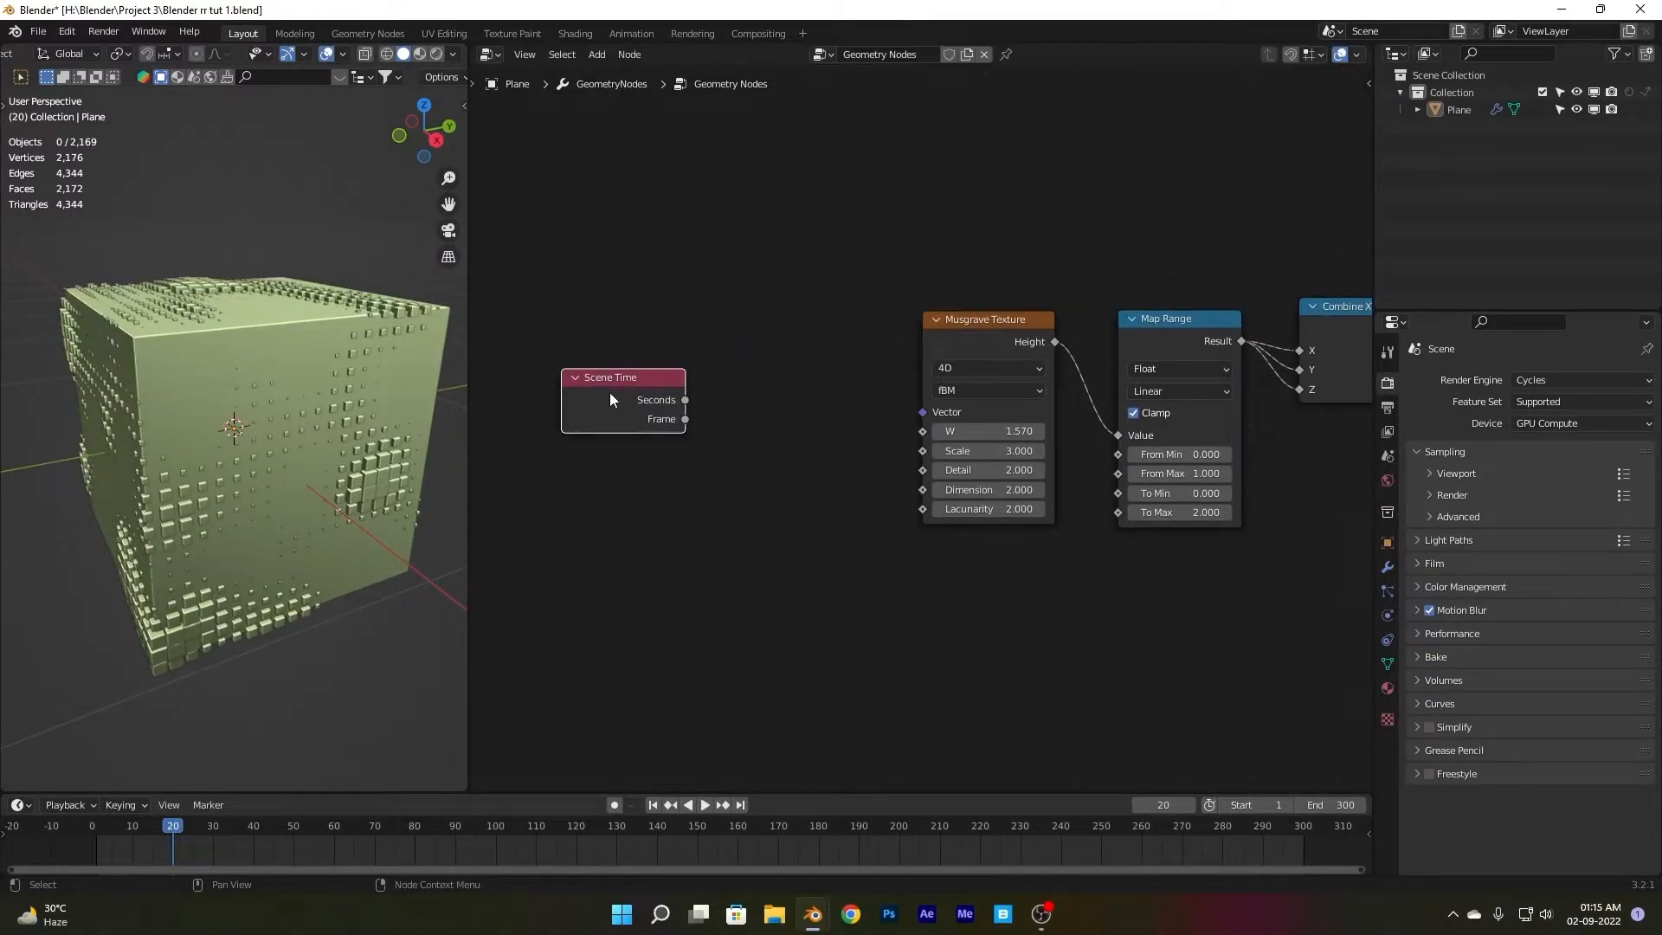
- Add a Math node between Scene Time and Musgrave Texture, set to Divide with a second value of 100
key(shift+a)
click(748, 375)
text(math)
key(Return)
click(750, 386)
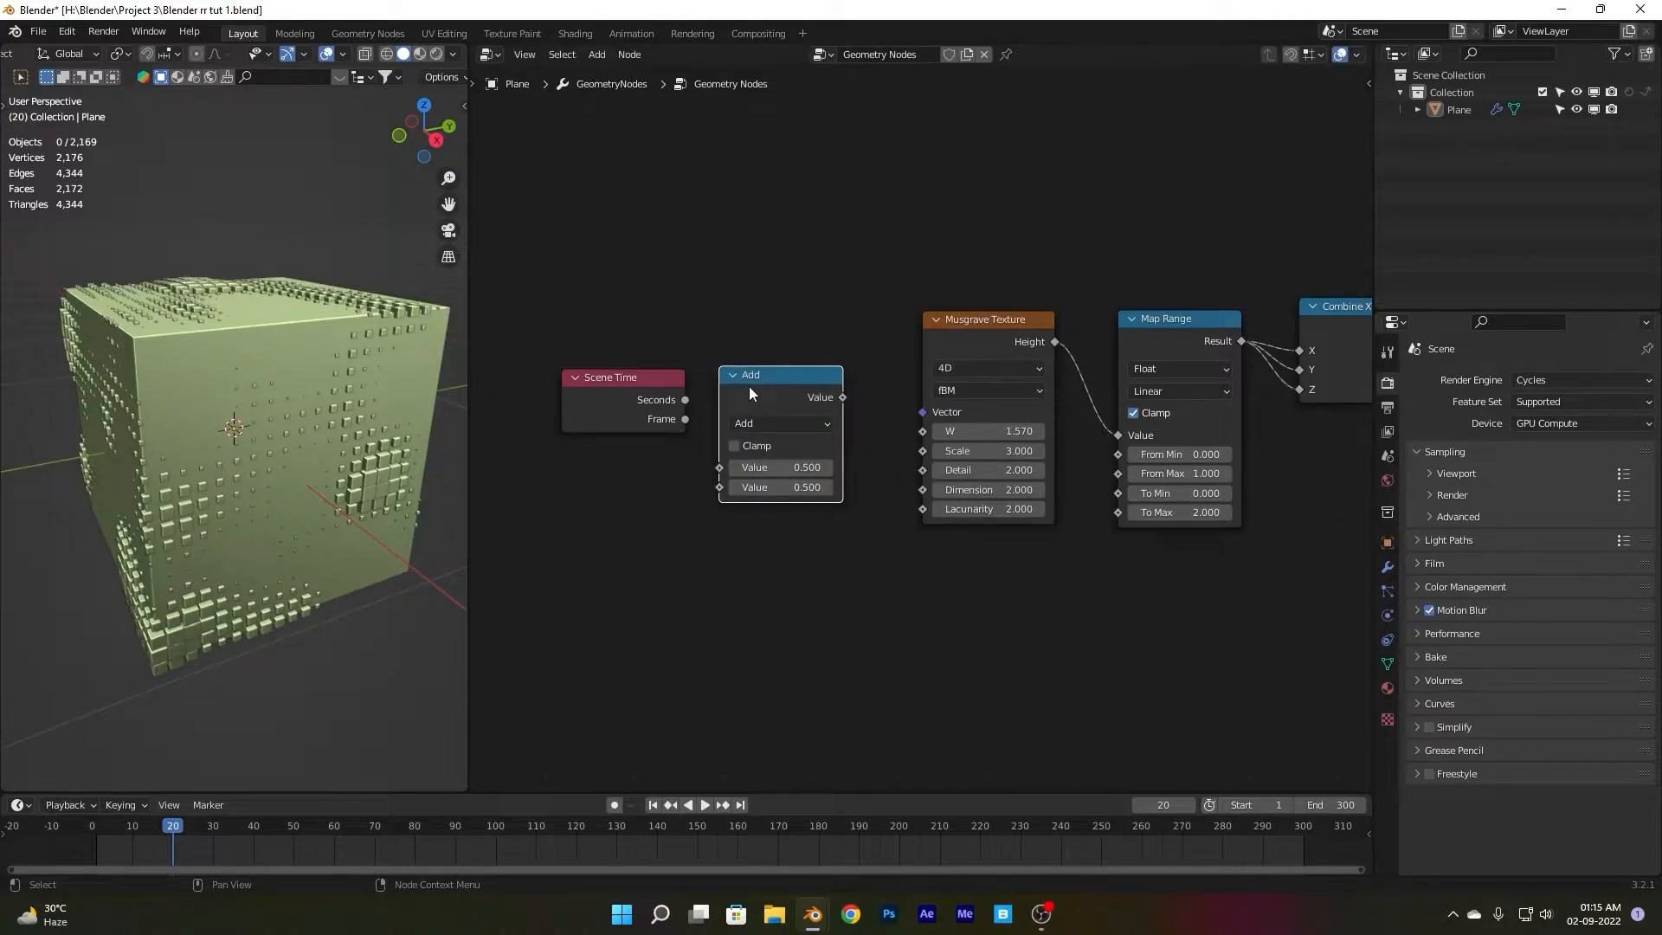
click(779, 423)
click(772, 528)
click(784, 486)
text(10)
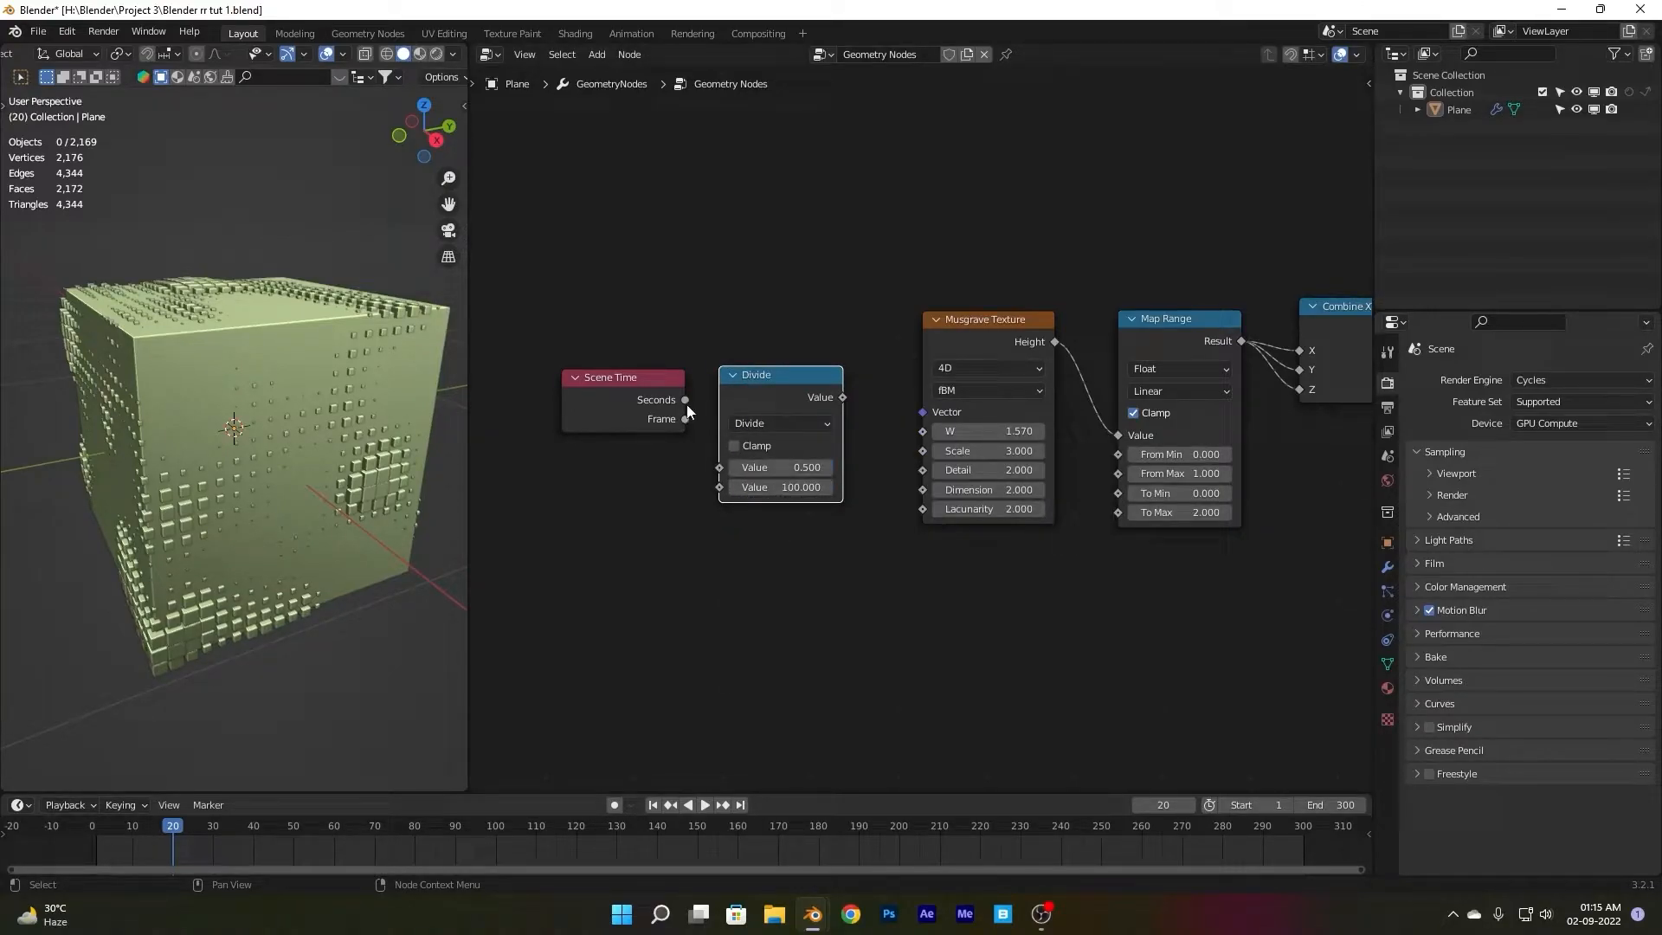
- Connect Scene Time's Frame through the Divide node into the Musgrave Texture's W input, and preview the animation
drag(685, 419, 710, 465)
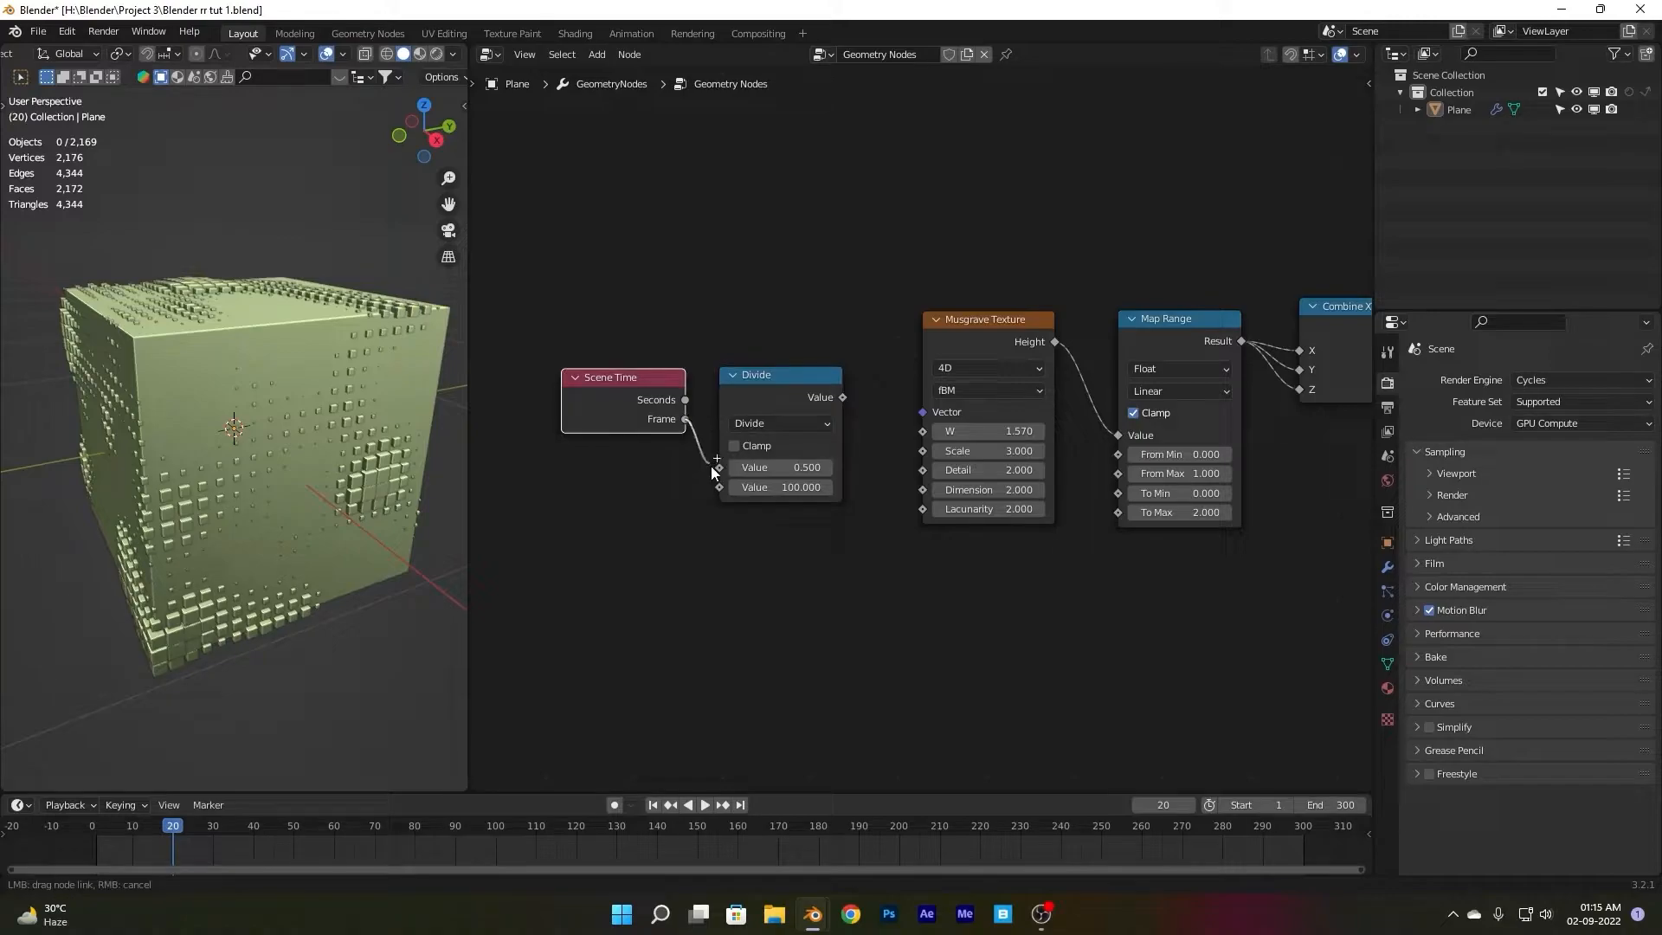
drag(937, 431, 937, 431)
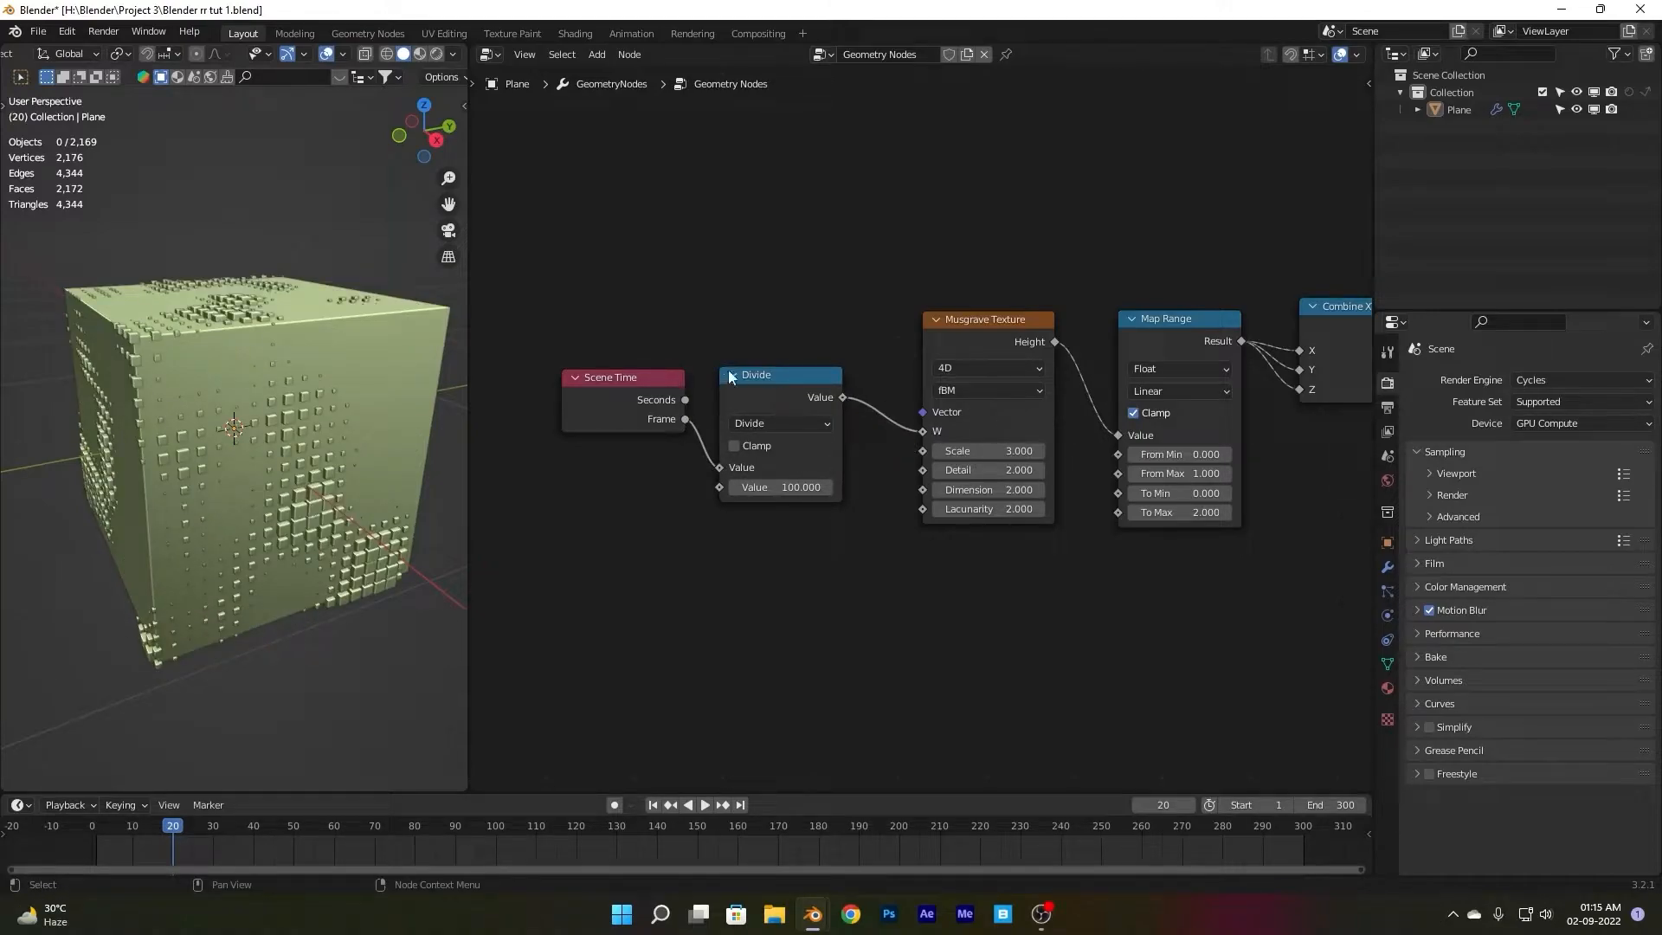
key(space)
middle_drag(335, 393, 195, 471)
scroll(156, 395, down, 4)
scroll(279, 486, up, 2)
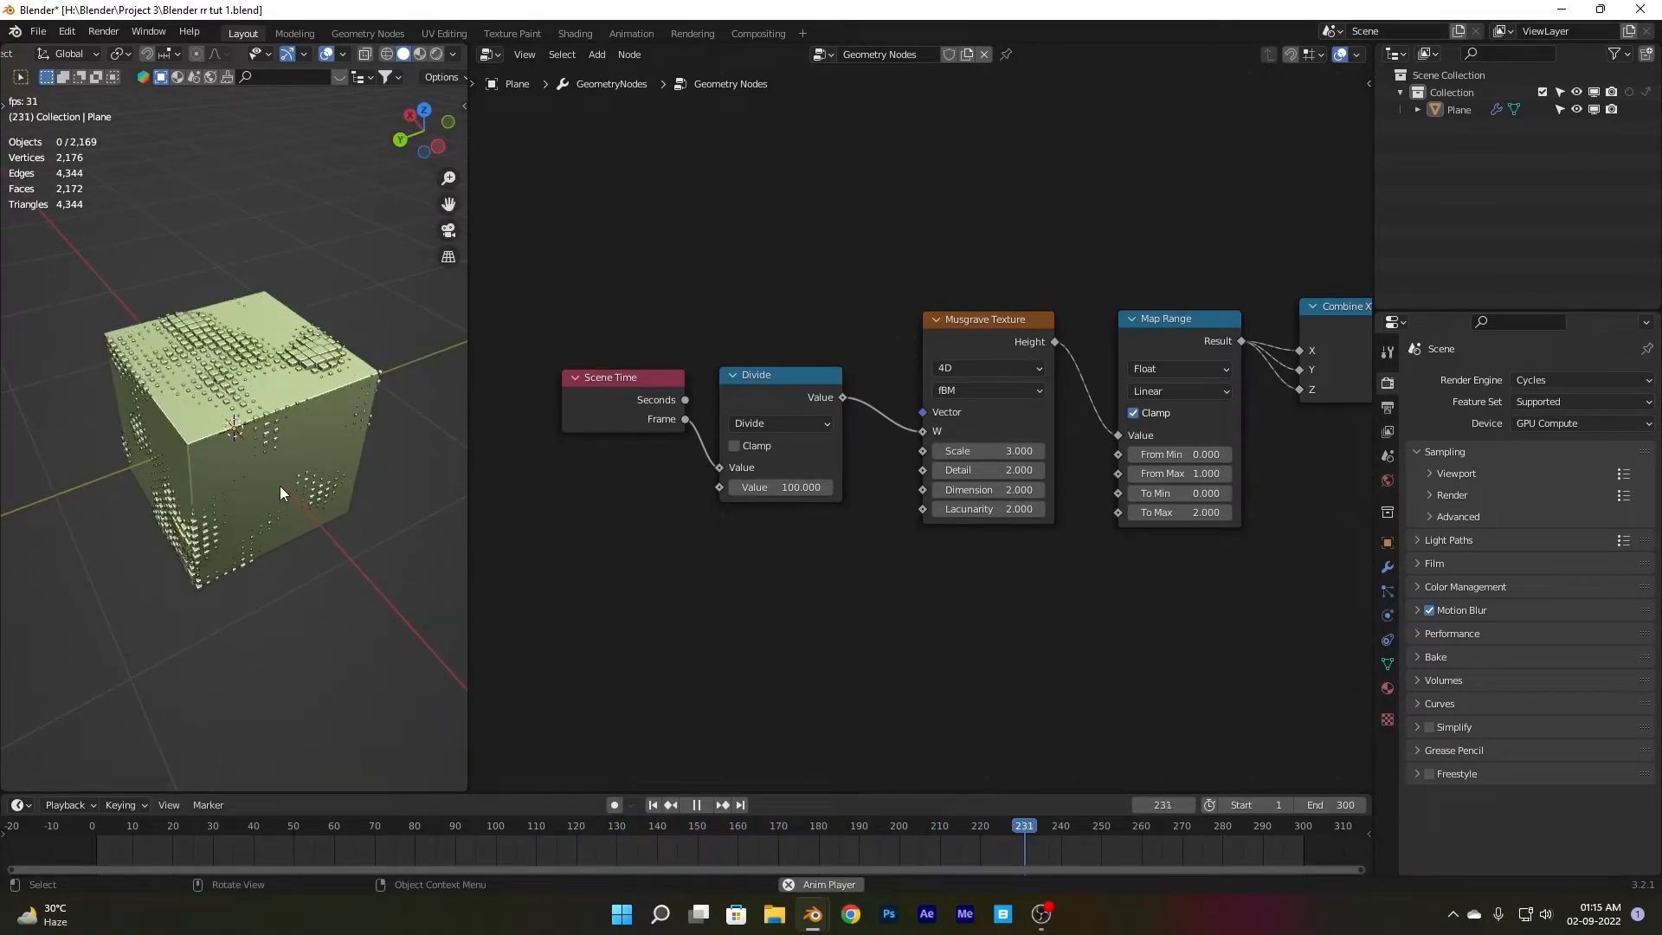
key(space)
scroll(882, 405, down, 5)
middle_drag(1249, 375, 772, 461)
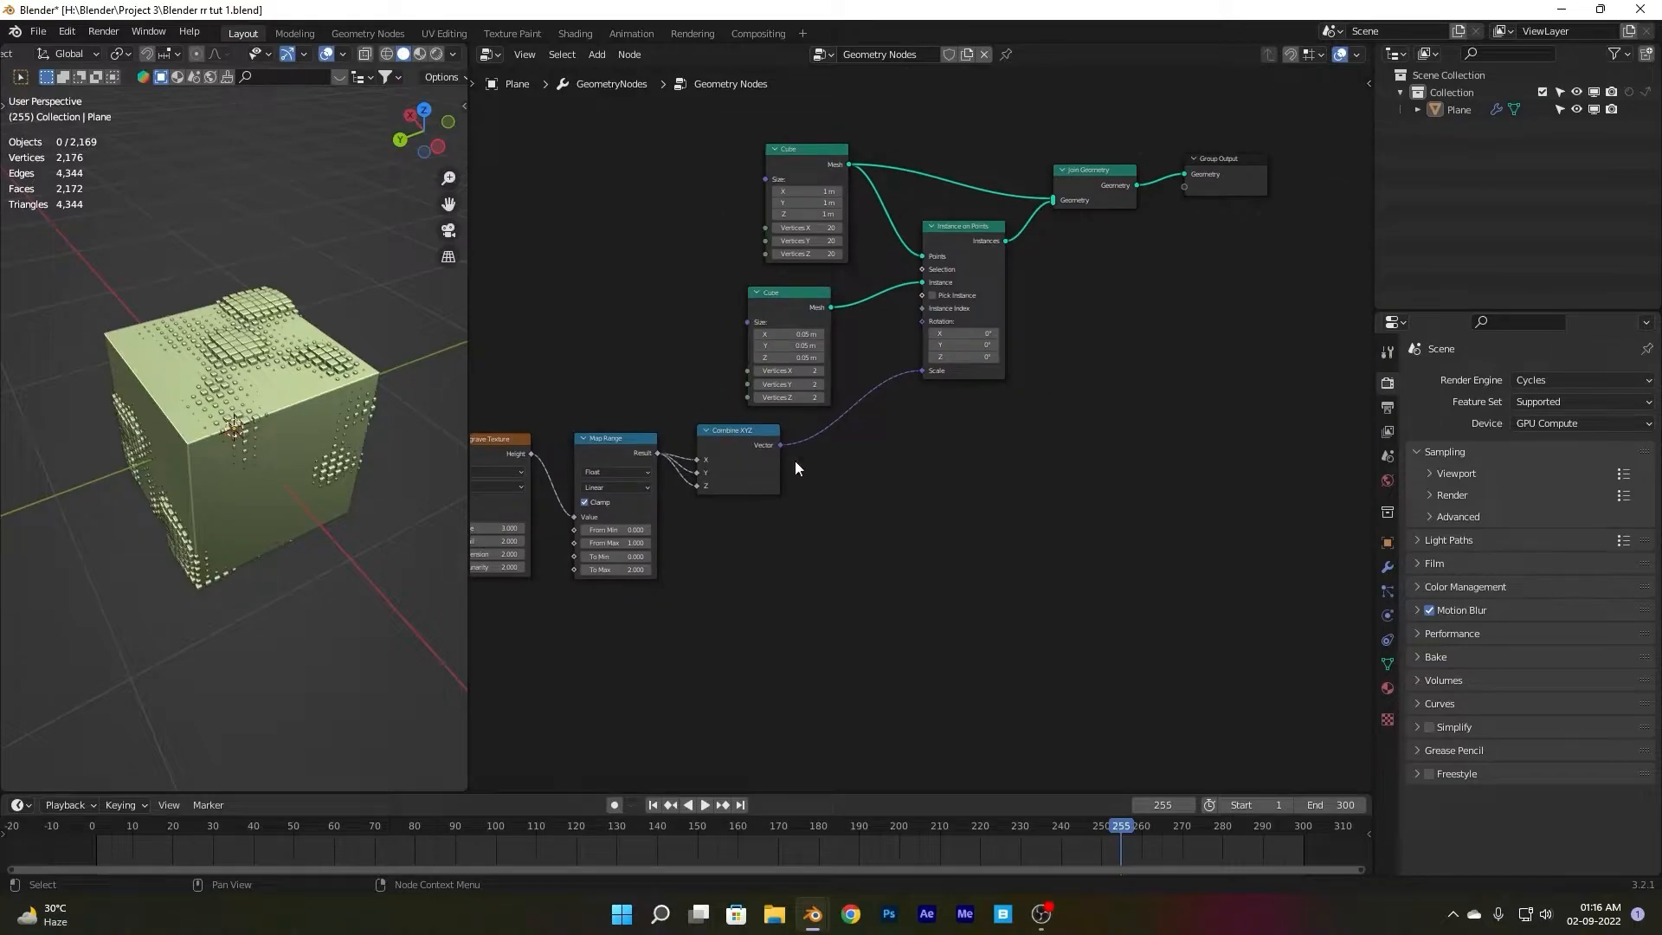
- Make room before Join Geometry and add a Set Material node on the link coming from Instance on Points
middle_drag(1046, 326, 791, 495)
scroll(791, 495, up, 6)
drag(711, 194, 1036, 390)
drag(770, 308, 1130, 336)
click(926, 232)
key(shift+a)
click(791, 263)
text(set)
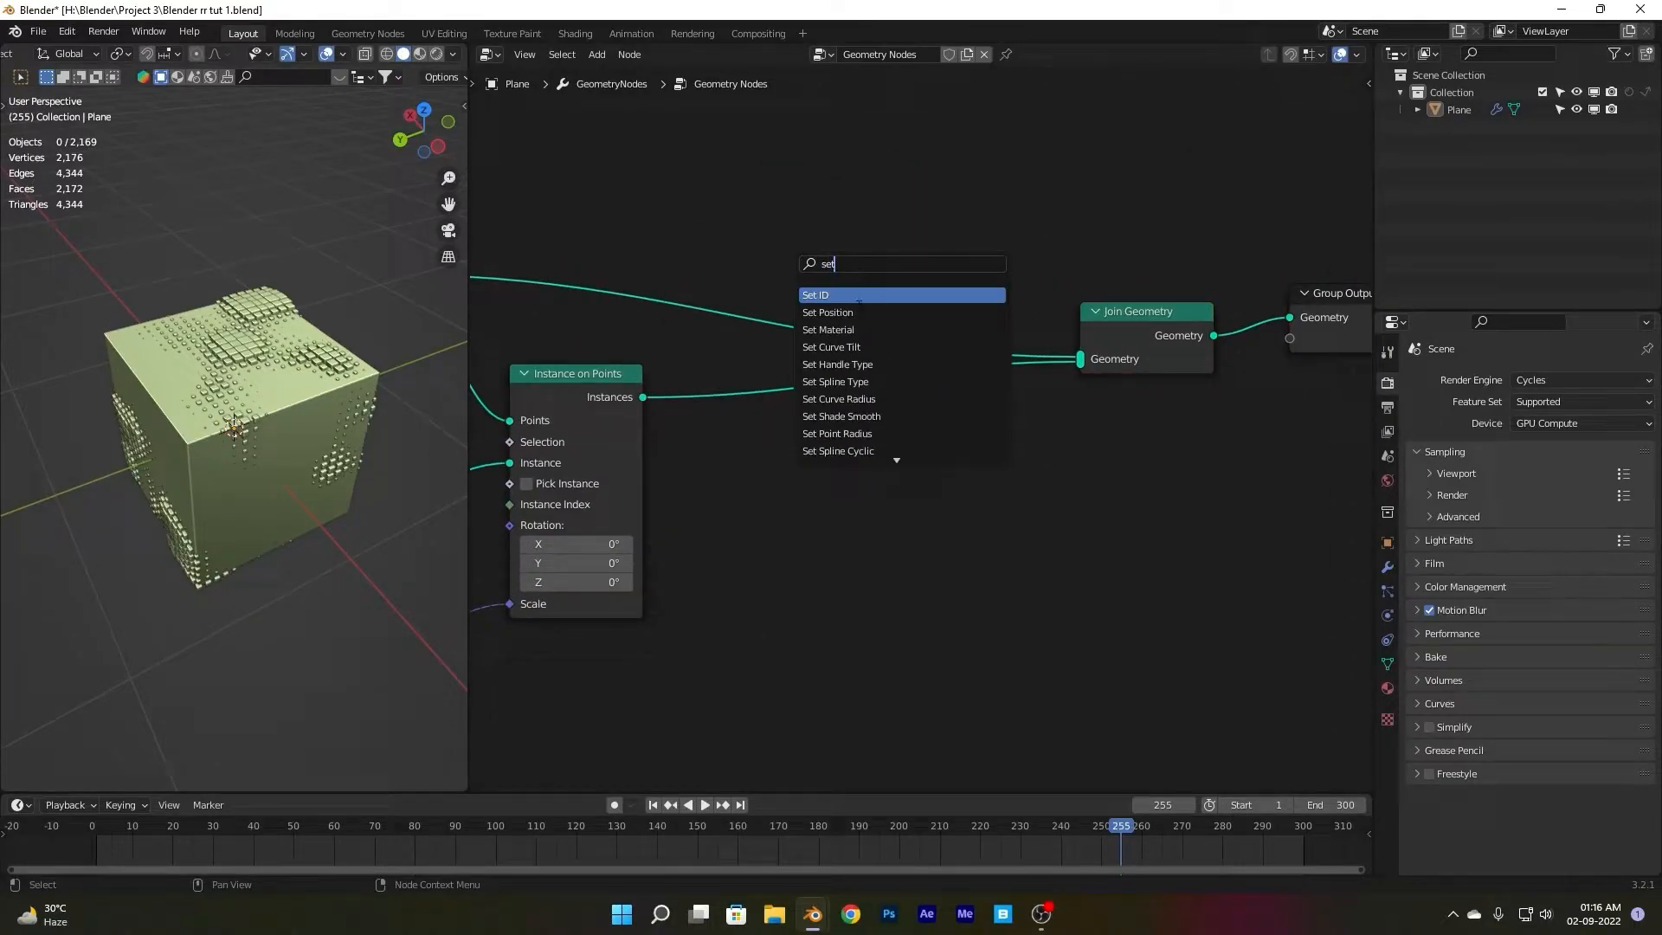
click(828, 329)
click(770, 362)
- Duplicate the Set Material node onto the link running from the large Cube to Join Geometry
key(shift+d)
click(802, 484)
drag(729, 270, 784, 270)
scroll(1017, 505, up, 1)
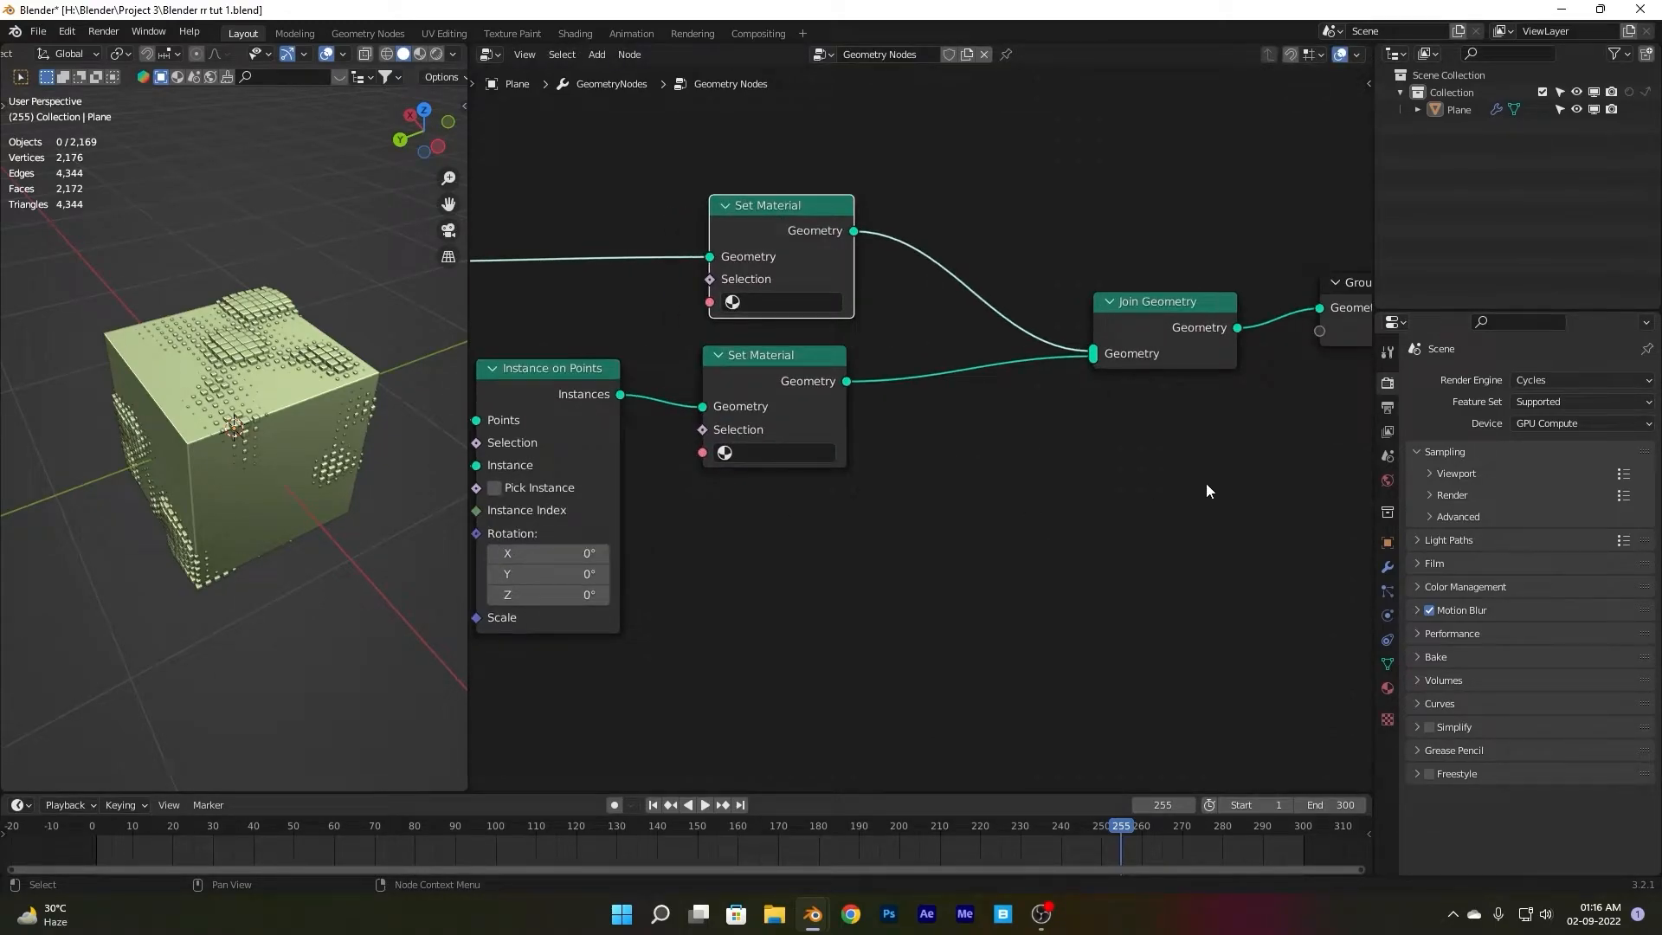
- Create two material slots on the object with new materials named "Main cube" and "Small cubes"
click(1386, 687)
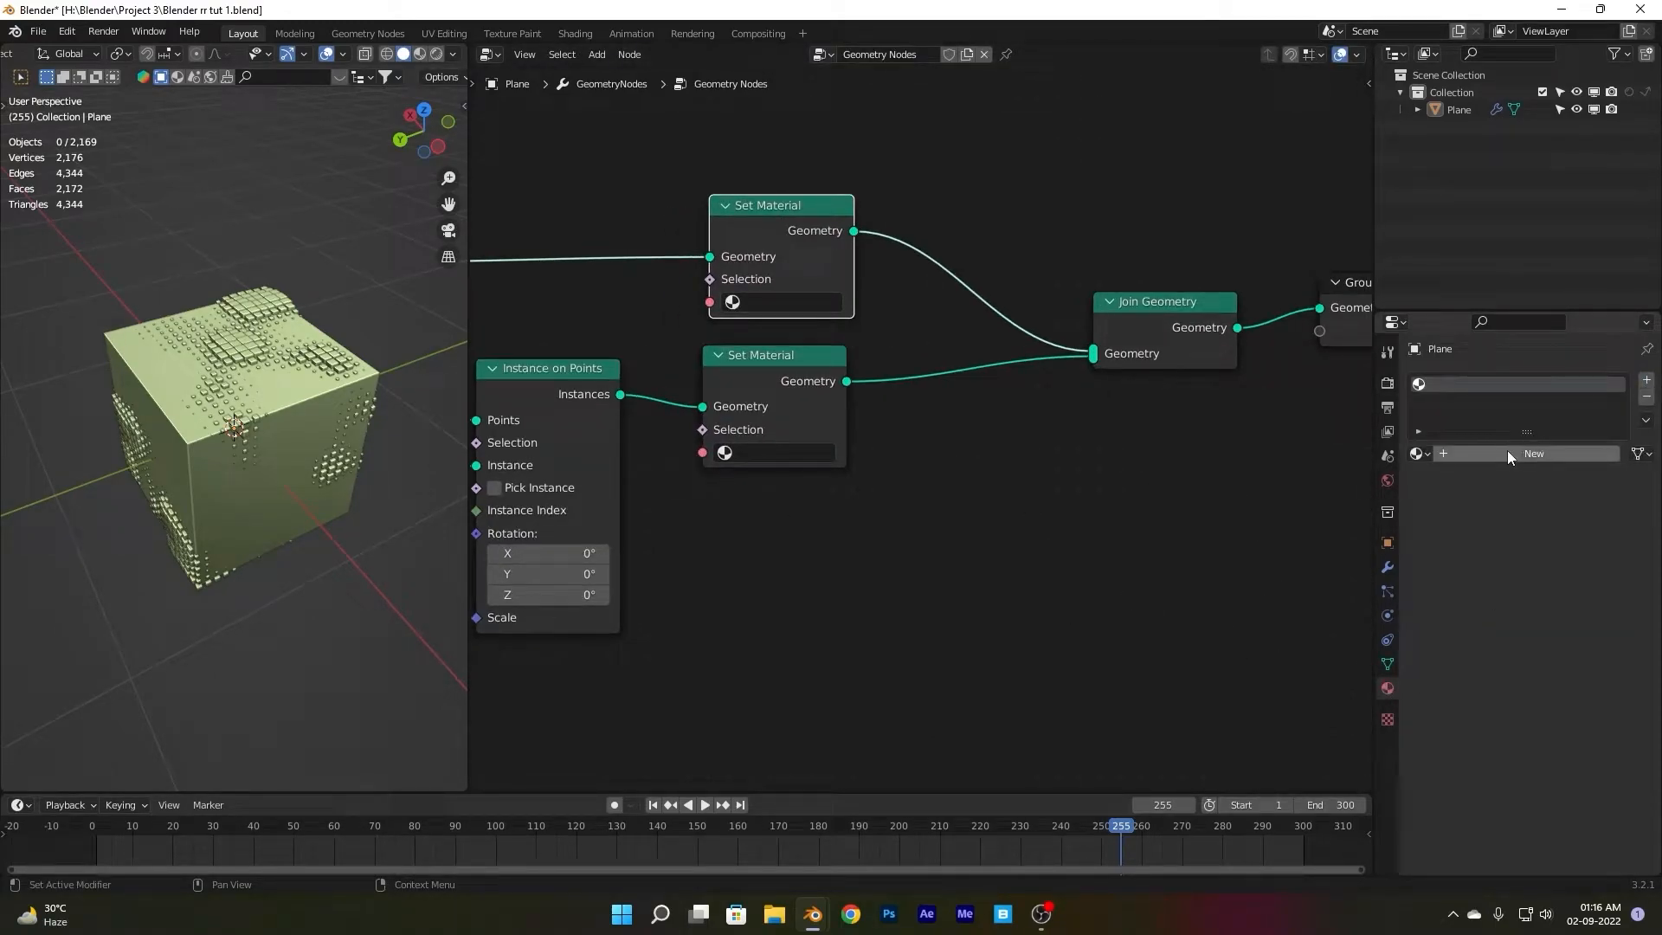
click(1523, 455)
double_click(1492, 454)
text(Main cube)
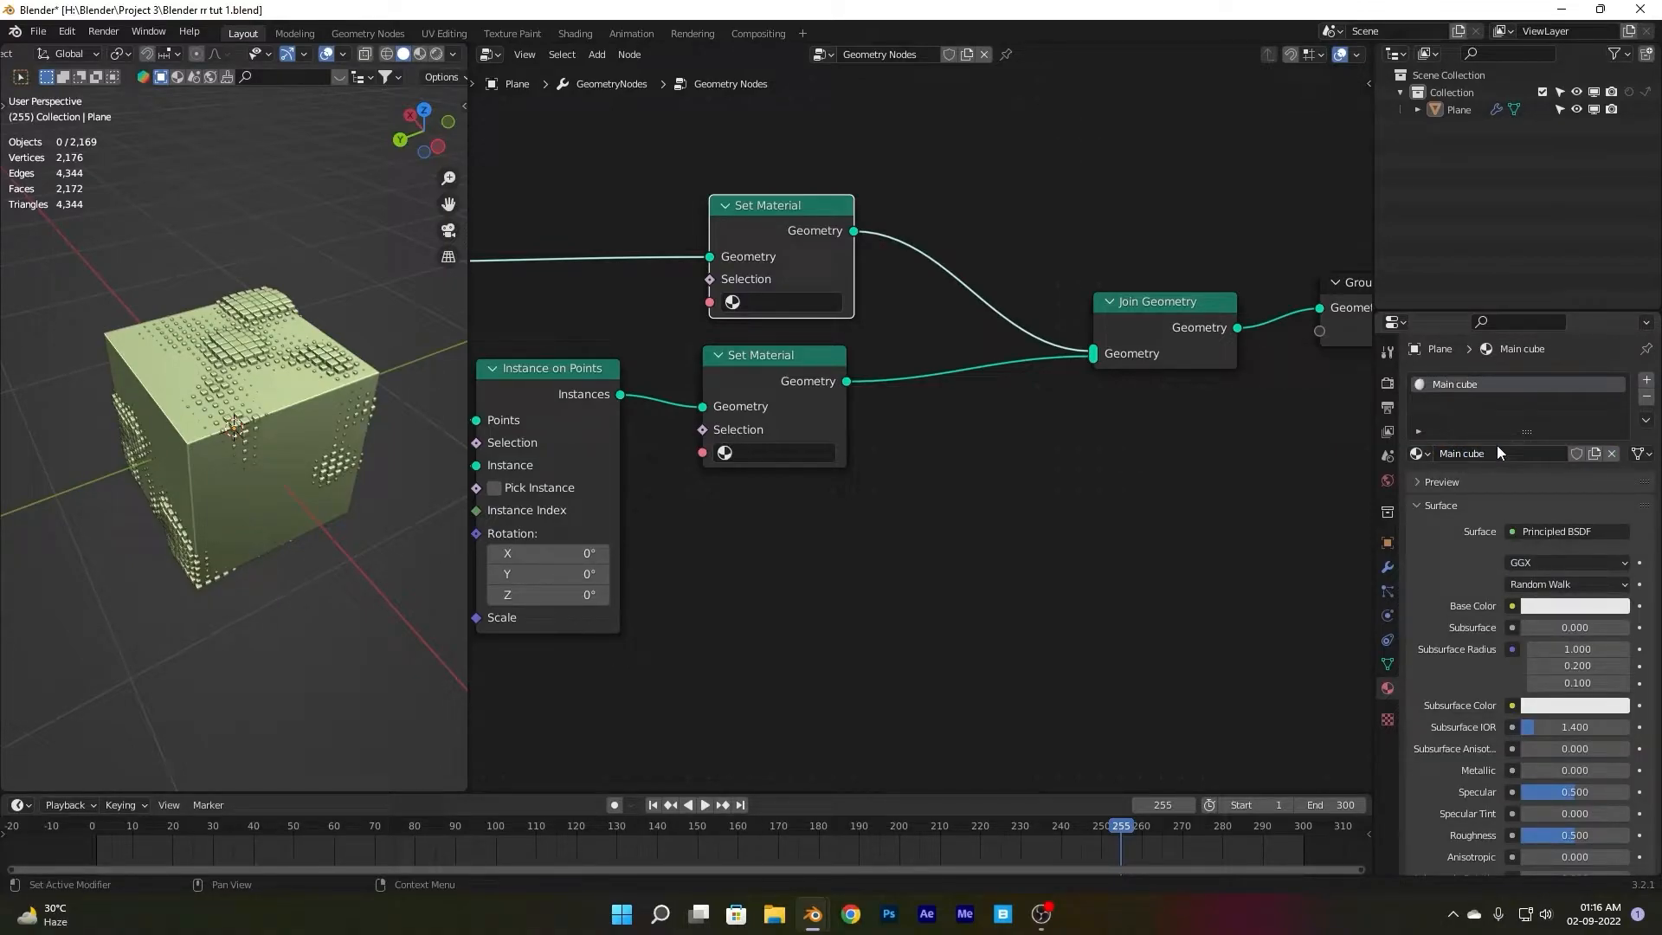
click(1646, 380)
click(1523, 482)
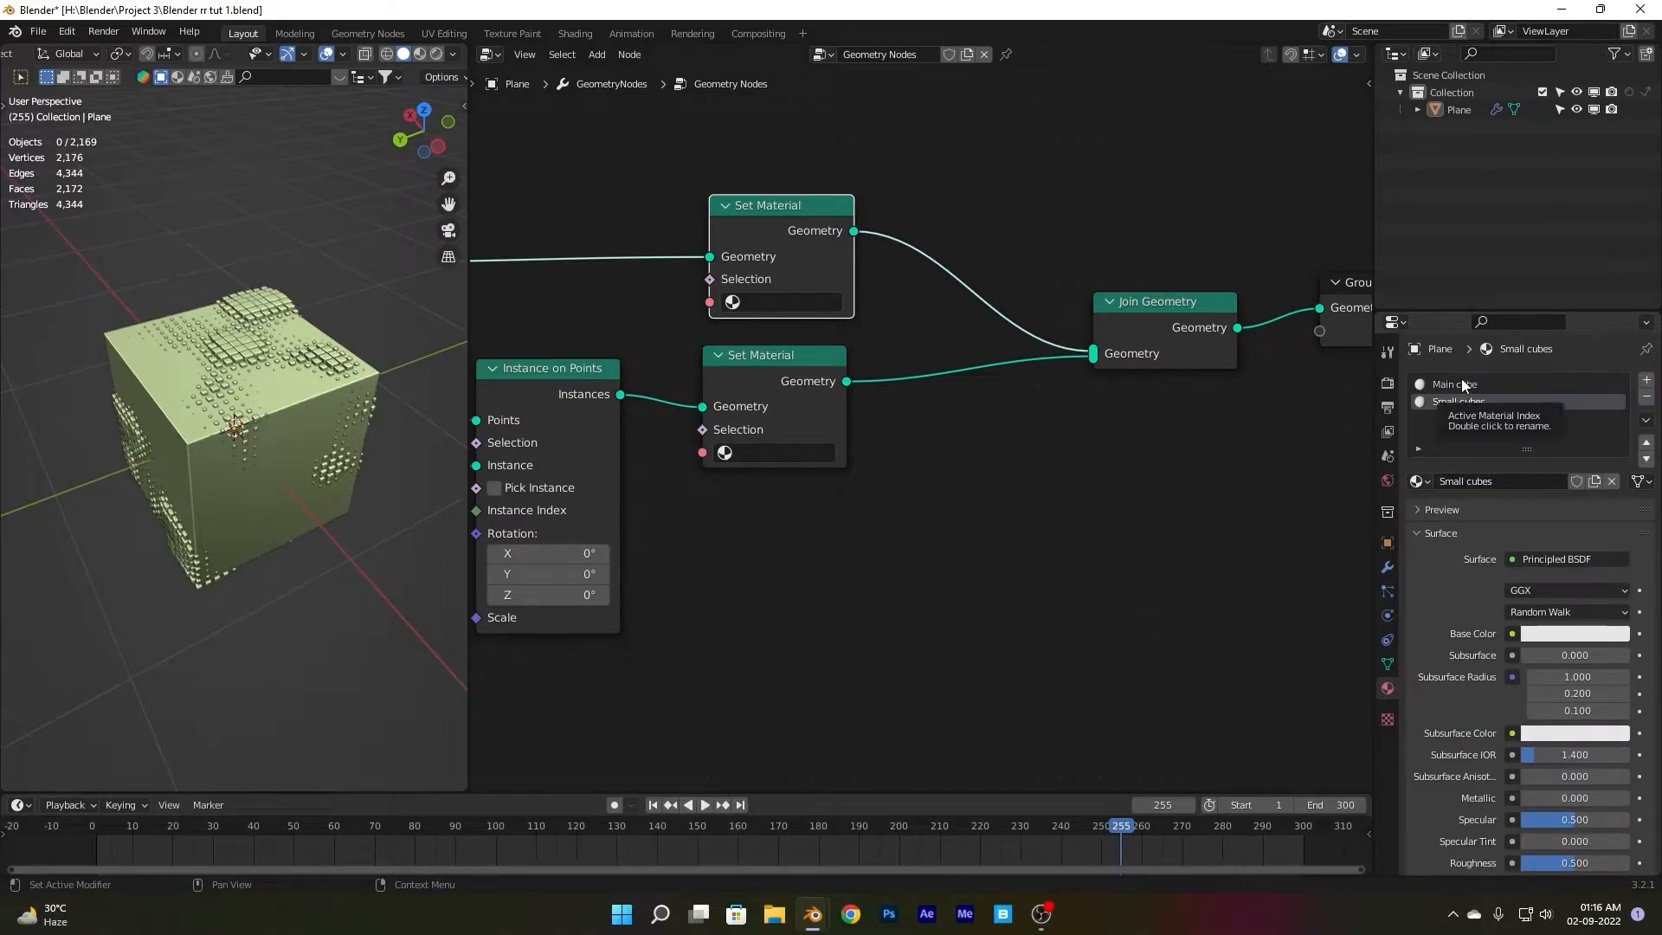
- Assign Main cube to the large cube's Set Material node and Small cubes to the instances' Set Material node
click(782, 302)
click(771, 333)
scroll(605, 273, down, 2)
middle_drag(605, 290, 990, 274)
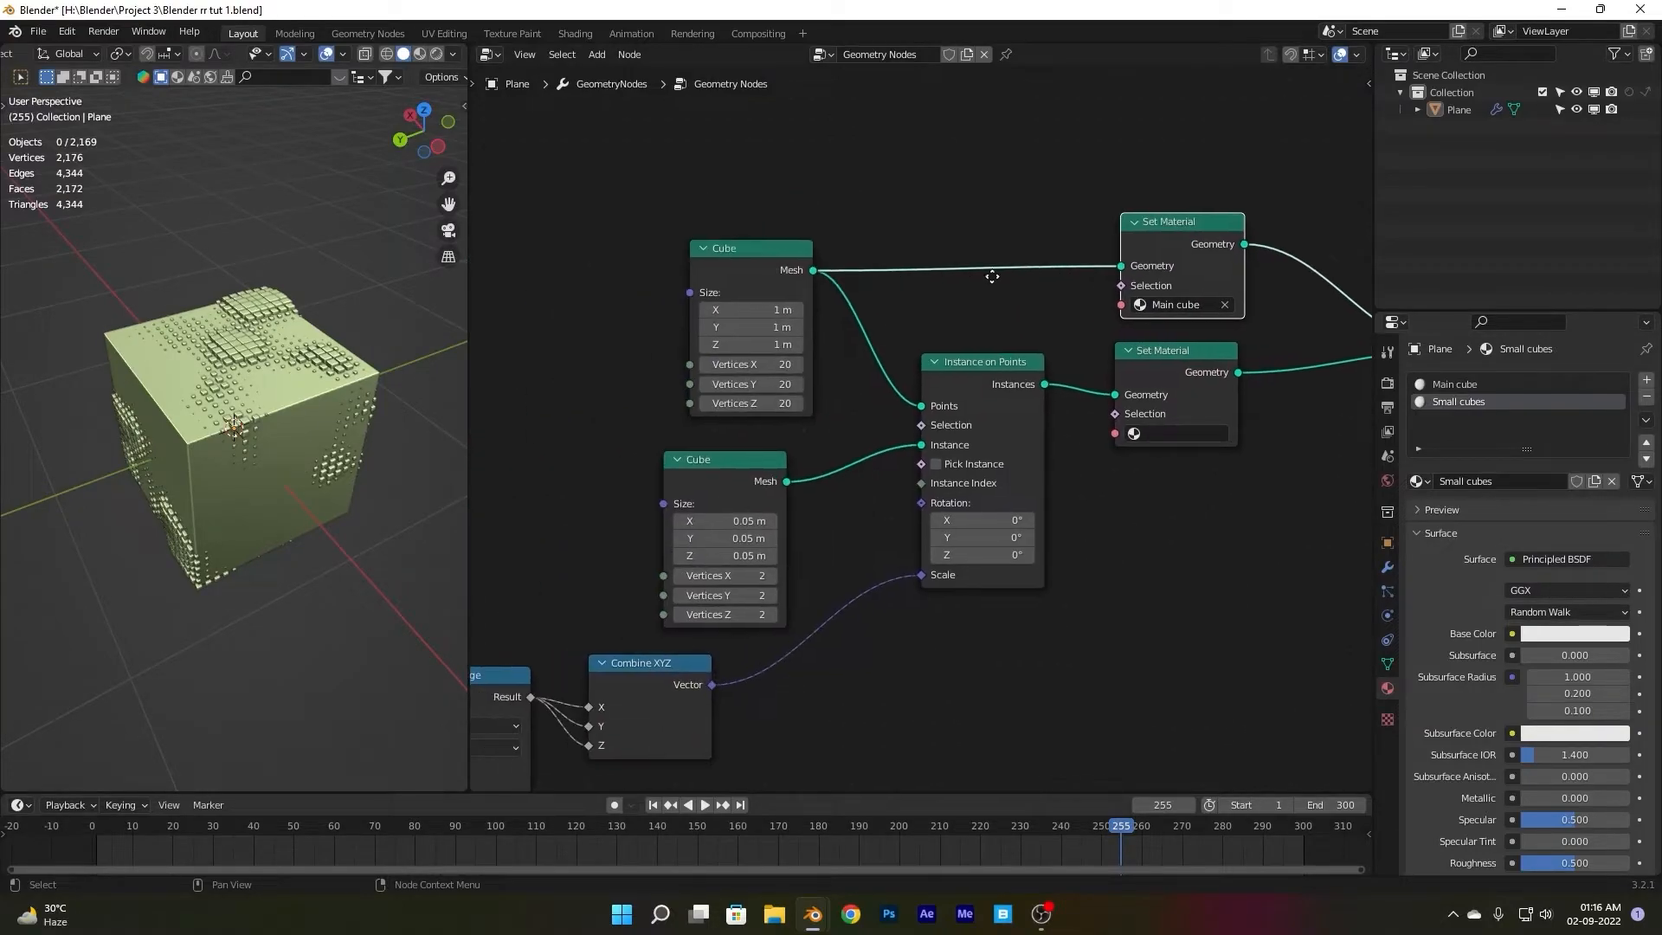
middle_drag(941, 433, 805, 417)
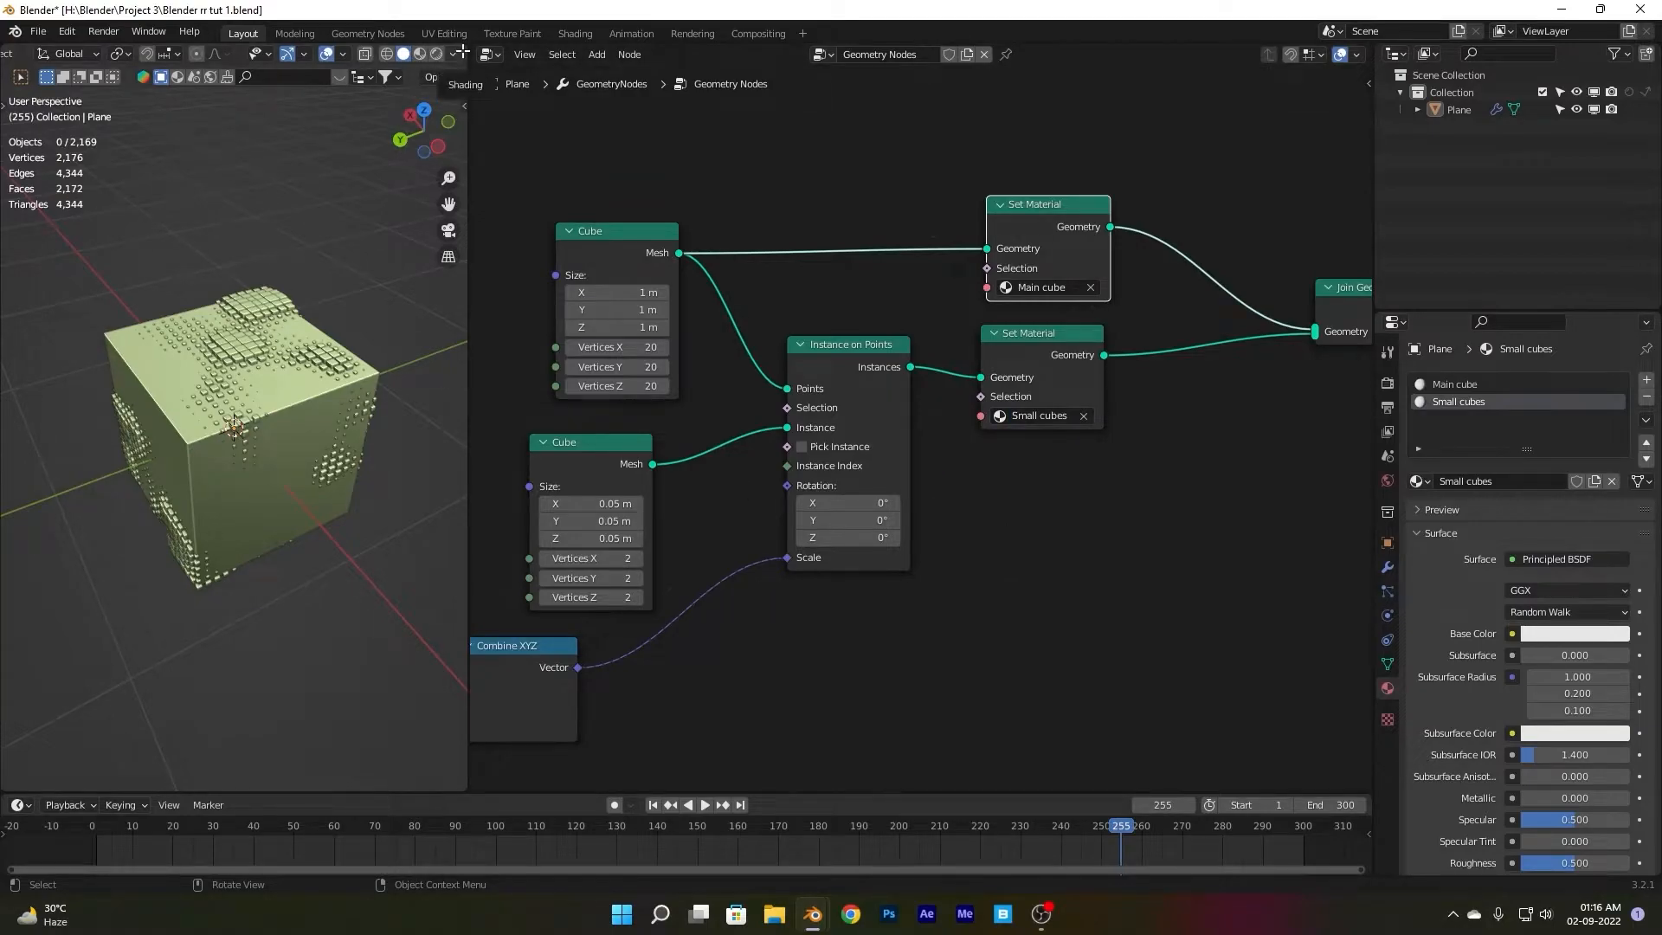
- Expand the 3D viewport over the node editor's area and save the file
drag(463, 52, 663, 126)
key(ctrl+s)
scroll(667, 241, down, 3)
mouse_move(667, 241)
middle_down()
mouse_move(722, 303)
mouse_move(898, 284)
middle_up()
- Switch the viewport to Material Preview shading and set the render engine to Eevee
key(z)
click(971, 346)
mouse_move(971, 346)
middle_down()
mouse_move(843, 443)
mouse_move(1342, 430)
middle_up()
click(1387, 381)
click(1545, 381)
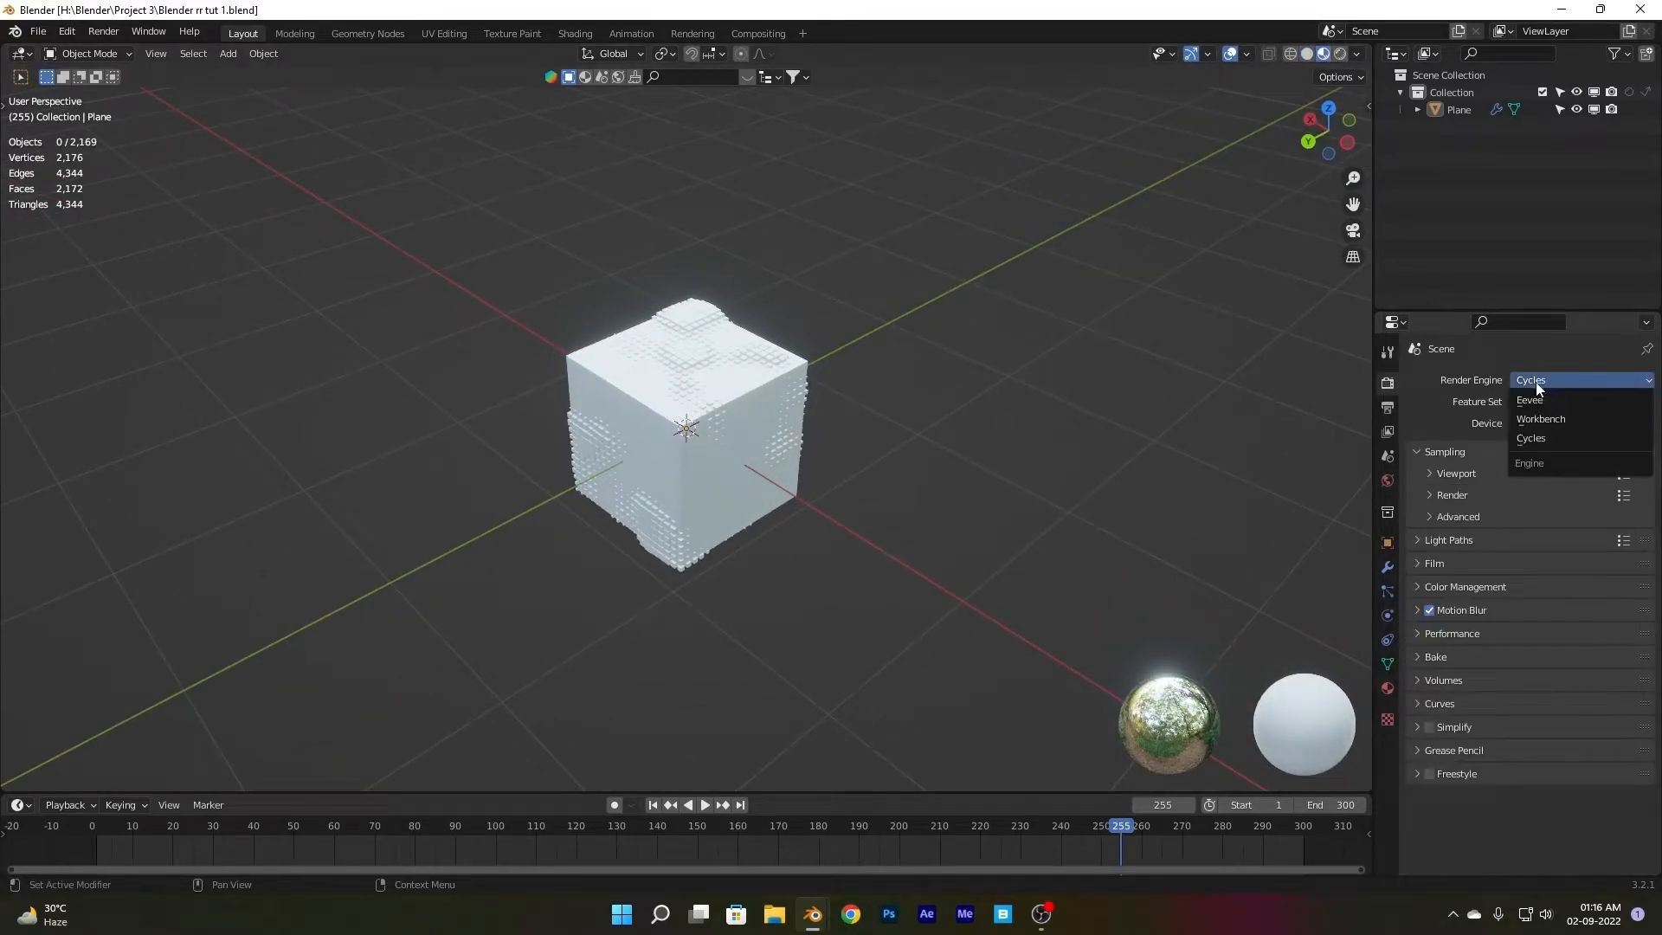
click(1522, 400)
click(1429, 525)
- Select the cube object and give its Main cube material a blue base color
scroll(836, 459, up, 2)
middle_drag(896, 460, 853, 465)
click(844, 467)
click(1386, 688)
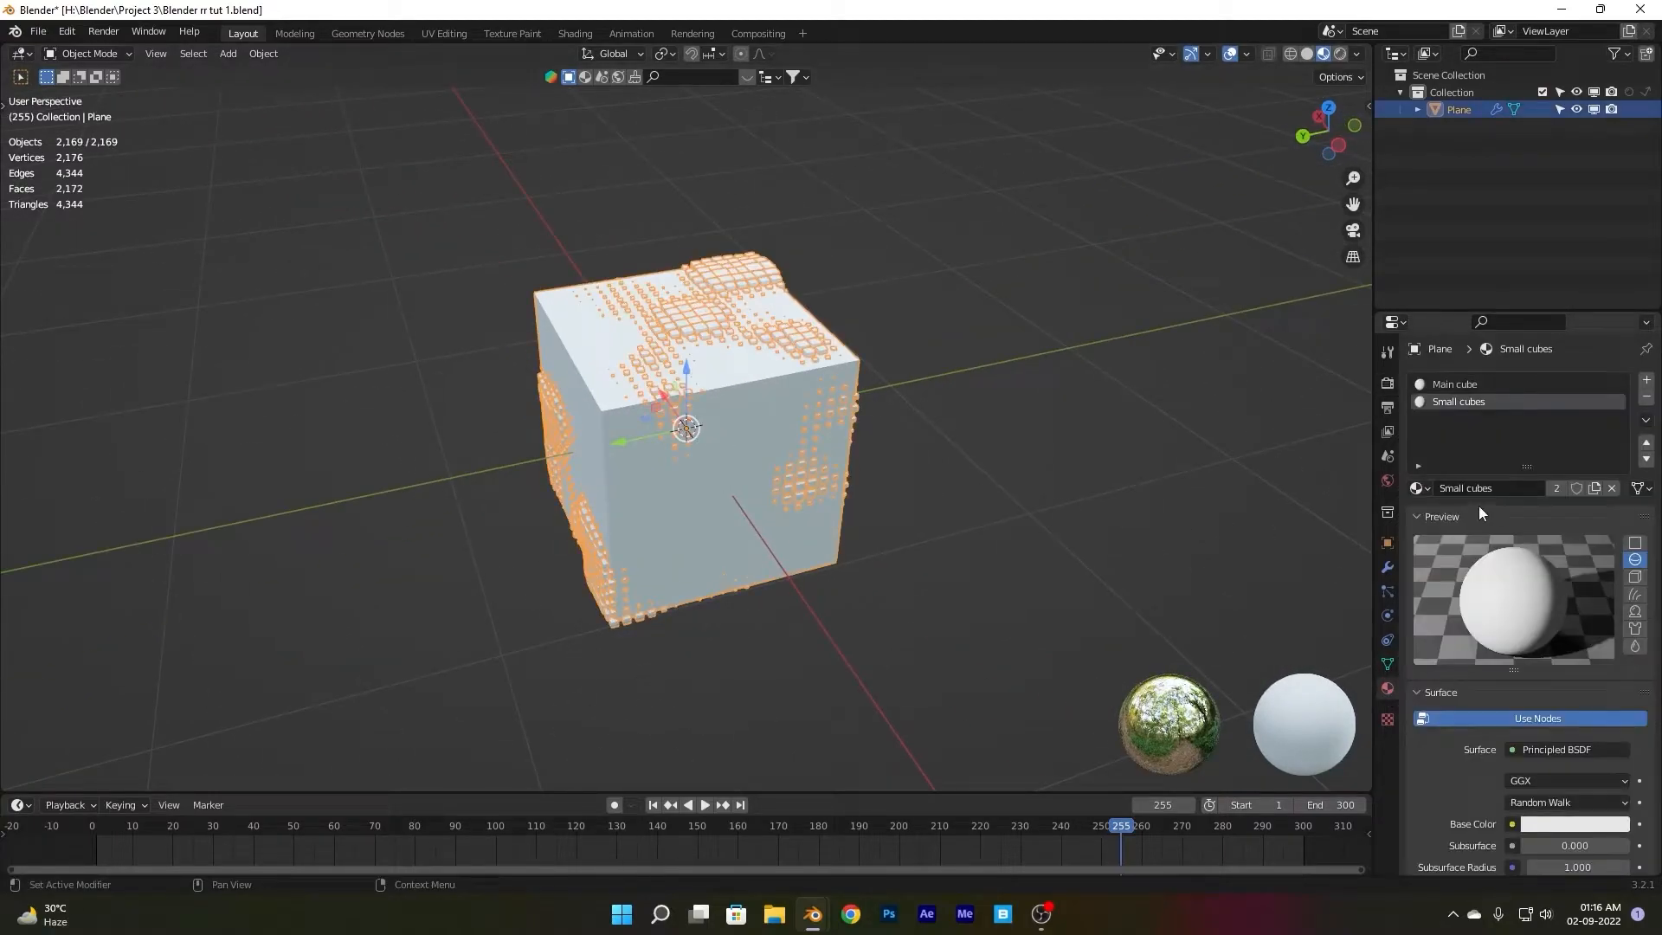
click(1454, 383)
scroll(1462, 423, down, 2)
click(1562, 756)
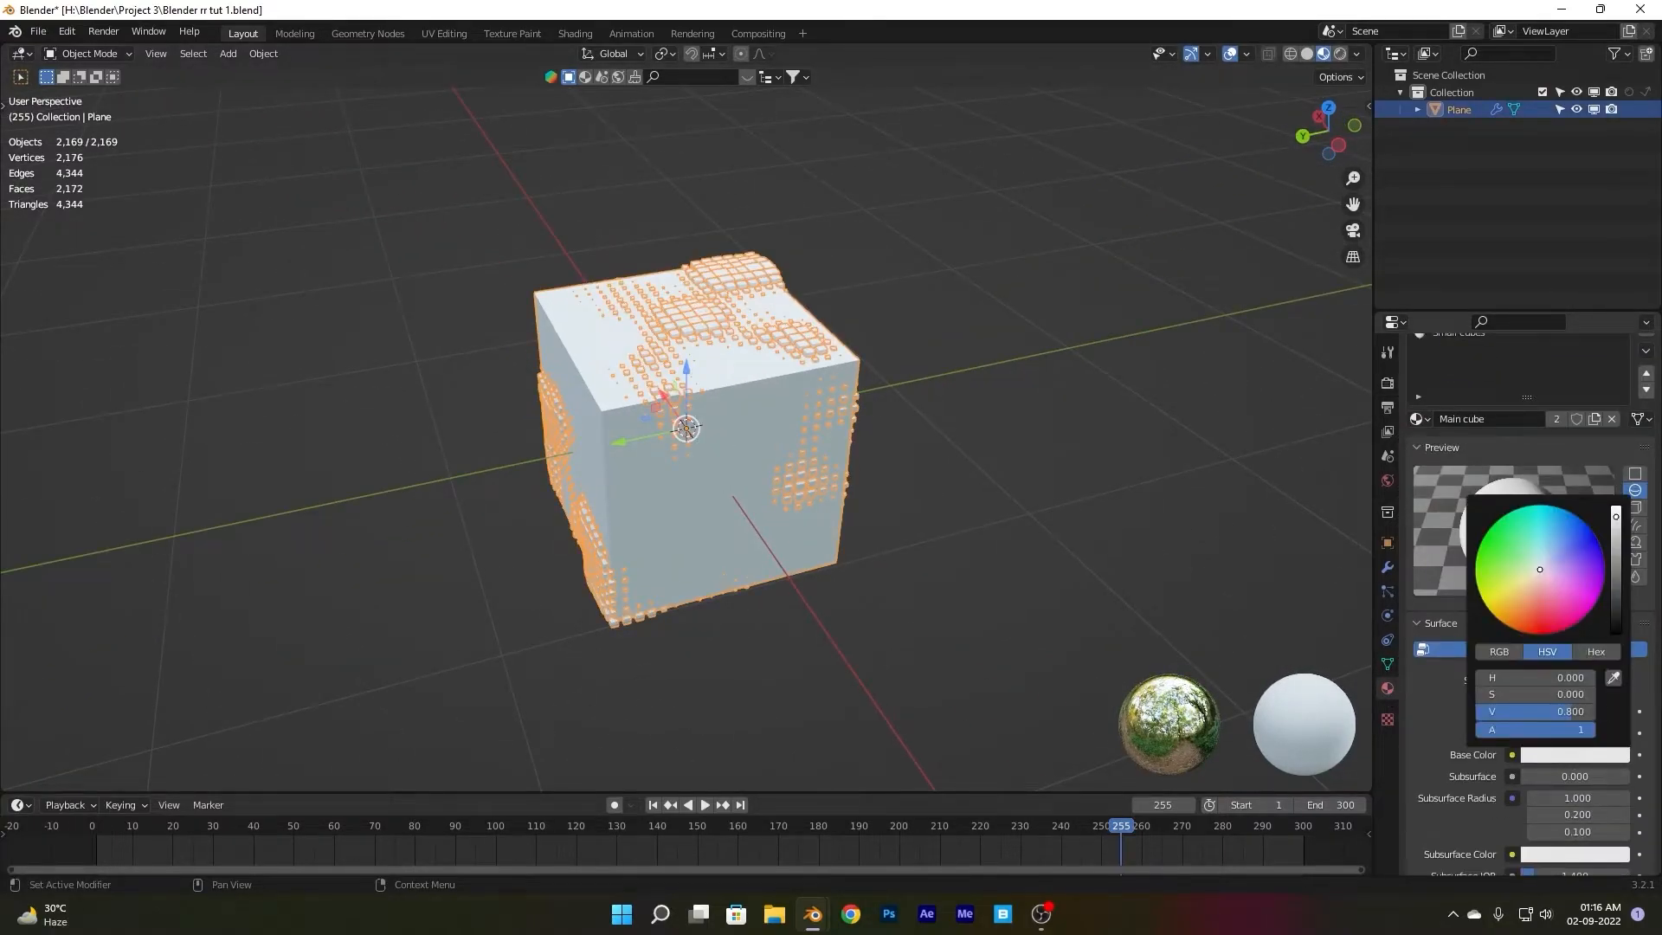
click(1556, 530)
- Give the Small cubes material a bright green base color and save the file
scroll(1478, 402, up, 2)
click(1479, 402)
scroll(1492, 657, down, 3)
click(1568, 720)
drag(1499, 510, 1482, 532)
click(974, 415)
scroll(760, 412, down, 3)
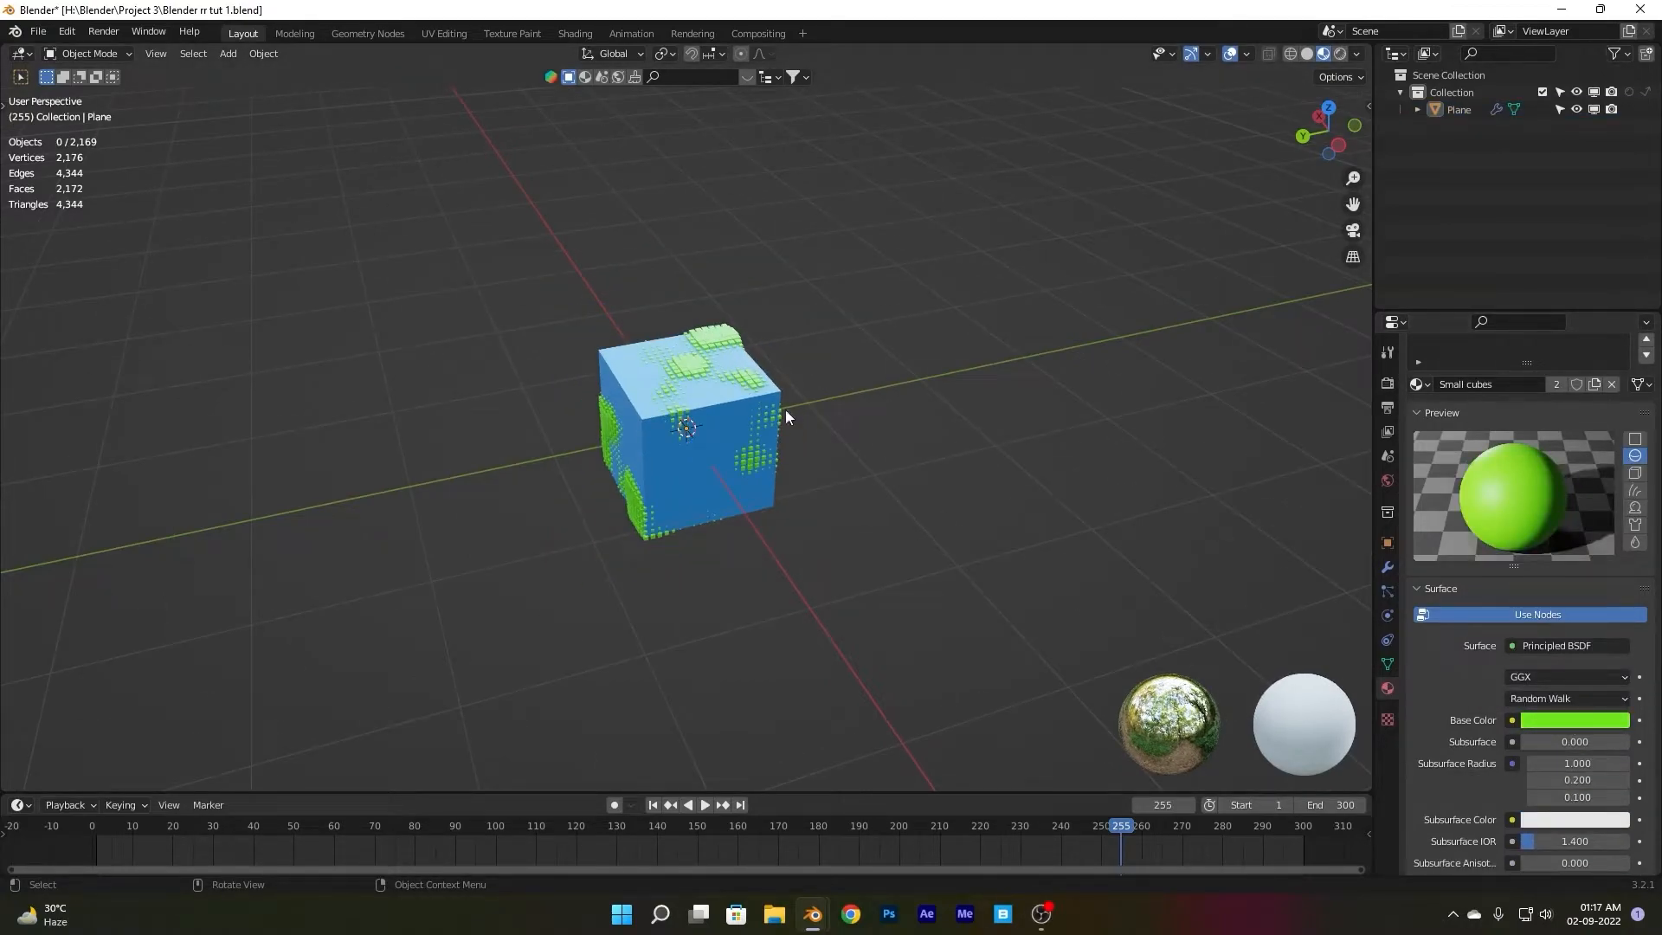
middle_drag(761, 412, 652, 395)
scroll(653, 395, up, 3)
middle_drag(892, 528, 860, 429)
key(ctrl+s)
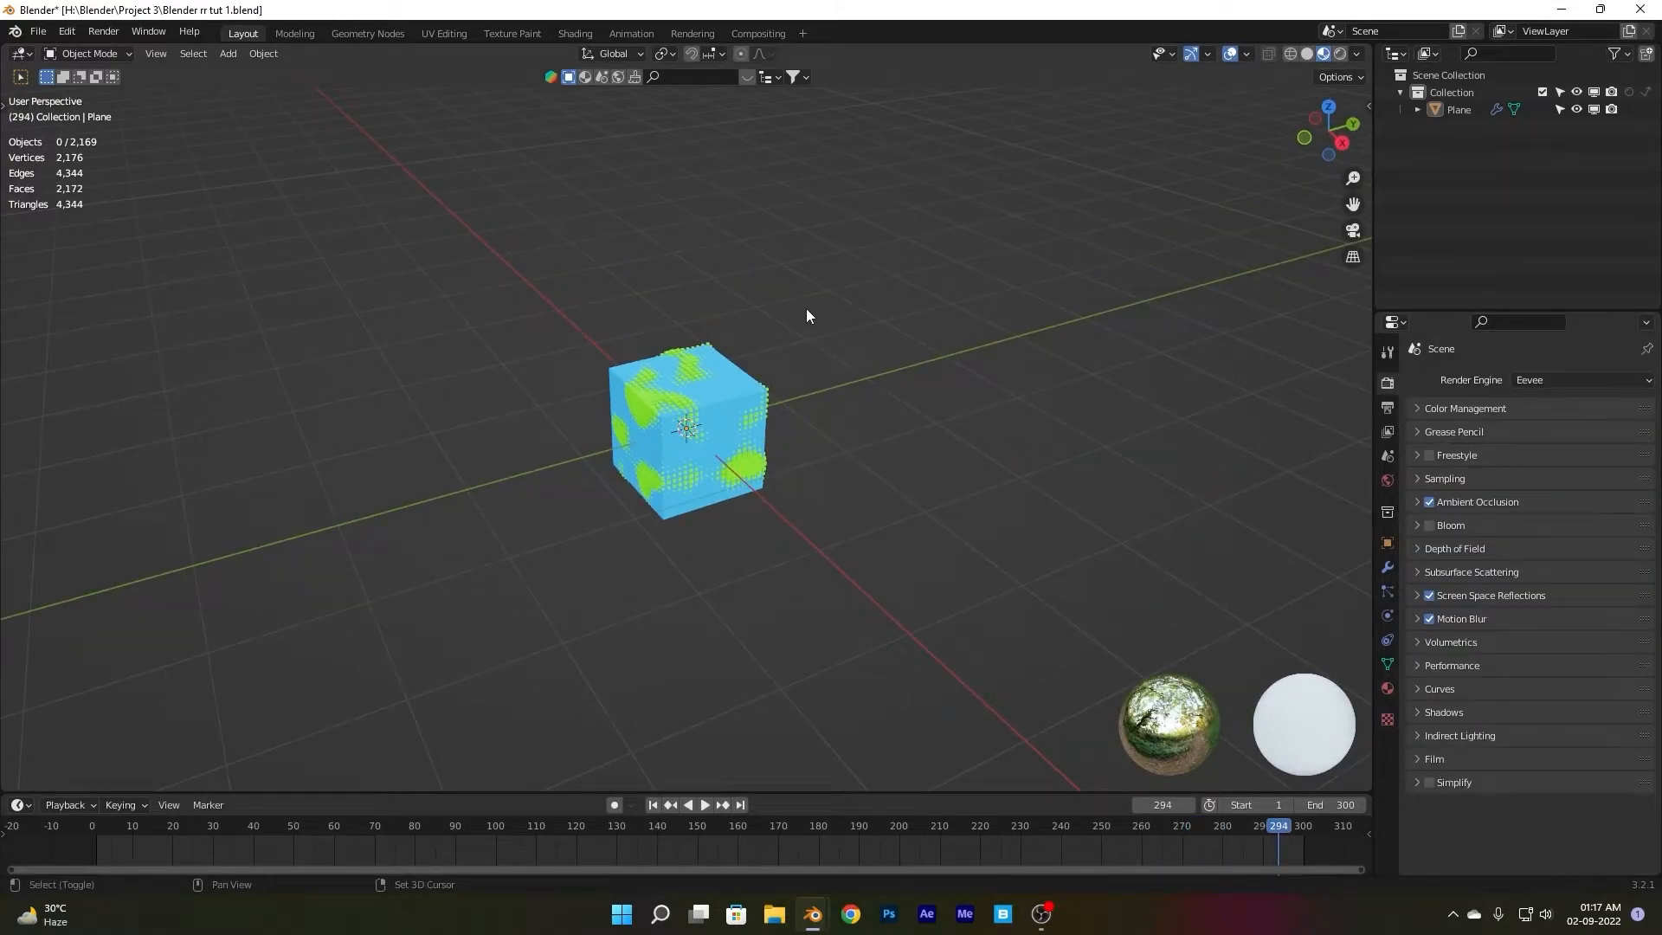
- Add a plane at the cube's location and scale it by 5 to serve as the floor
key(shift+a)
mouse_move(783, 309)
click(891, 311)
key(s)
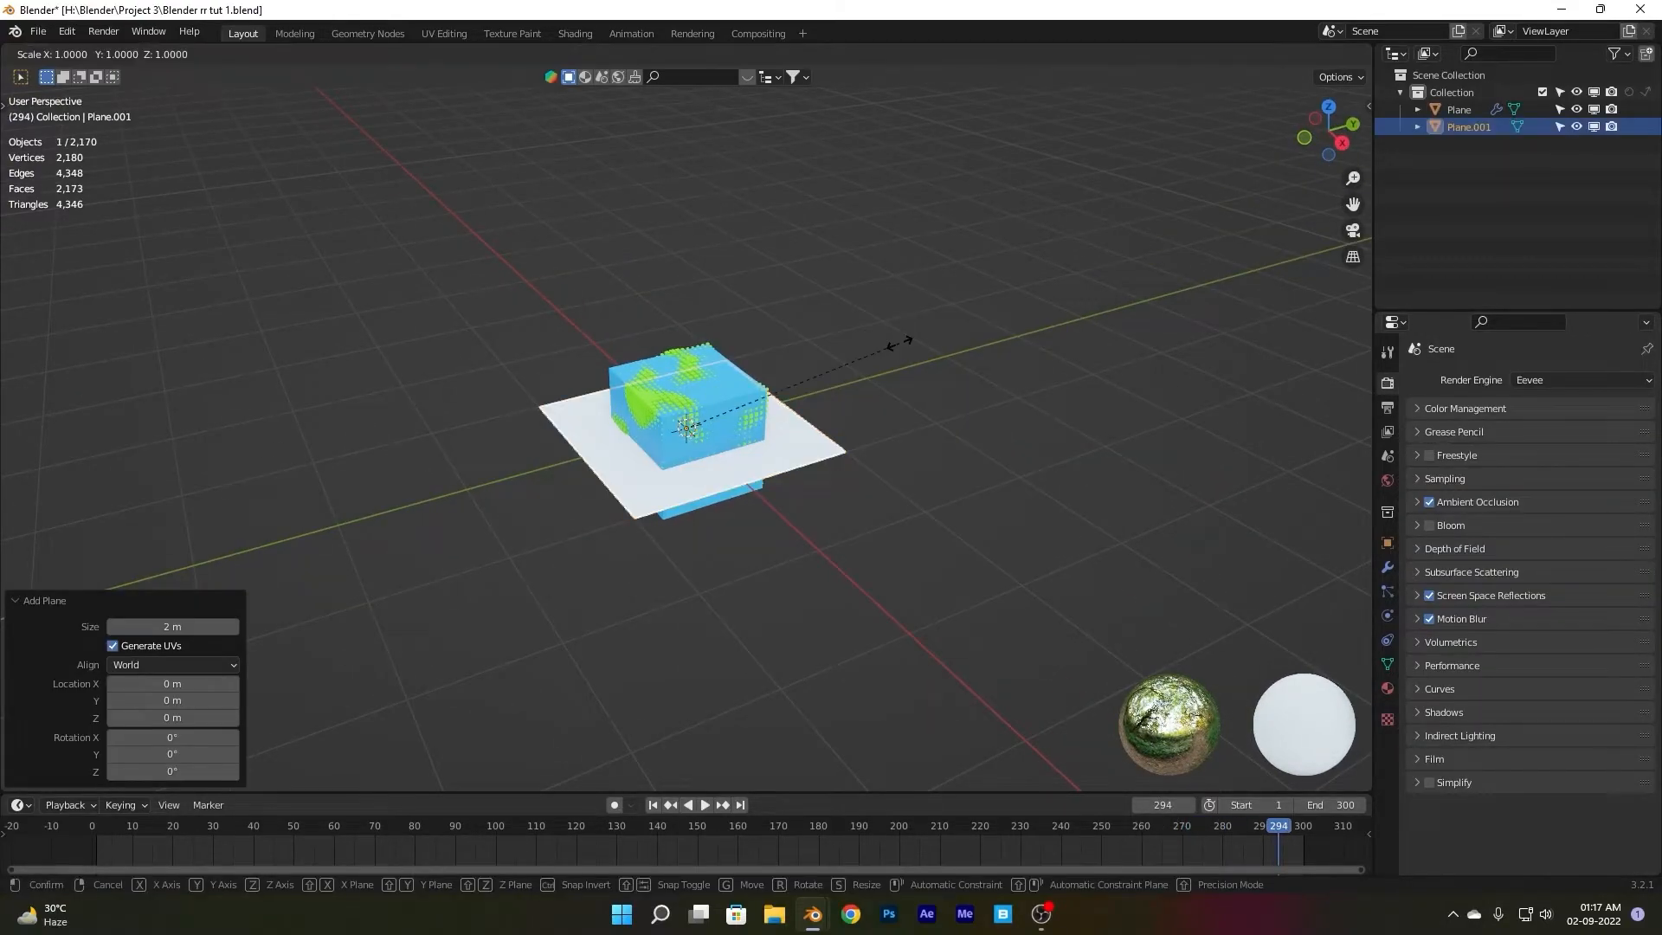
key(5)
key(Return)
scroll(896, 342, down, 5)
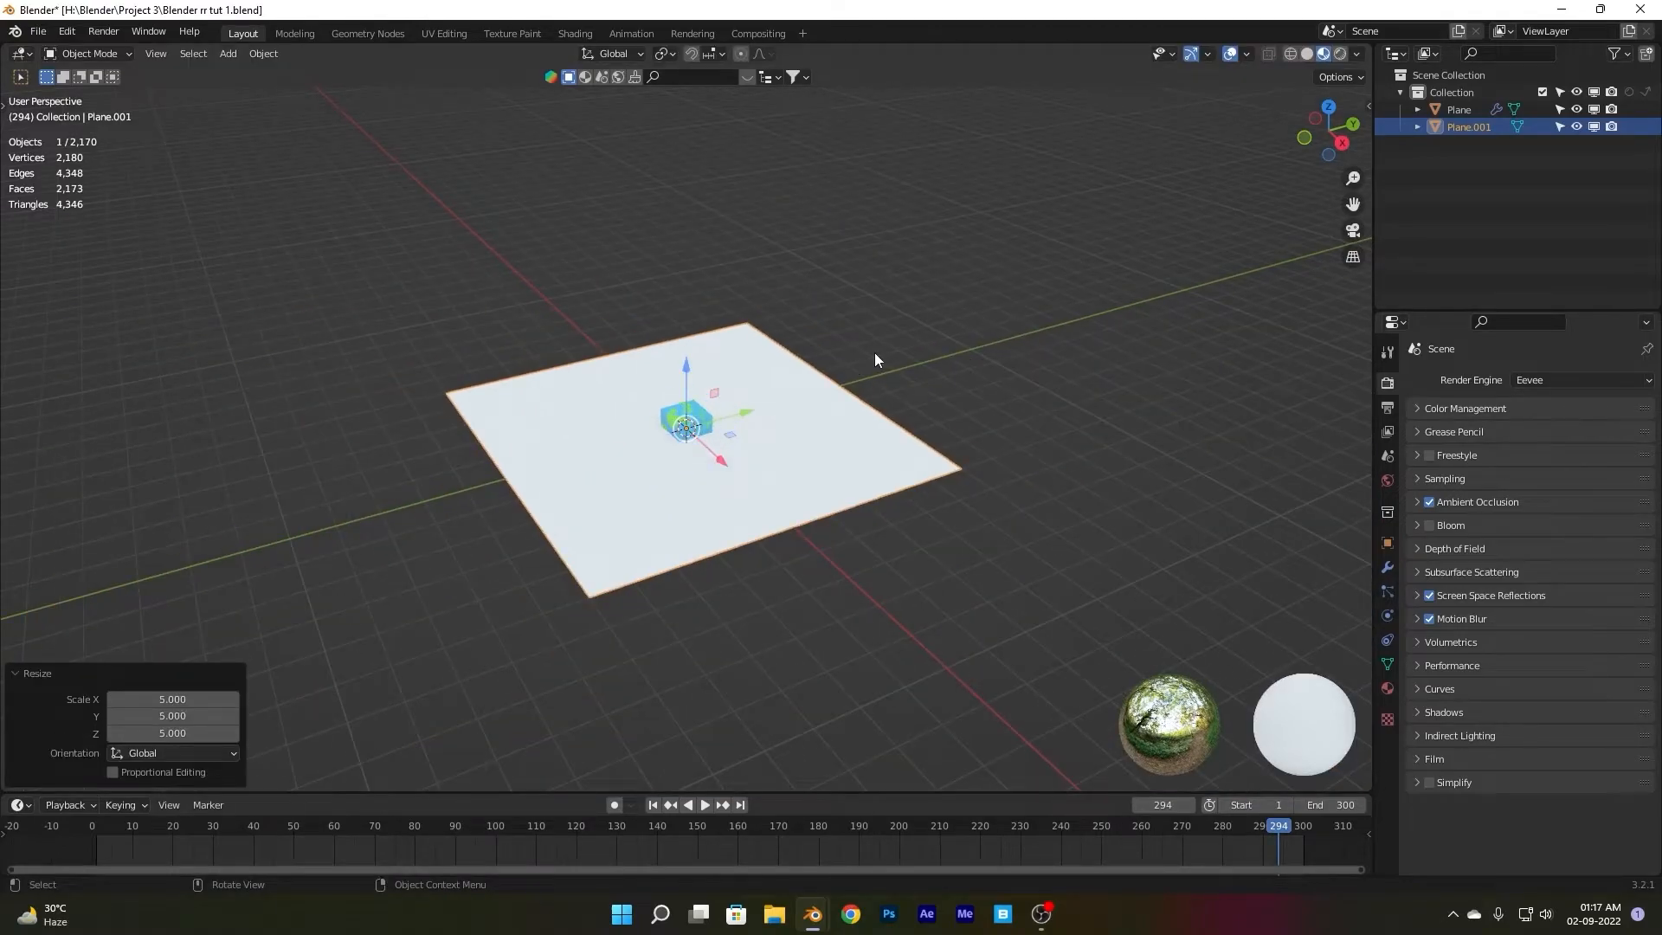
- Extrude one edge of the plane straight up along Z by about 6.77 m to form a back wall
key(Tab)
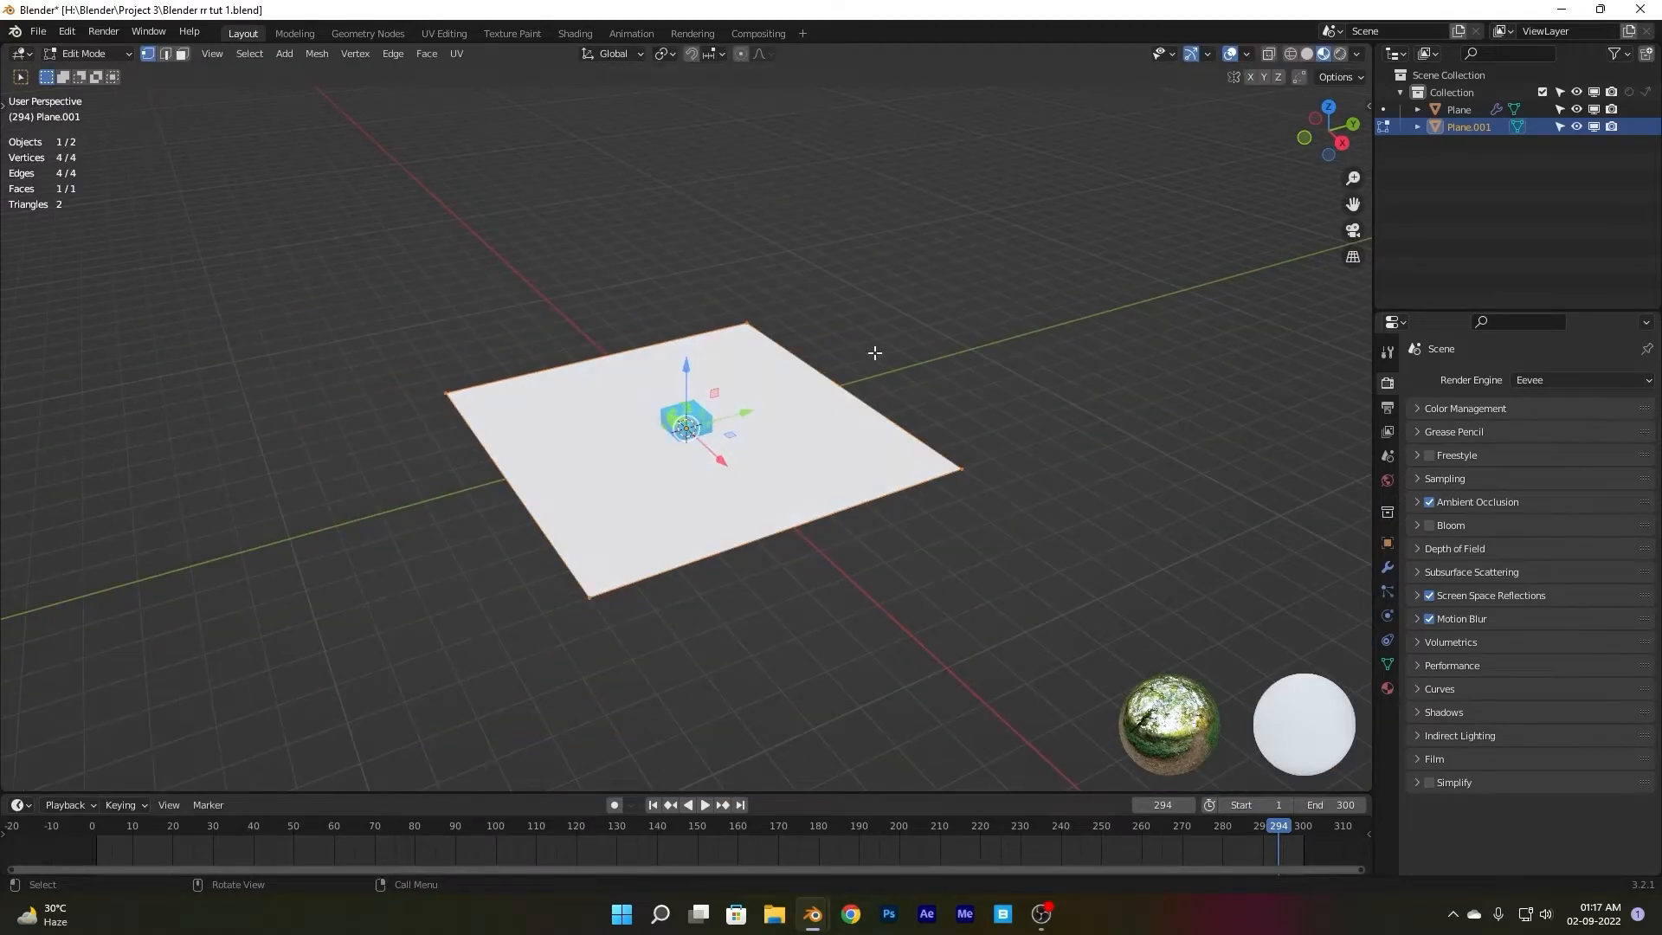
click(167, 55)
click(829, 362)
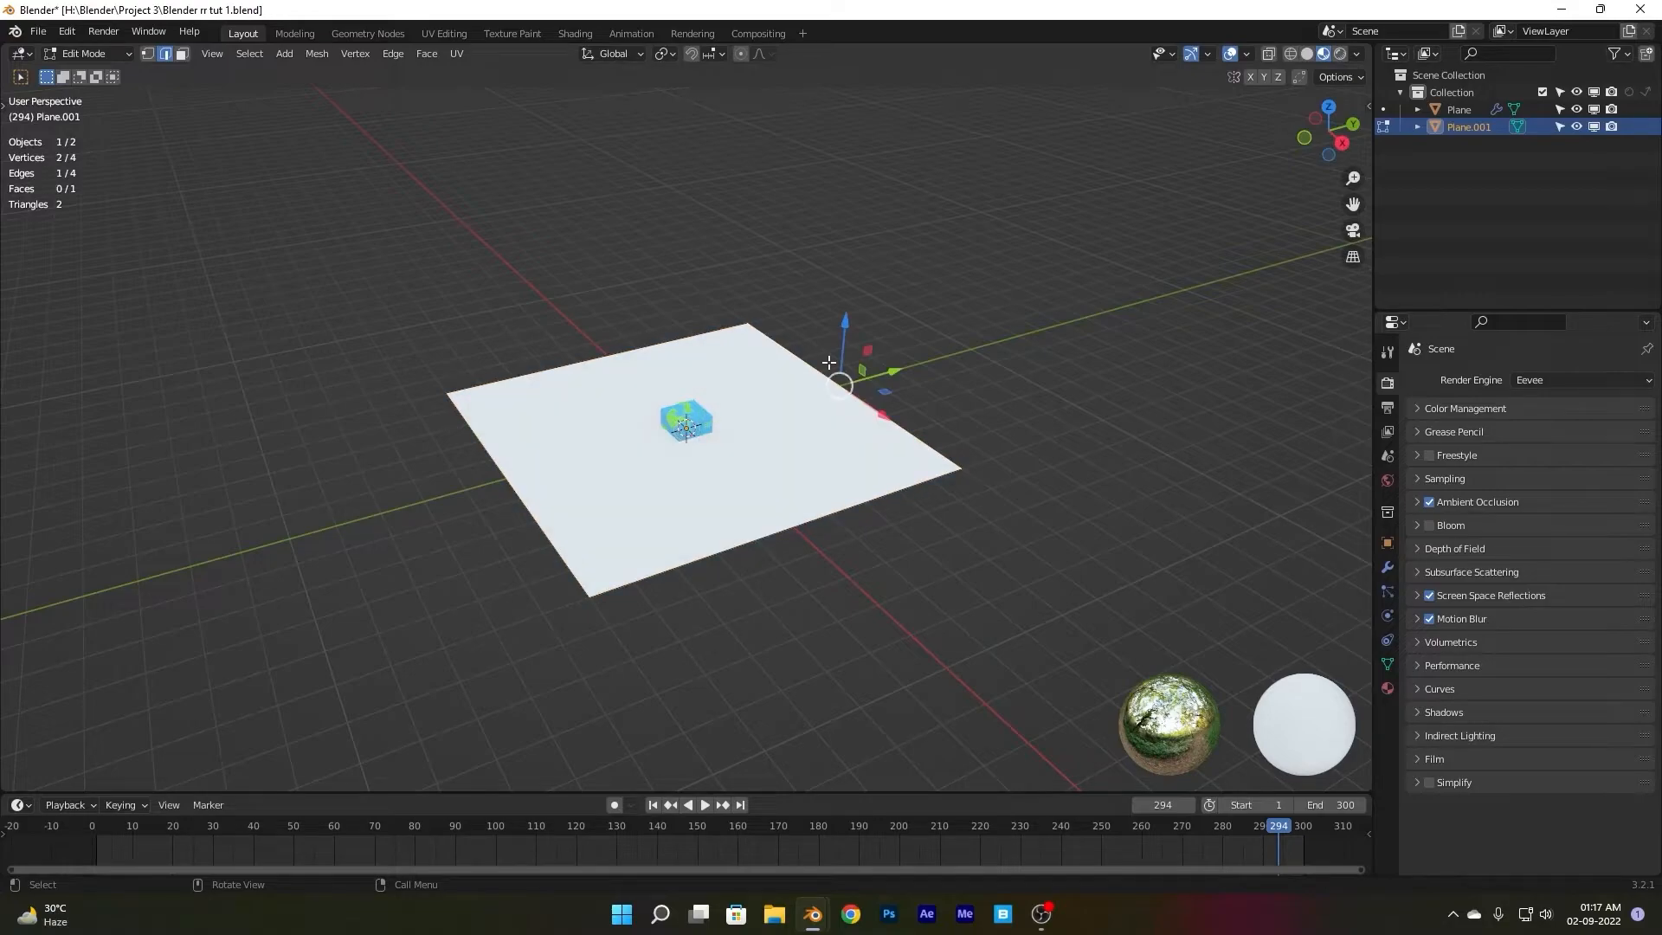
key(e)
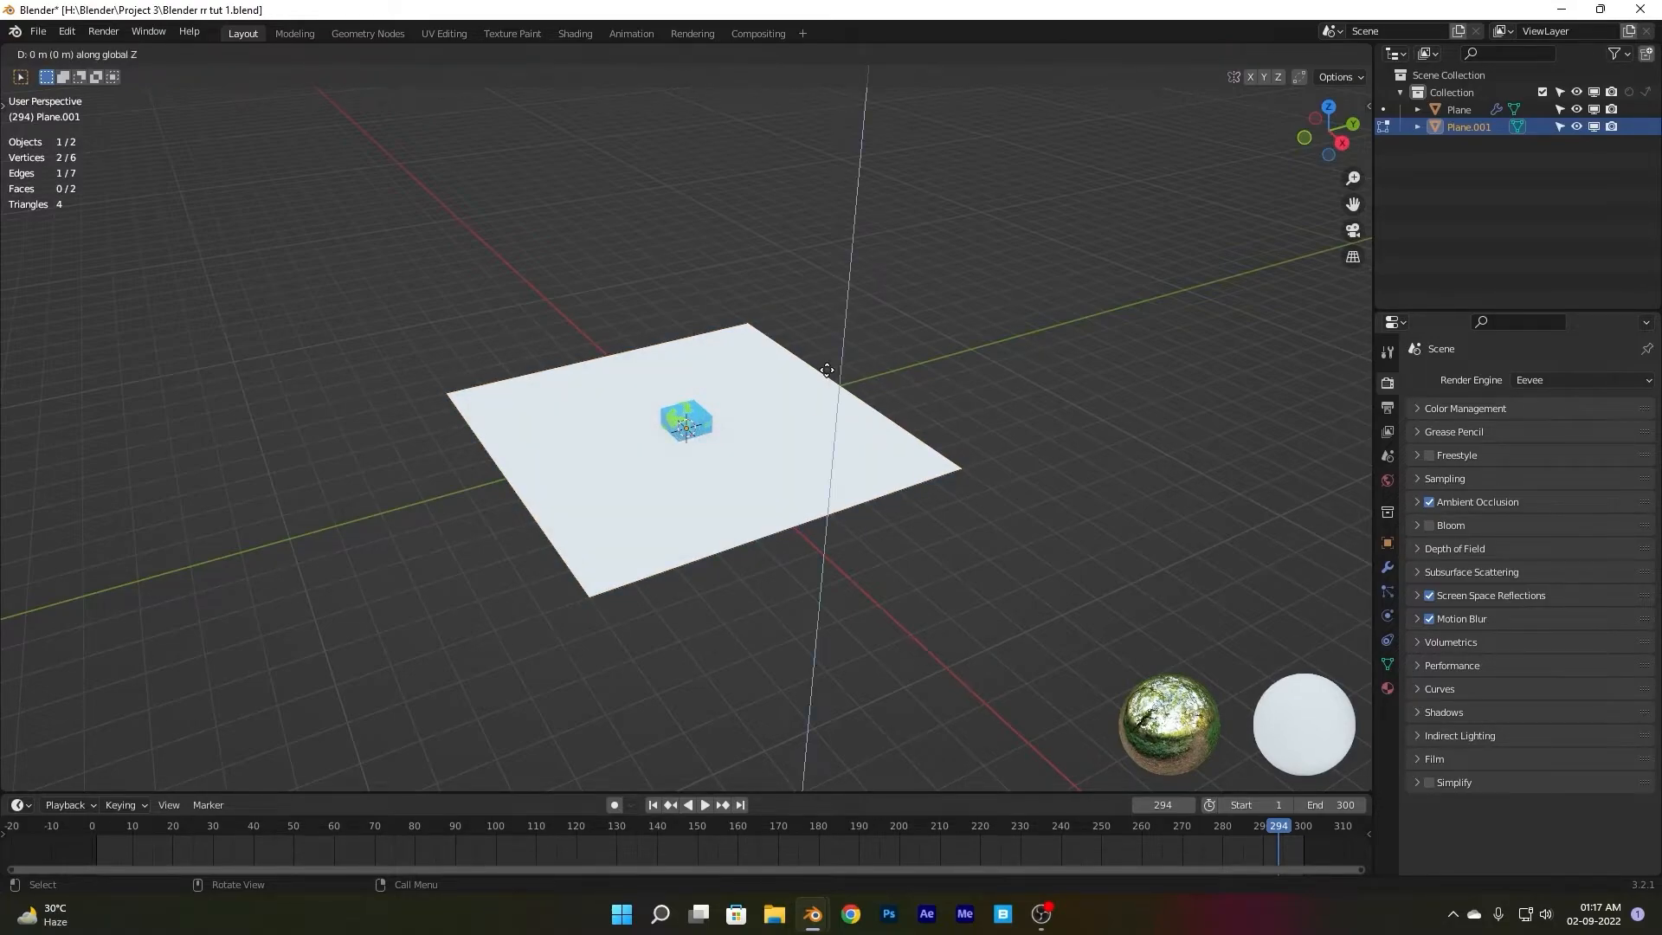
click(861, 145)
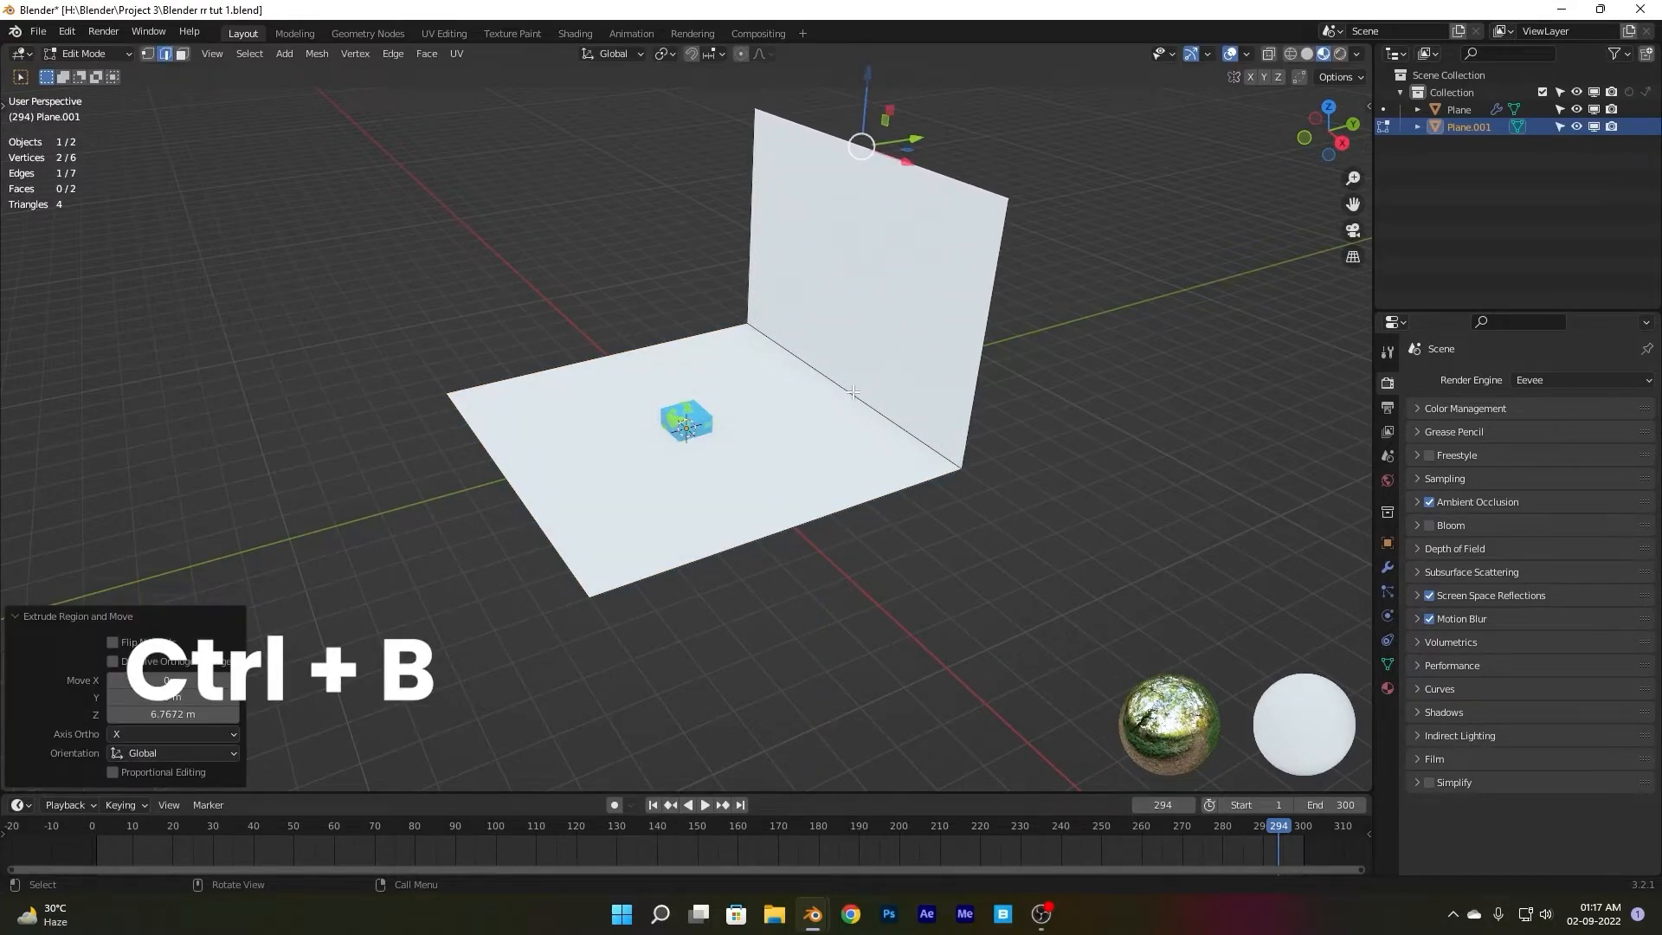
- Bevel the edge between floor and wall with 18 segments and a width of about 0.74 m
key(ctrl+b)
scroll(724, 364, up, 4)
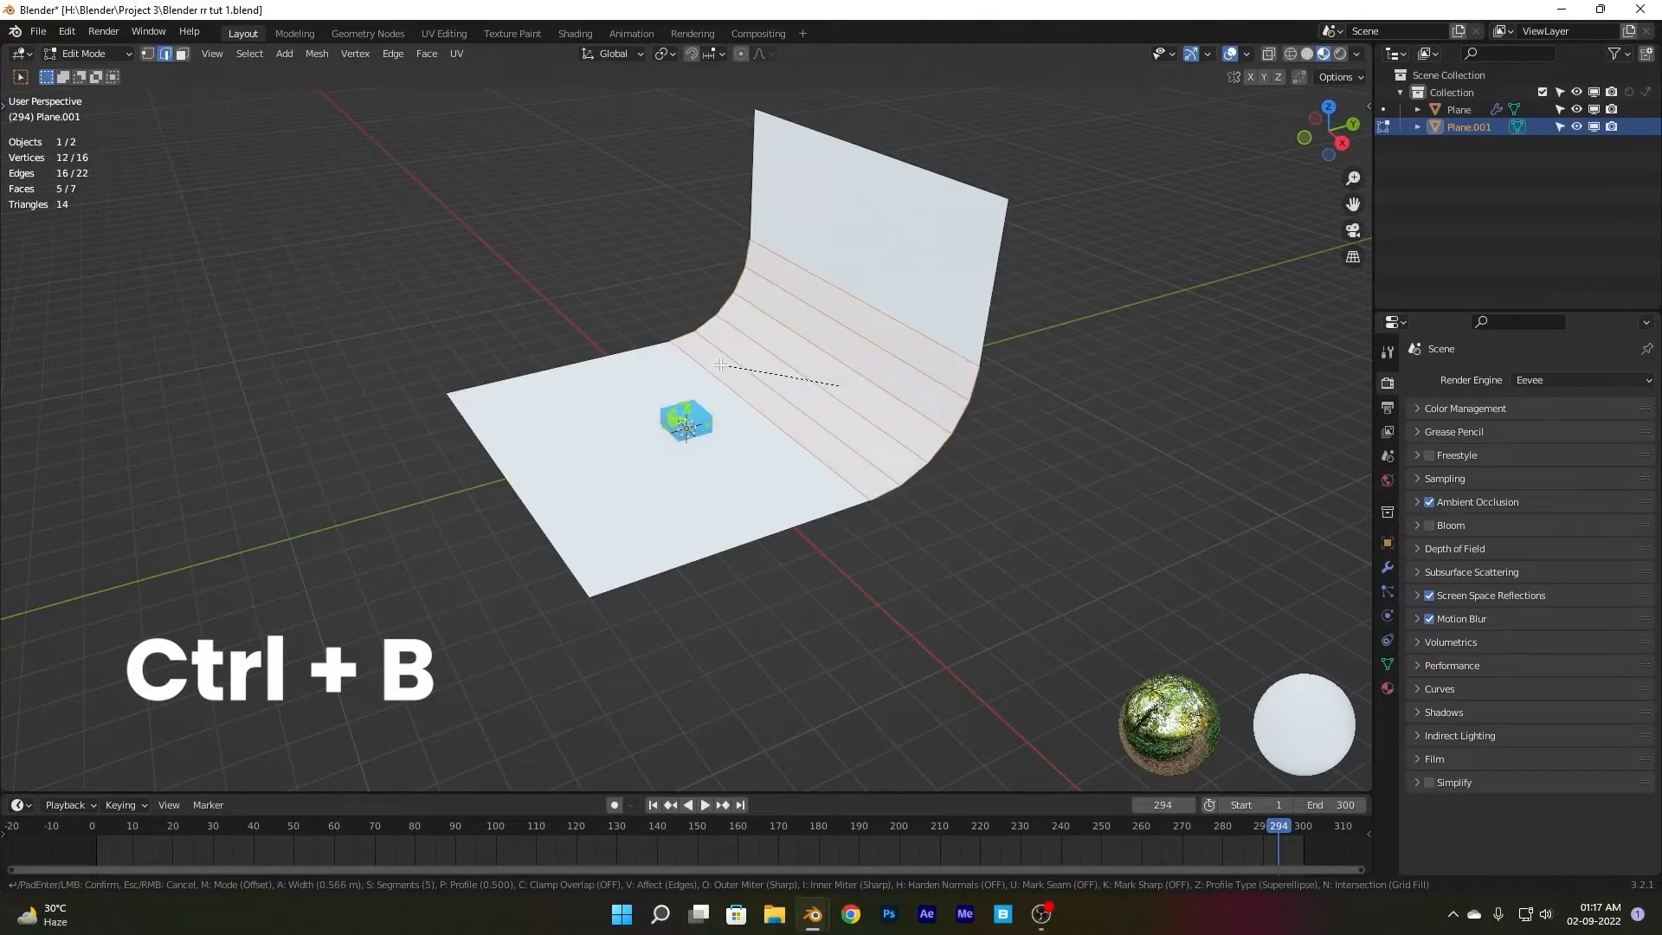
scroll(723, 363, up, 13)
click(647, 381)
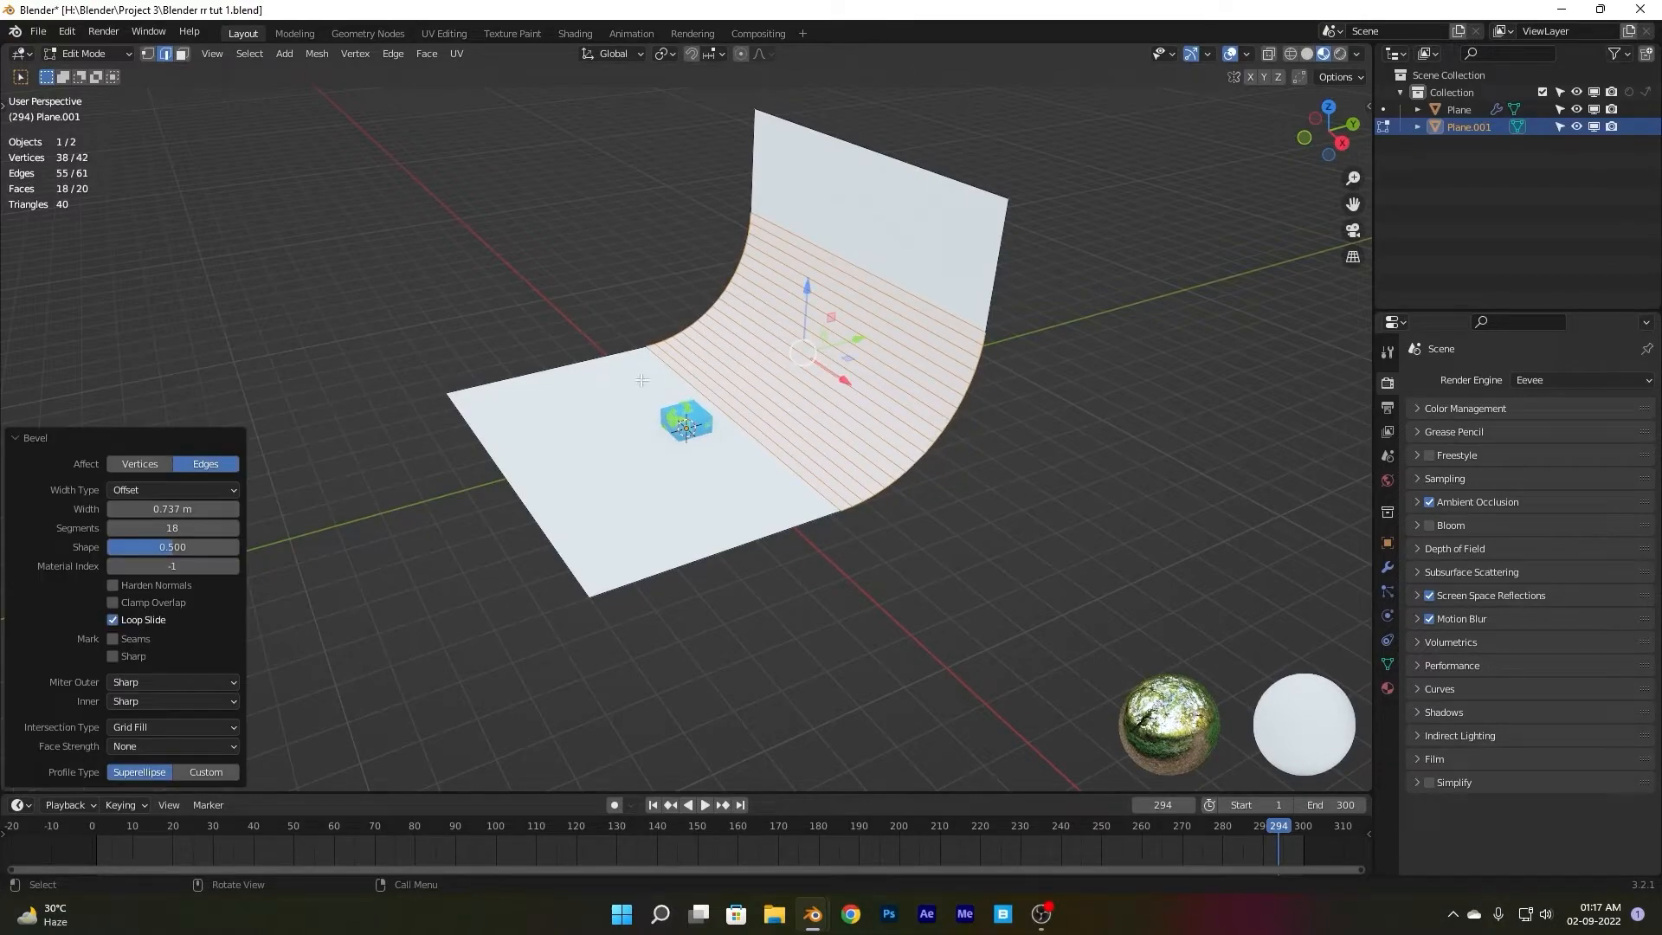
- Return to Object Mode and shade the curved backdrop smooth
key(Tab)
middle_drag(589, 322, 646, 253)
right_click(647, 251)
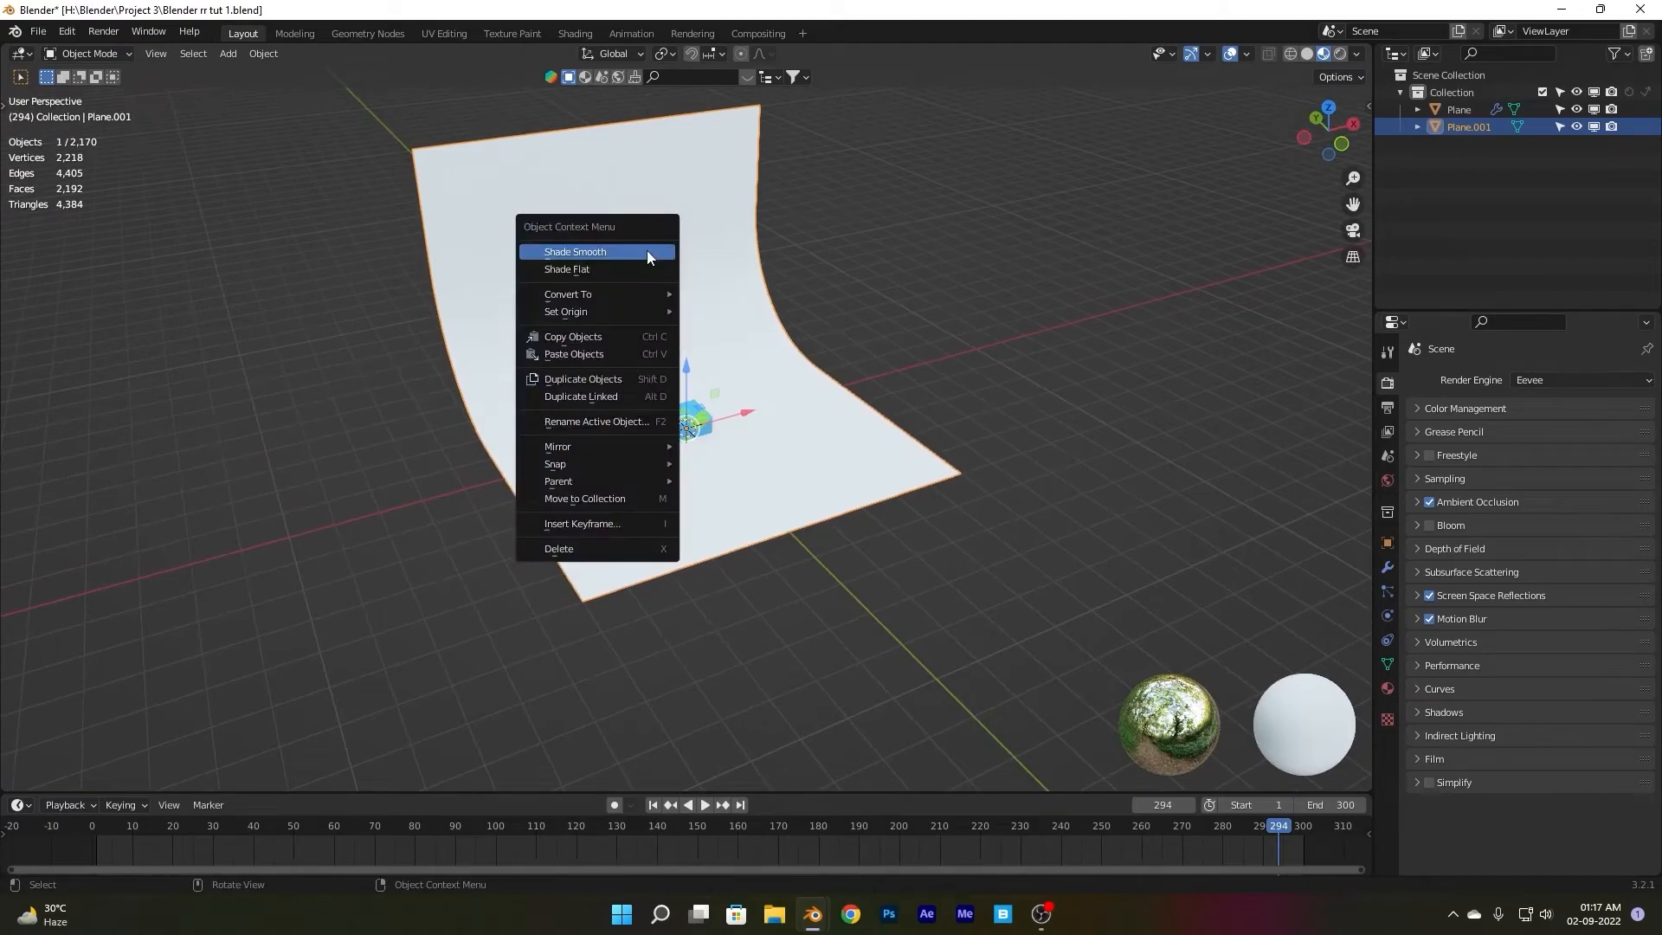
- Give the backdrop a new material with a dark grey base color of about 0.077 value, and save the file
click(1387, 688)
click(1527, 457)
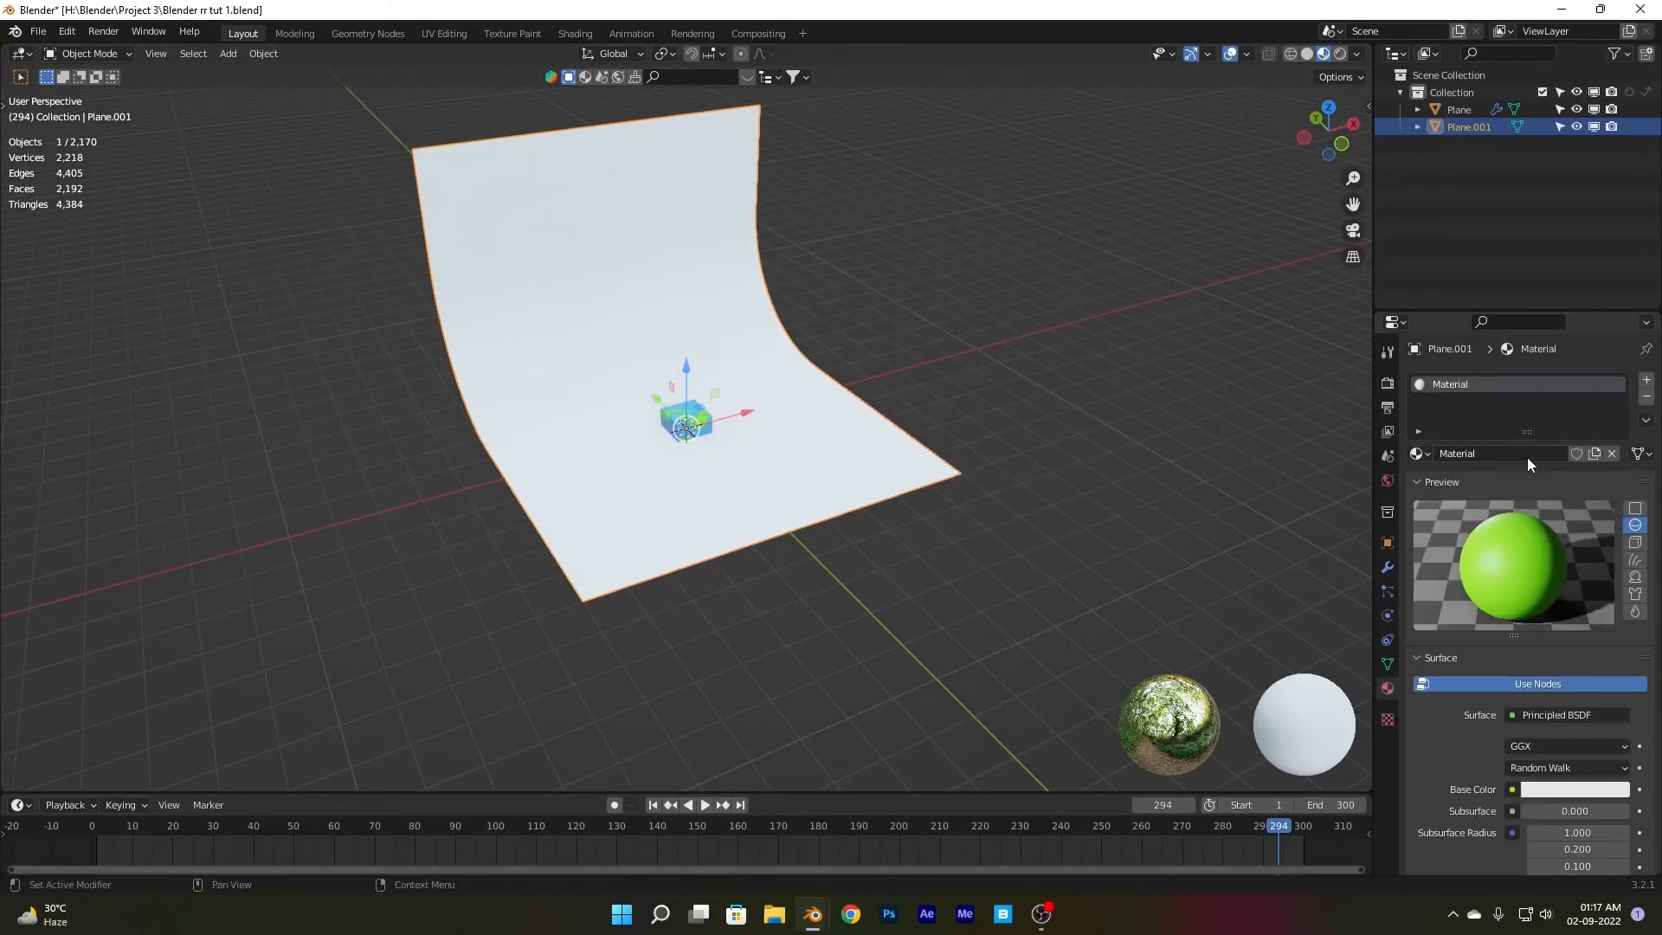
click(1571, 788)
drag(1615, 563, 1615, 629)
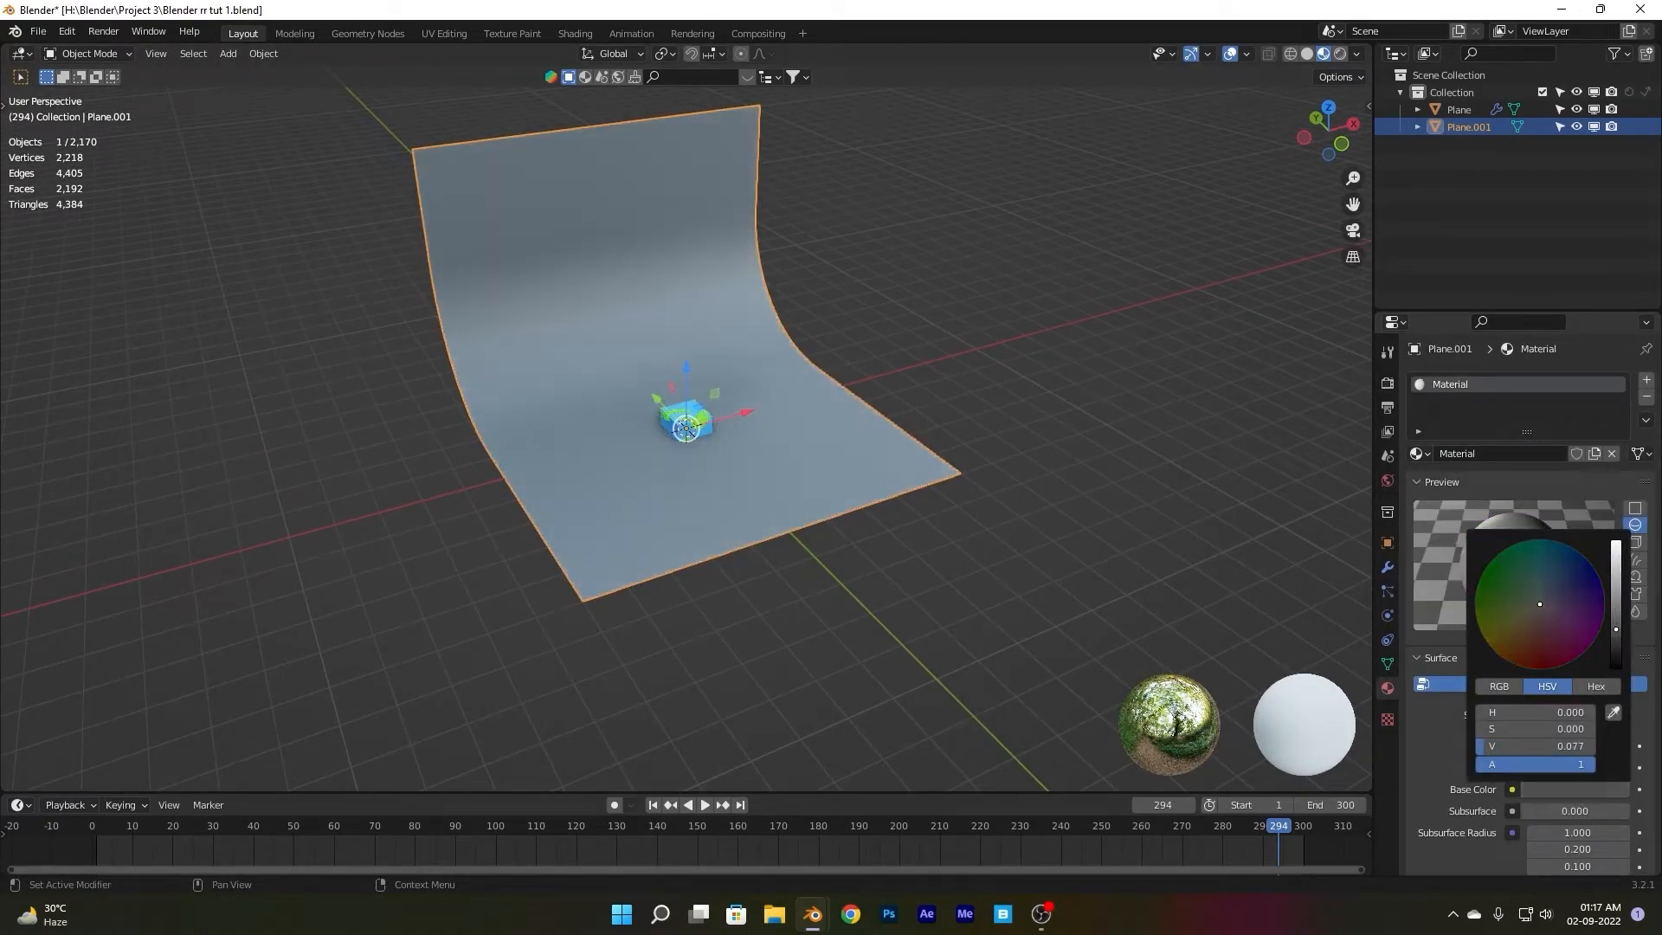
click(939, 376)
key(ctrl+s)
- Add a camera at the cube and raise it about 2.3 m along Z
scroll(939, 375, up, 3)
middle_drag(939, 376, 787, 444)
scroll(674, 443, up, 4)
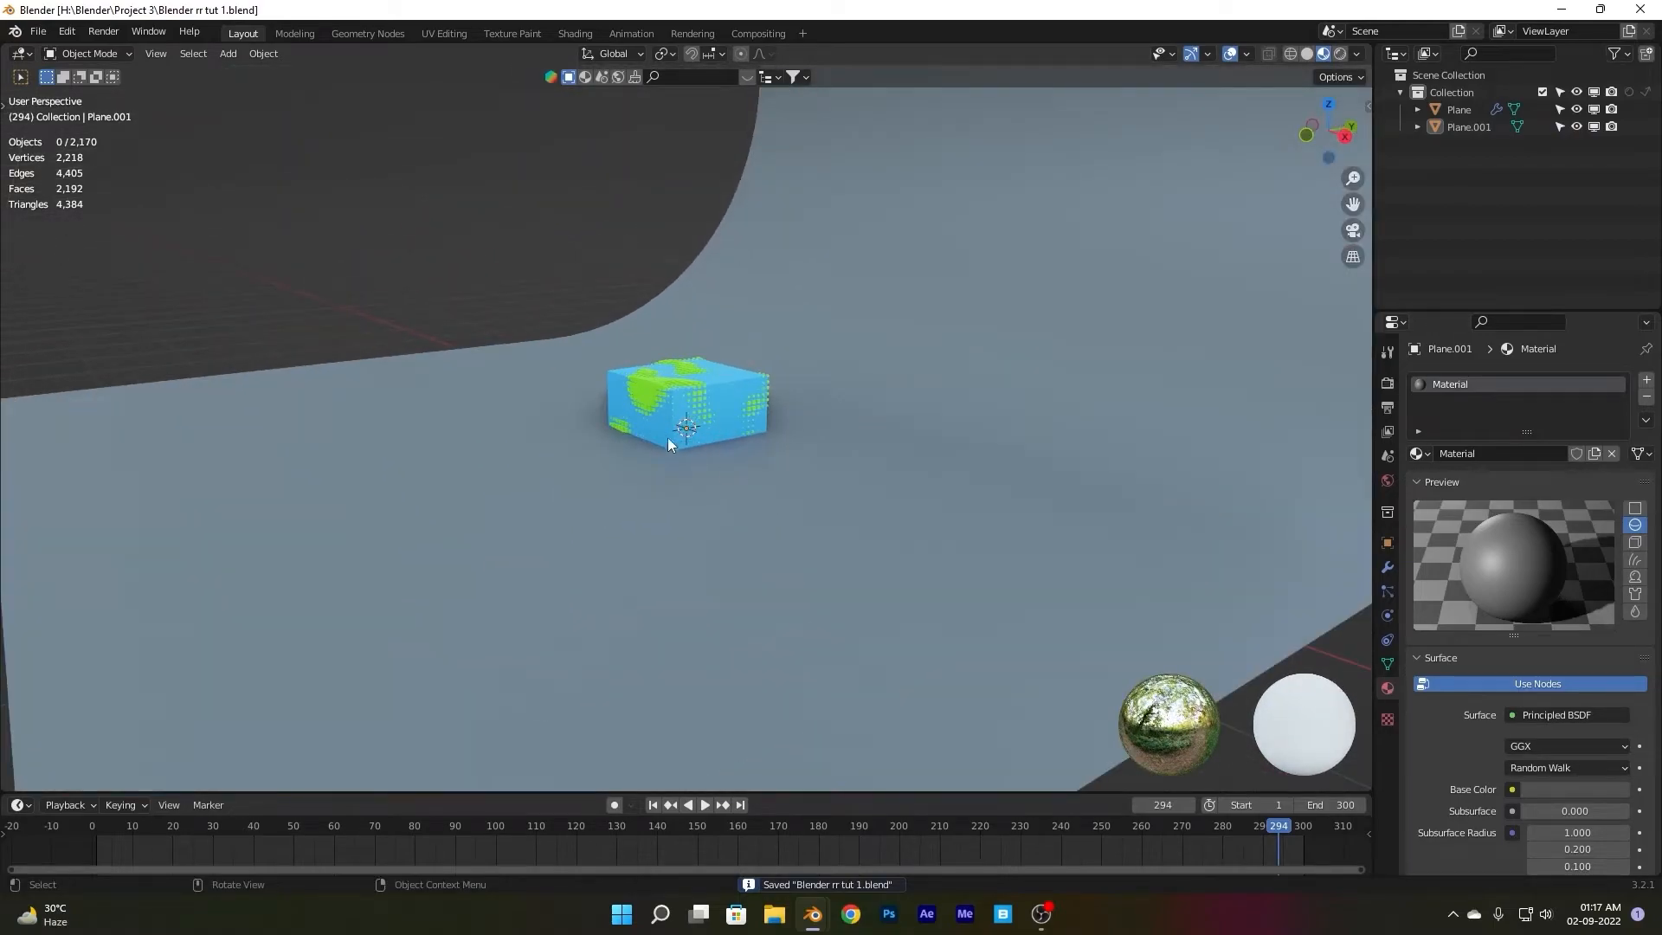
key(shift+a)
mouse_move(704, 408)
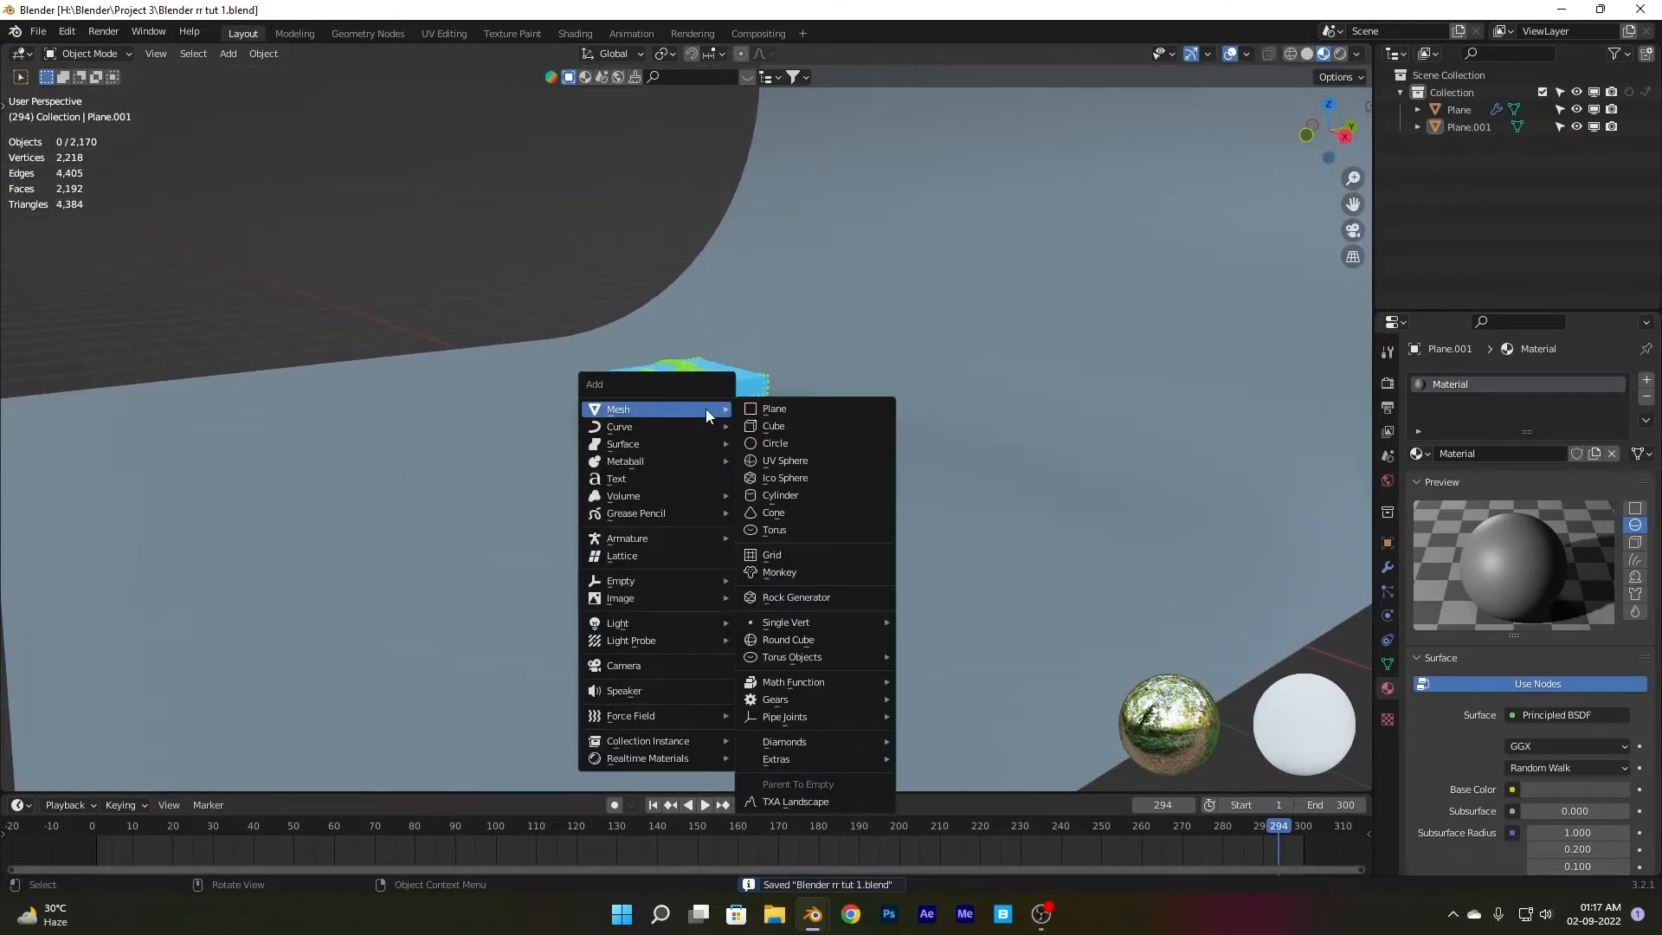
click(649, 665)
scroll(610, 455, down, 5)
key(g)
key(z)
click(995, 399)
- Straighten the camera's rotation with Z at 0° and position it lower and back in front of the cube
click(1385, 542)
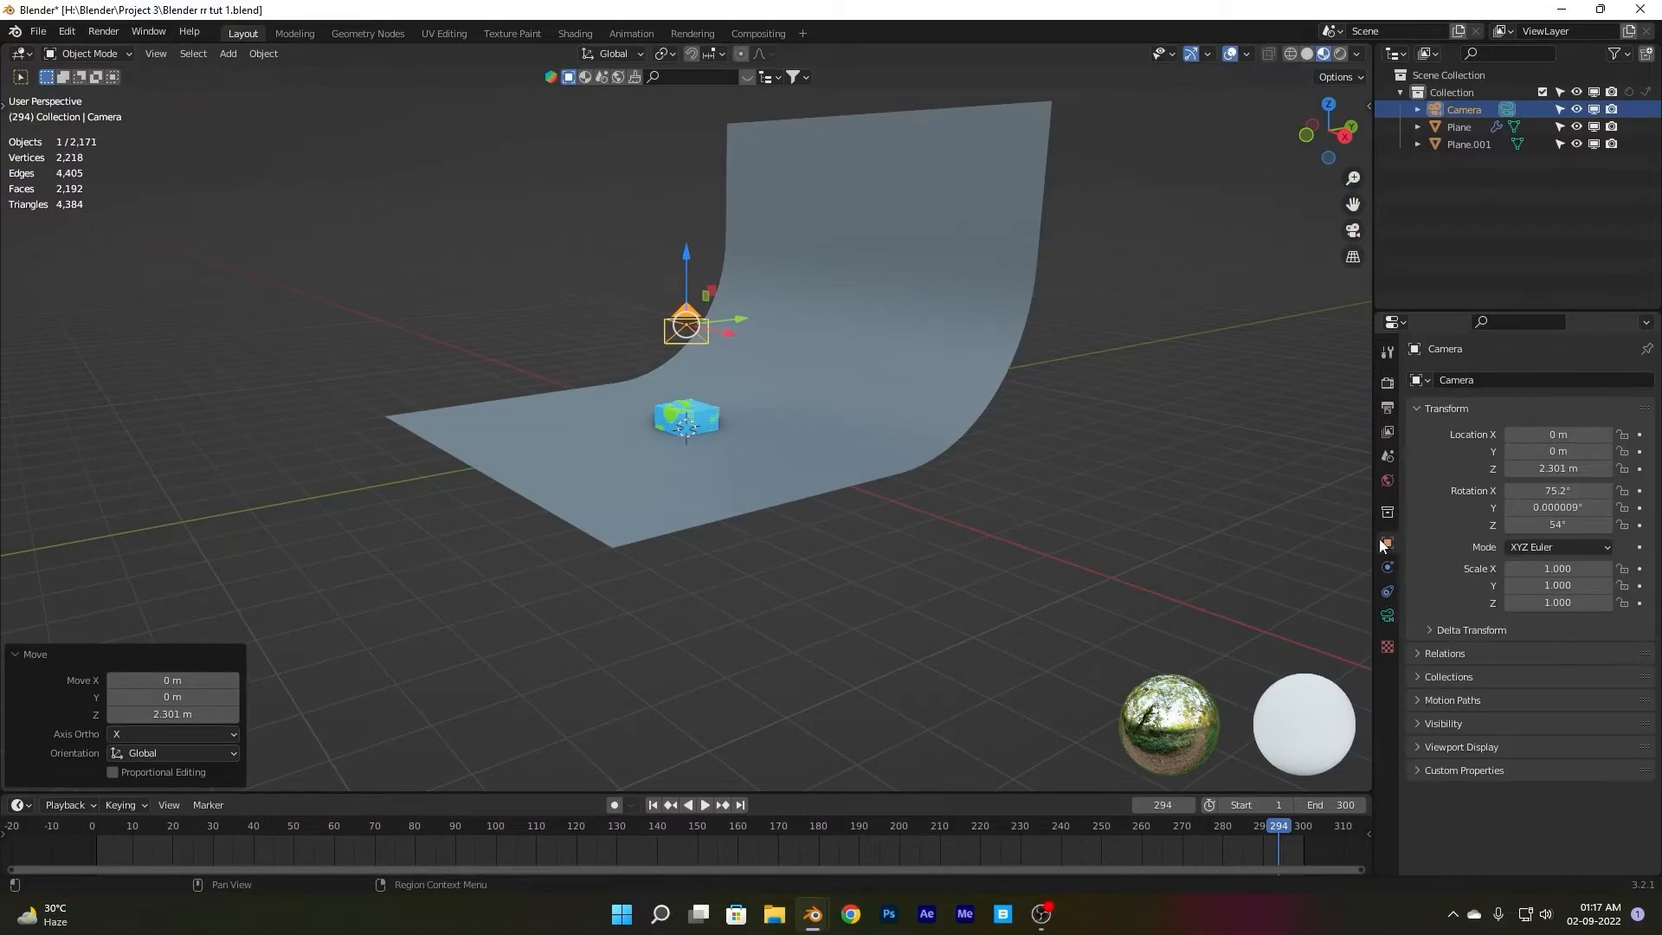
key(Return)
key(BackSpace)
click(1558, 525)
text(0)
key(Return)
drag(686, 253, 686, 344)
drag(740, 408, 496, 451)
- Split the 3D viewport in two with one side showing the camera view, and save the file
drag(5, 48, 431, 173)
key(KP_0)
key(ctrl+s)
- Select the cube and raise it about 0.75 m along Z above the backdrop floor
scroll(266, 355, down, 1)
click(779, 430)
mouse_move(788, 441)
middle_down()
mouse_move(870, 636)
mouse_move(770, 441)
middle_up()
drag(724, 392, 719, 377)
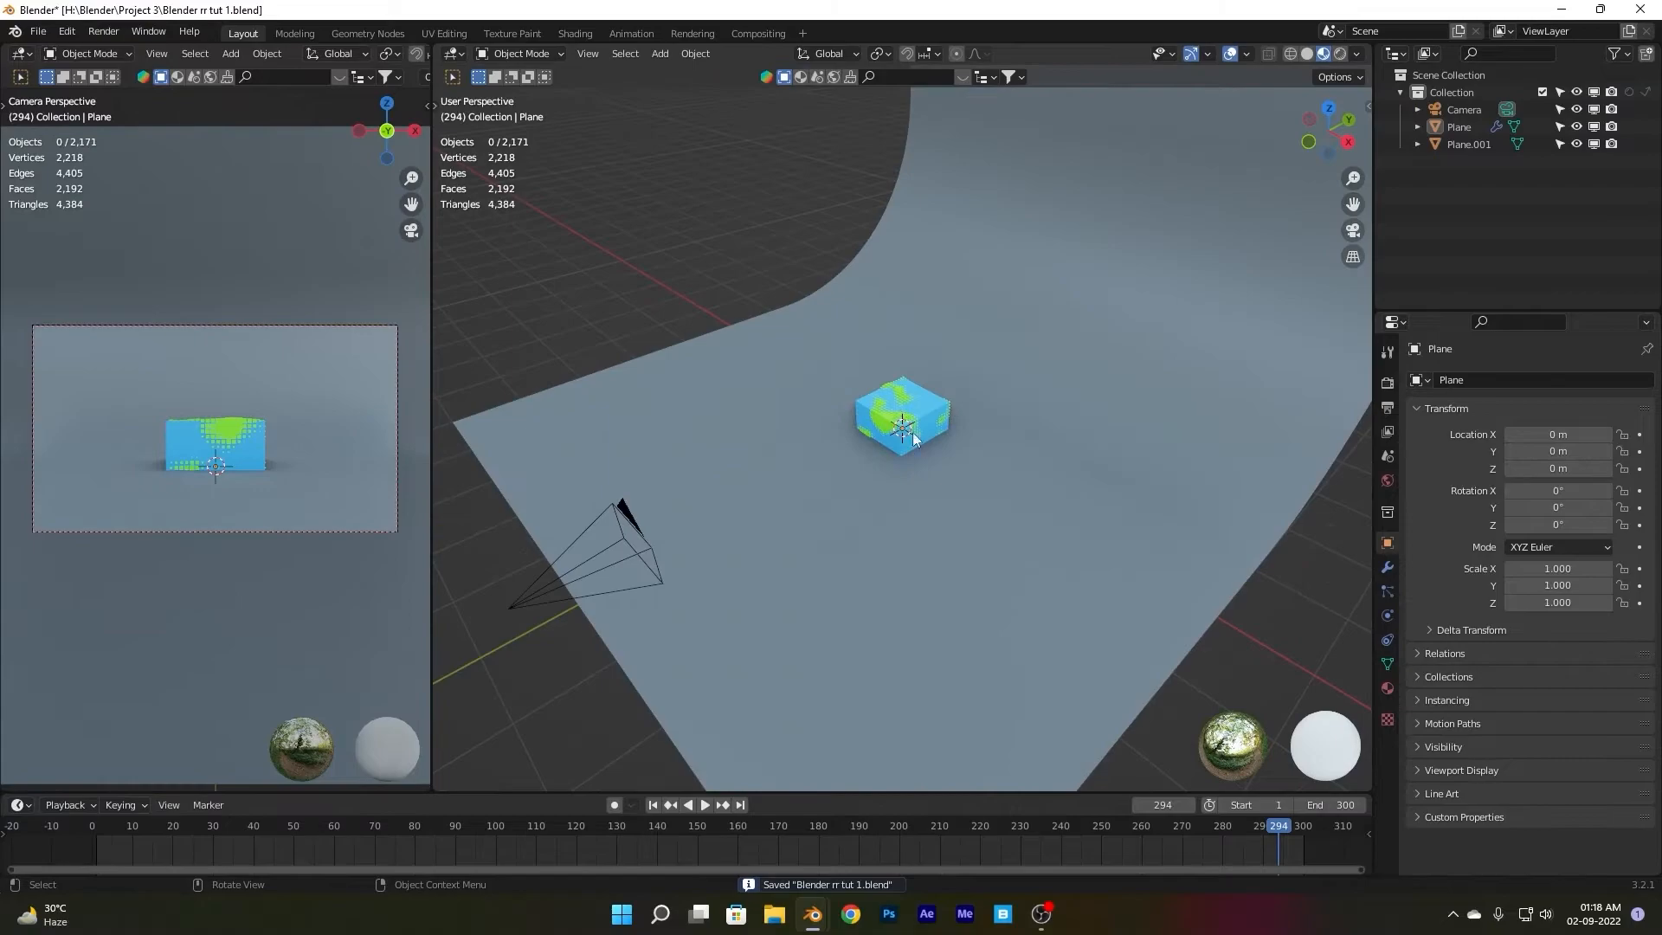
click(906, 381)
drag(906, 381, 900, 338)
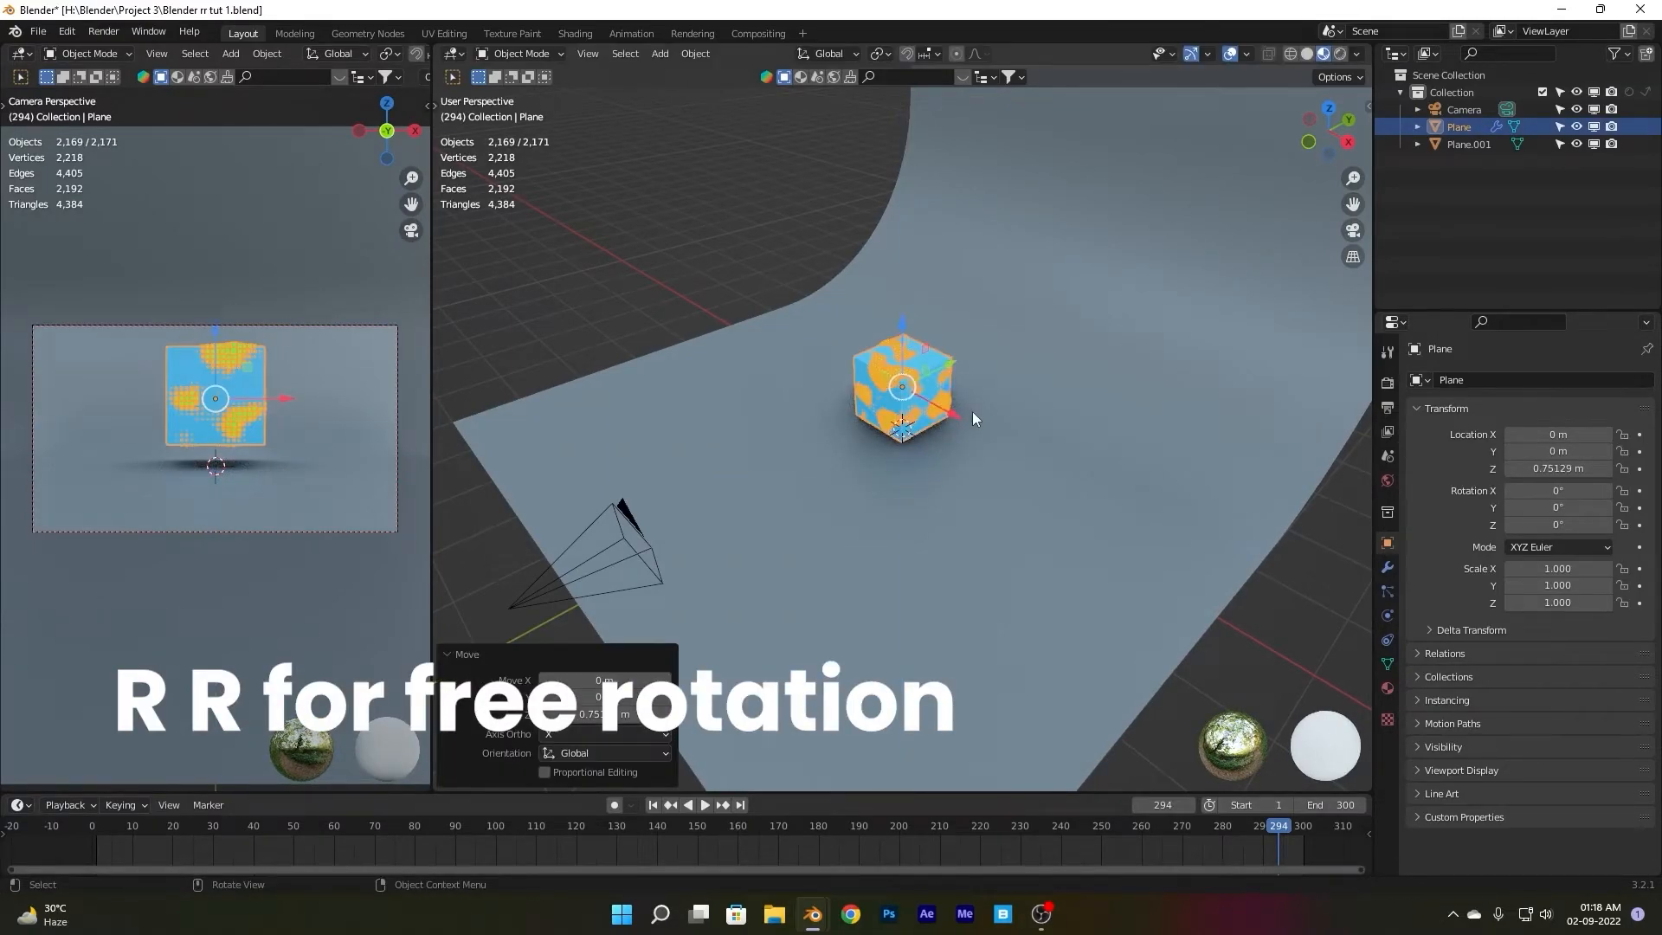
- Rotate the cube freely to about 51°, 29° and -14° on X, Y and Z, and reposition the camera
middle_drag(968, 408, 938, 370)
key(r)
key(r)
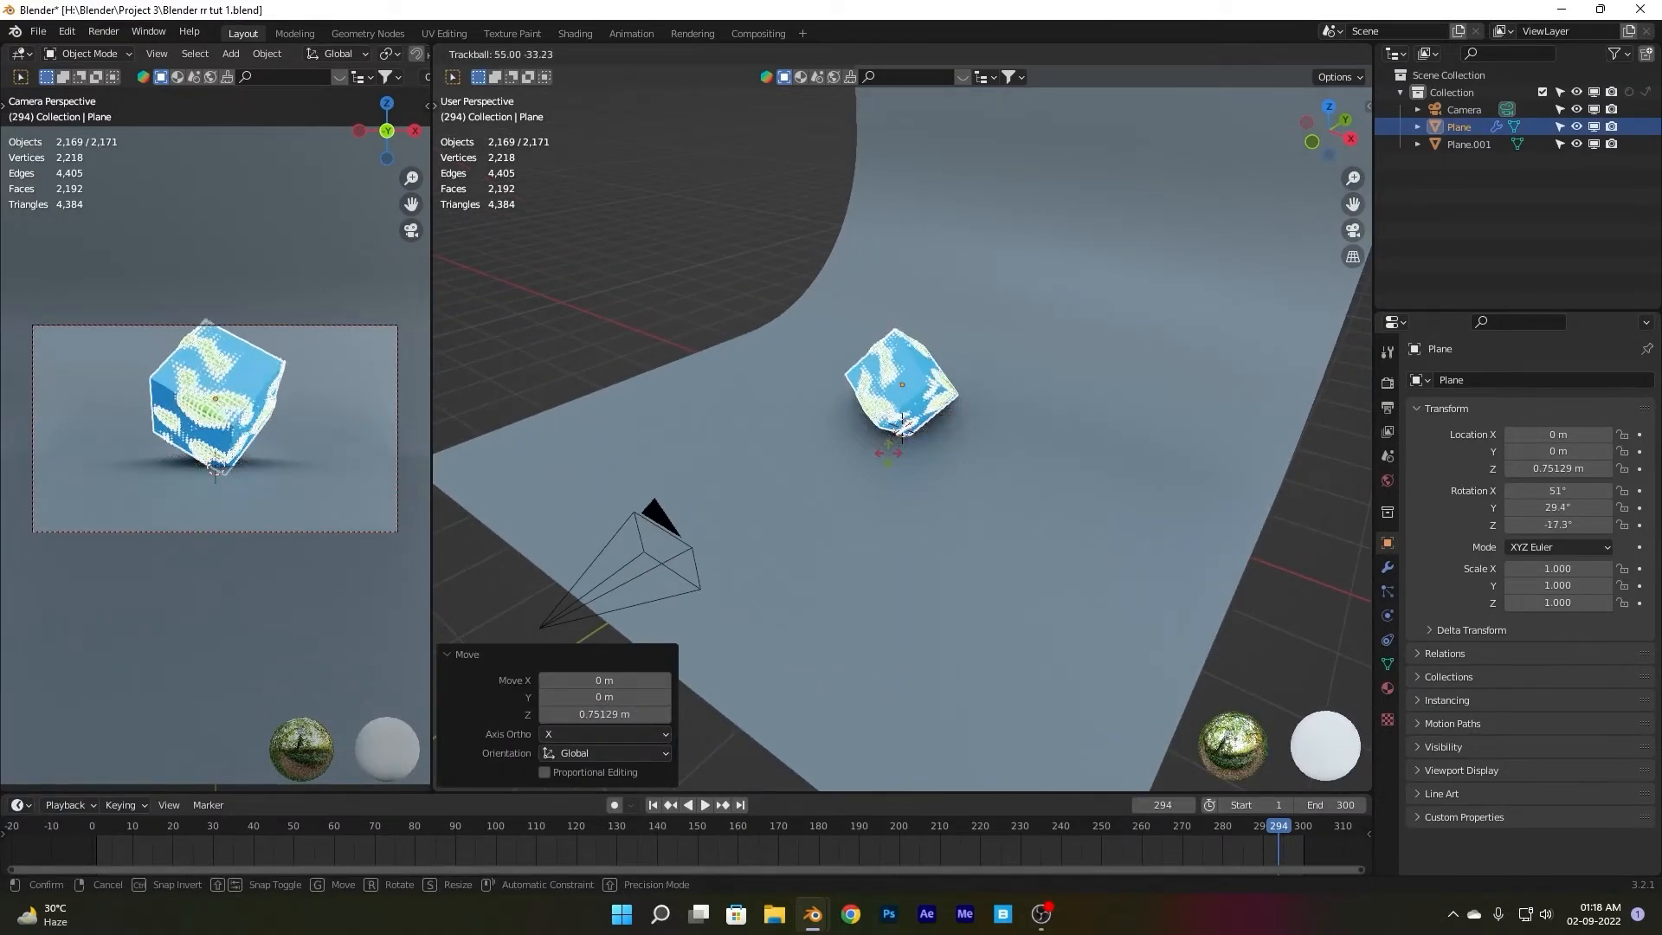
click(900, 454)
click(637, 537)
key(g)
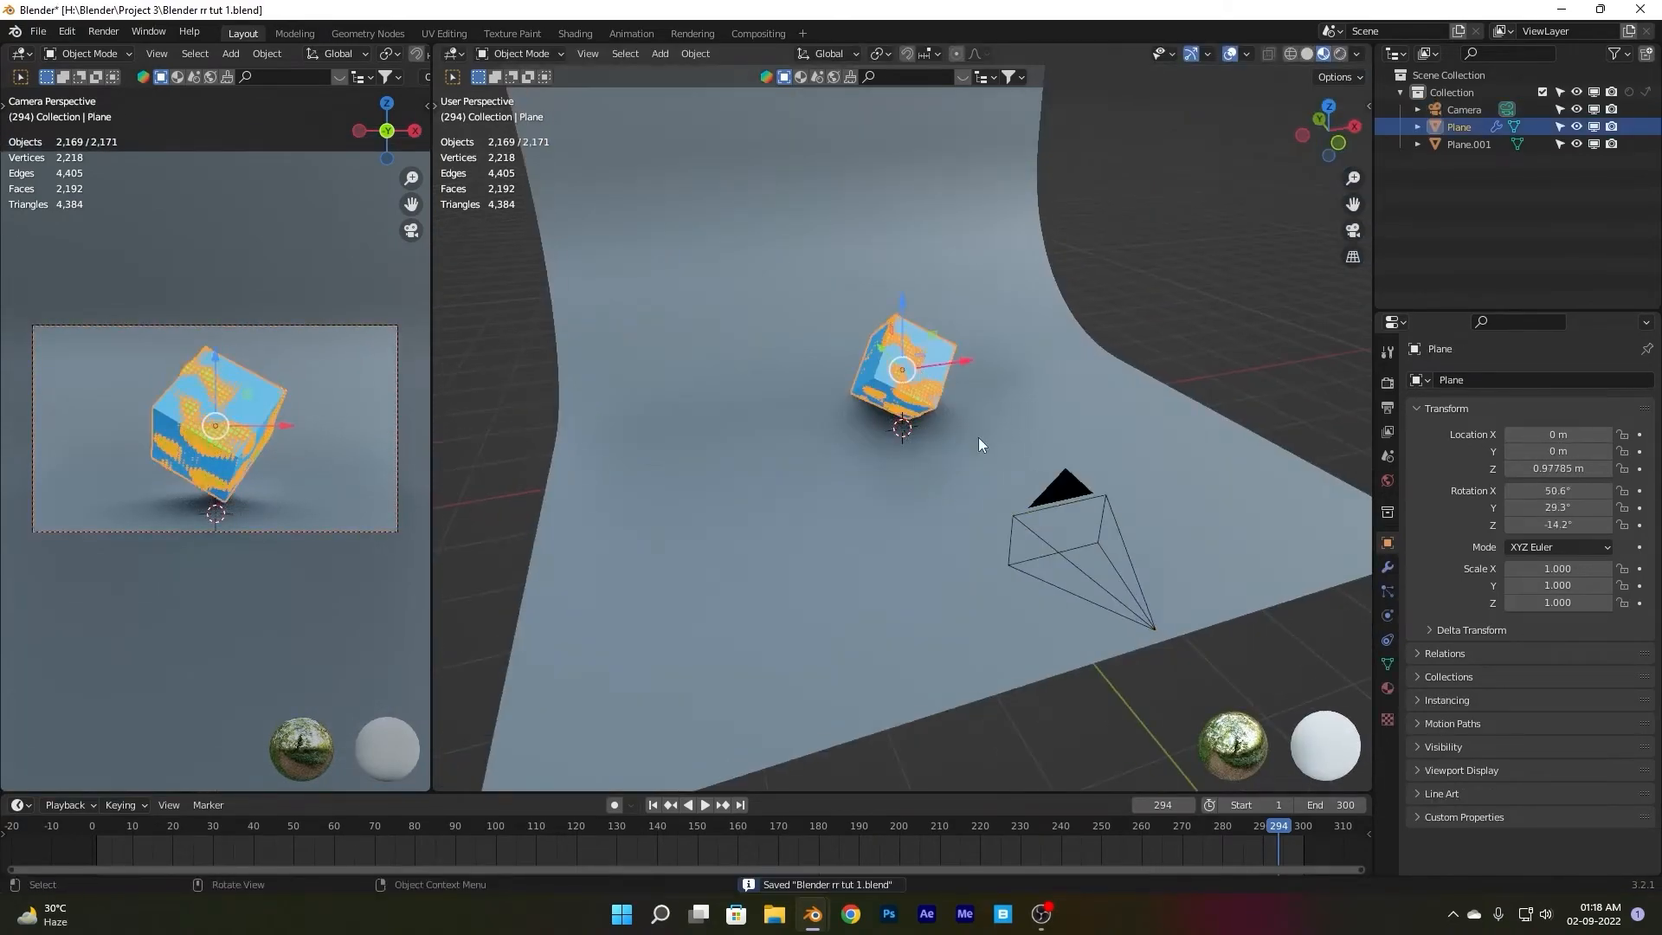
- Change the Main cube material to a dark base color with Metallic 1 and Roughness about 0.22
click(1387, 688)
scroll(1470, 578, down, 5)
click(1576, 582)
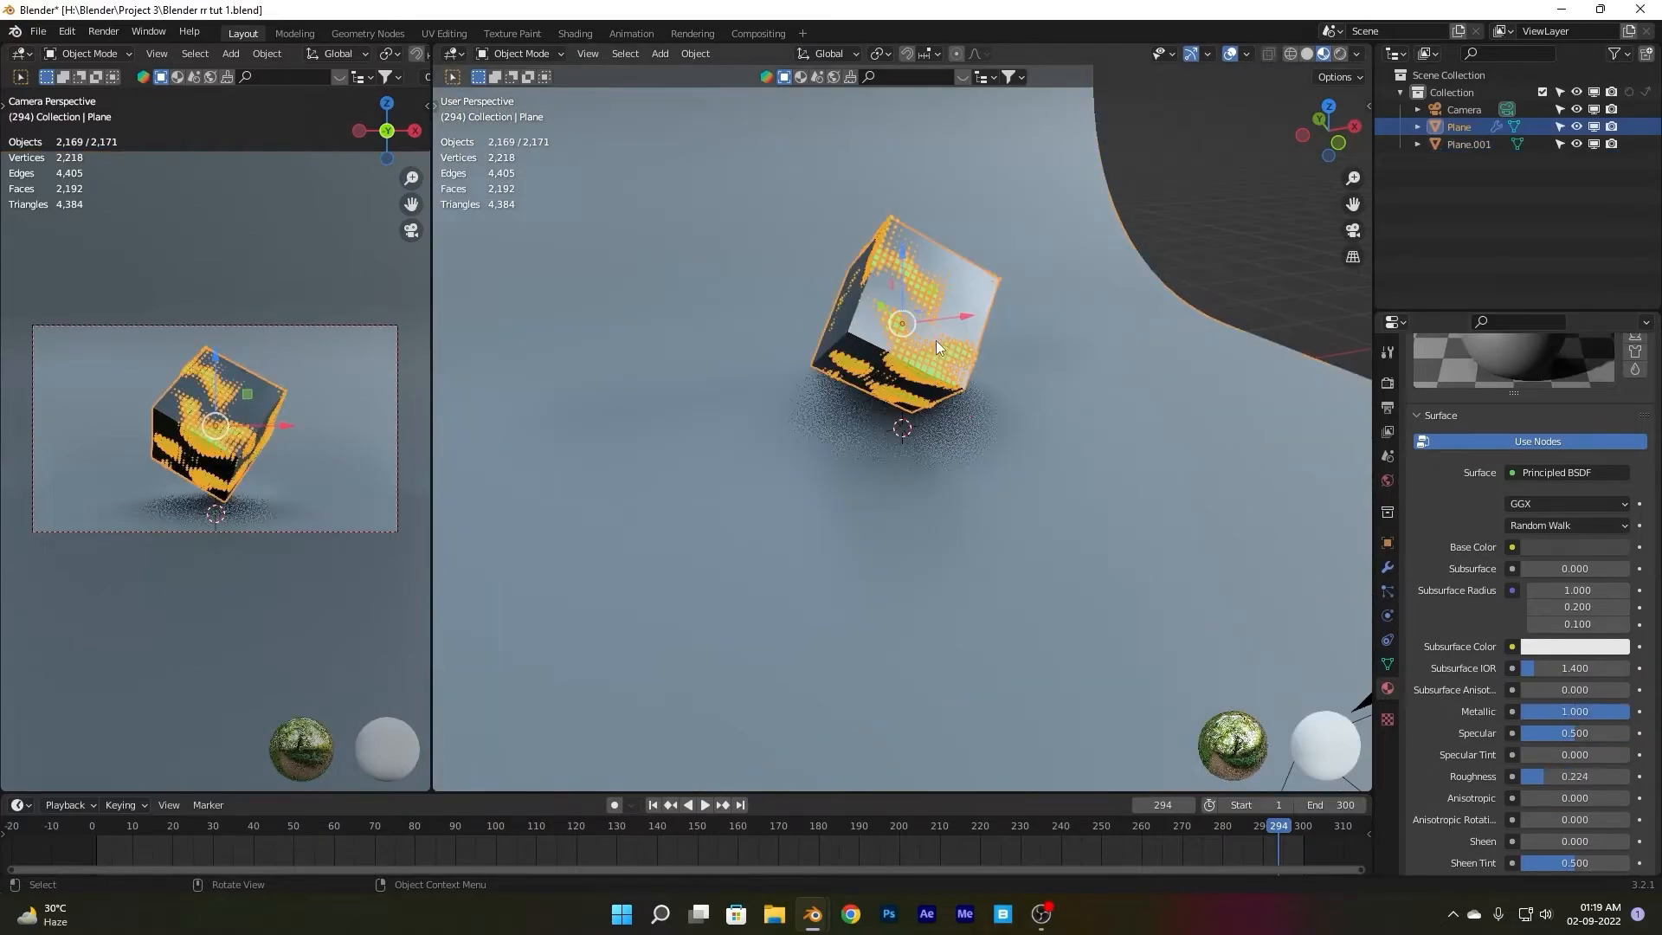
- Change the Small cubes material to an orange base color with Metallic 1 and Roughness about 0.08
scroll(1463, 767, down, 1)
drag(1510, 439, 1518, 445)
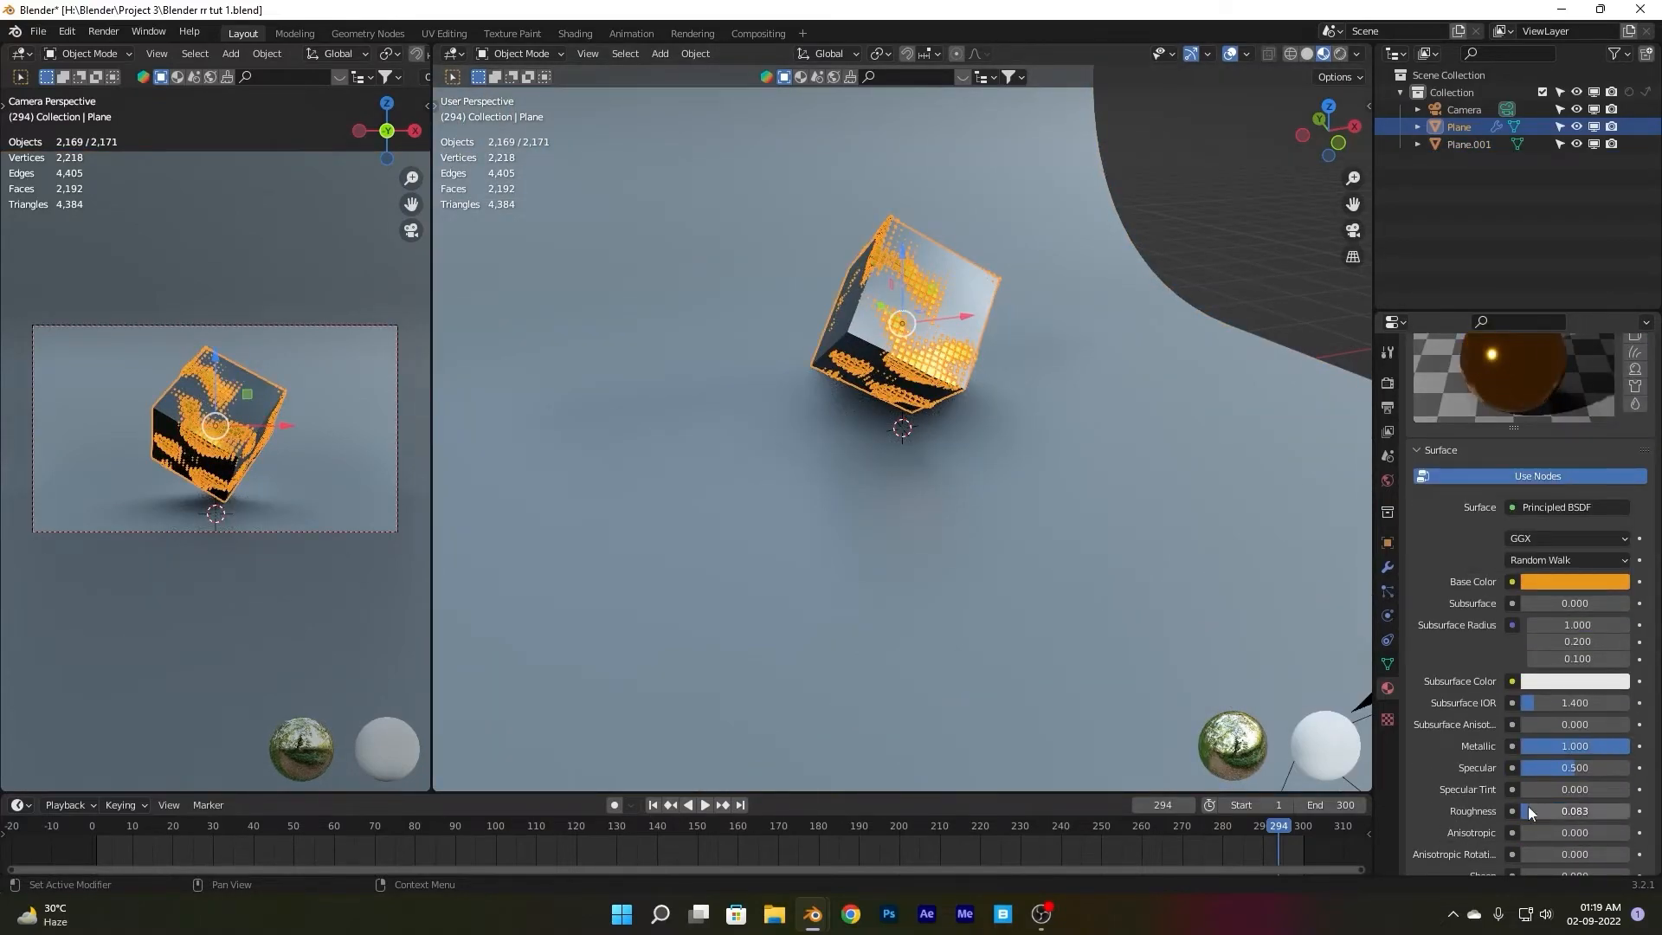
key(alt+a)
- Preview the animation with the main viewport in Solid shading and save the file
middle_drag(1125, 381, 879, 351)
key(space)
scroll(879, 351, down, 2)
key(z)
middle_drag(1054, 359, 854, 468)
scroll(792, 391, down, 4)
key(ctrl+s)
key(space)
scroll(853, 468, up, 3)
scroll(289, 56, down, 5)
- Show the camera view in Rendered shading and use an Environment Texture as the world's background color
click(399, 53)
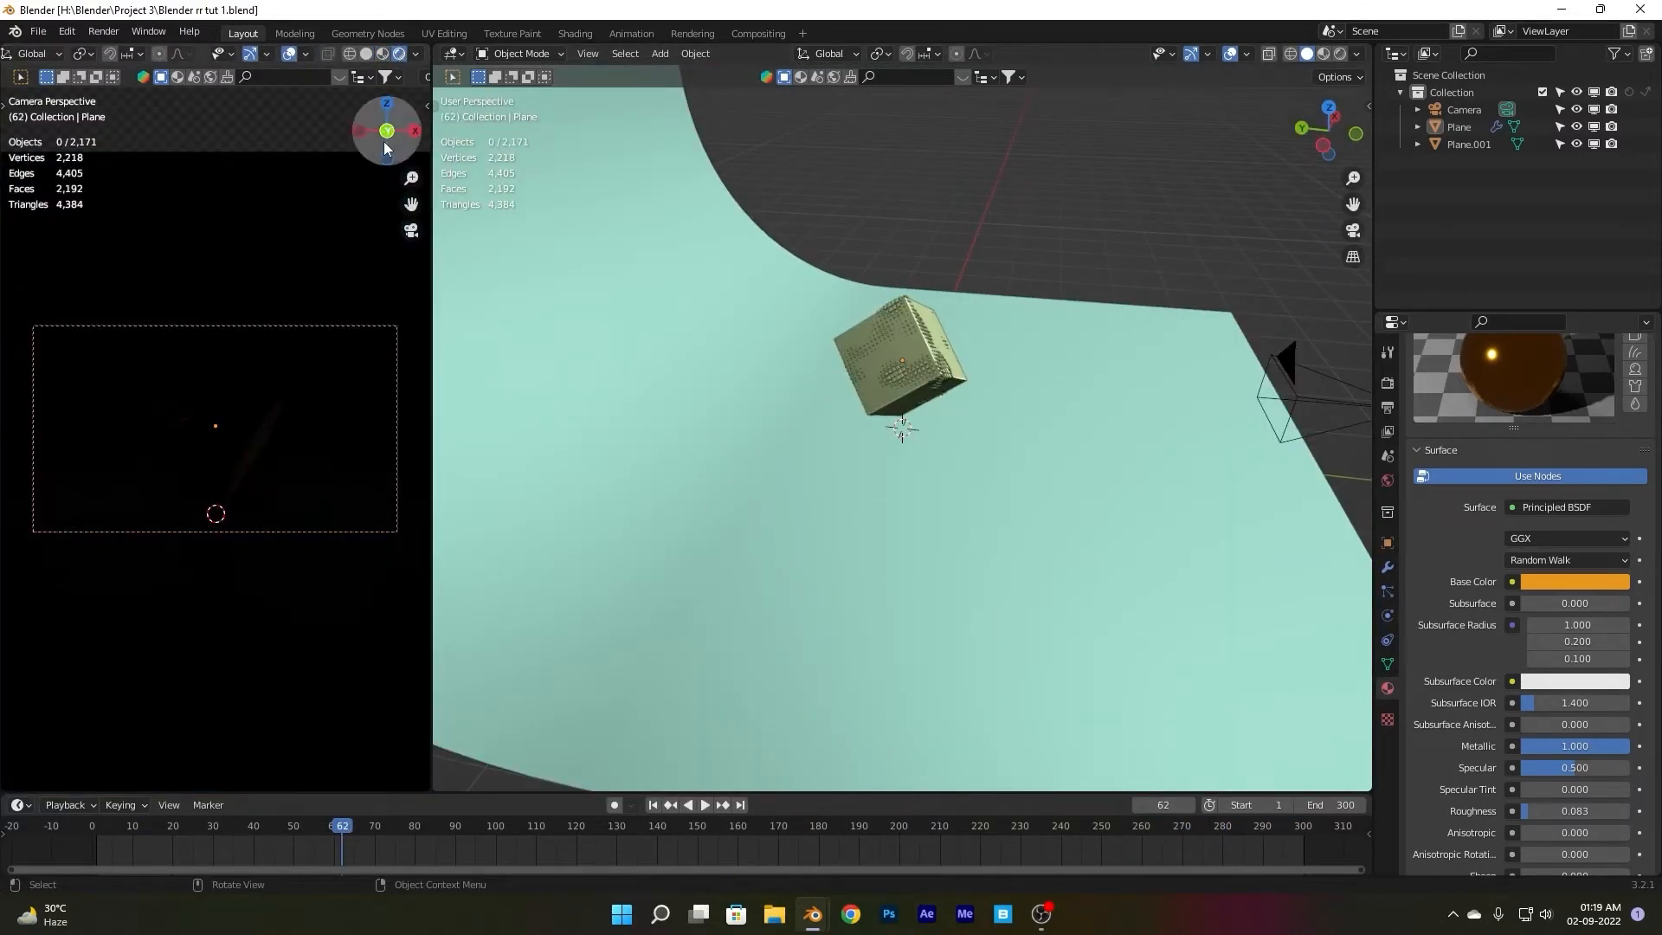
click(1387, 480)
click(1566, 496)
click(1186, 579)
- Try images from the HDRI folder as the world environment, including teufelsberg_lookout_4k.exr
click(1595, 518)
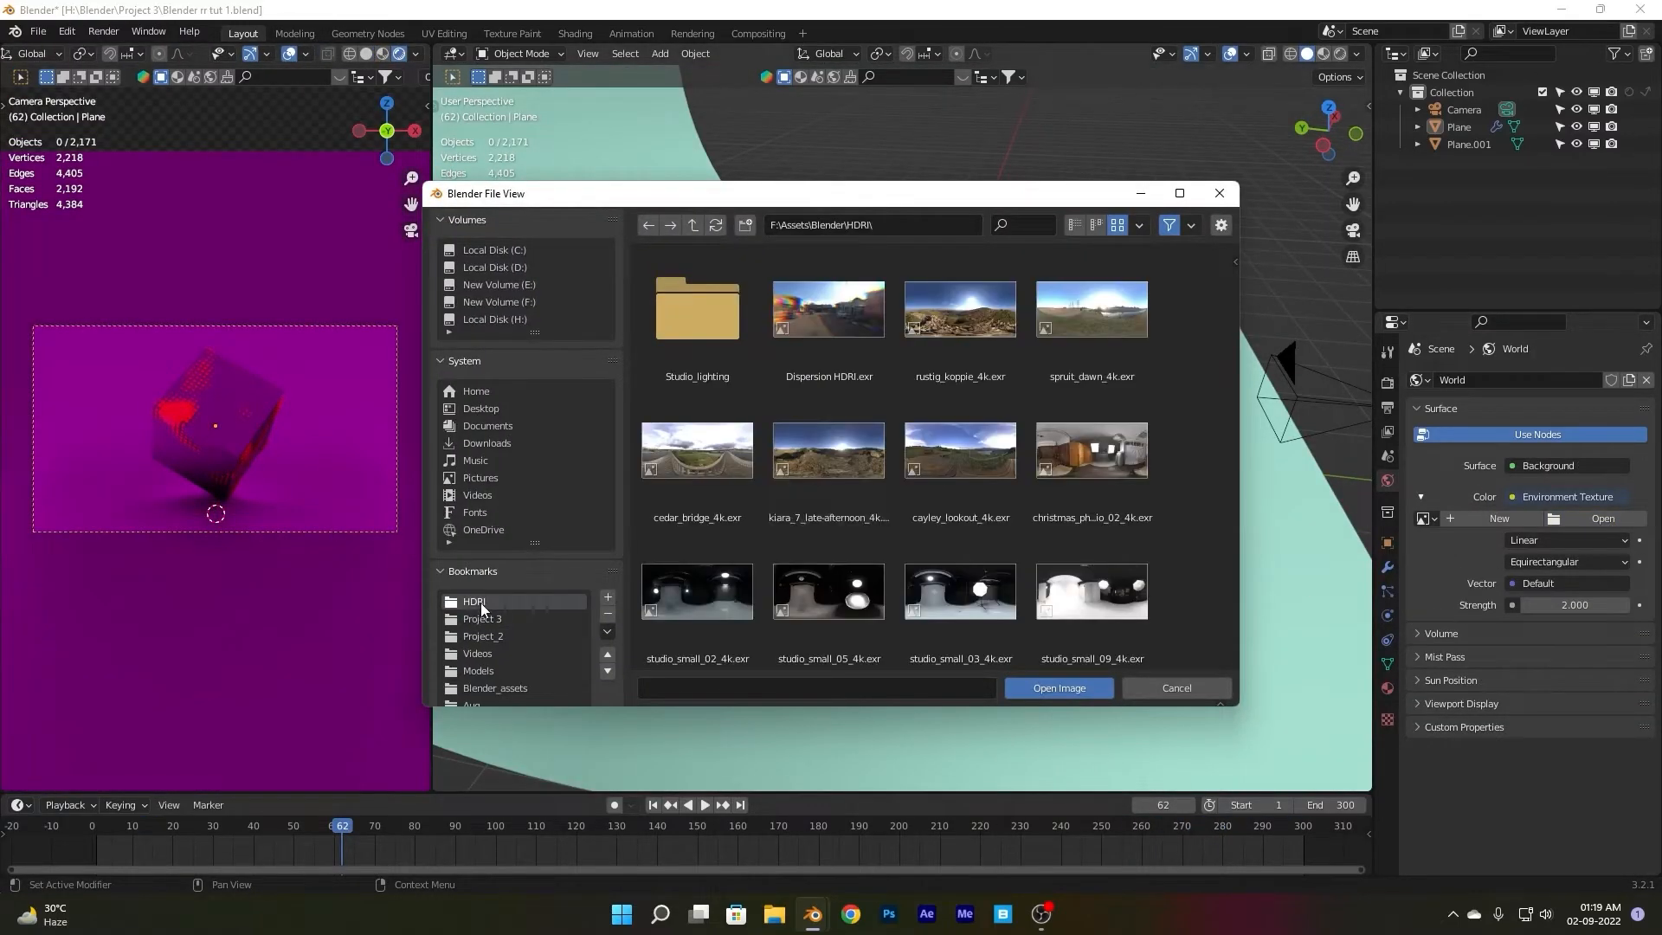
scroll(863, 447, down, 3)
click(697, 495)
click(1058, 687)
click(1622, 518)
click(828, 428)
click(1058, 688)
- Try christmas_photo_studio_04_4k.exr and cayley_lookout_4k.exr as the world environment image
click(1621, 518)
click(960, 429)
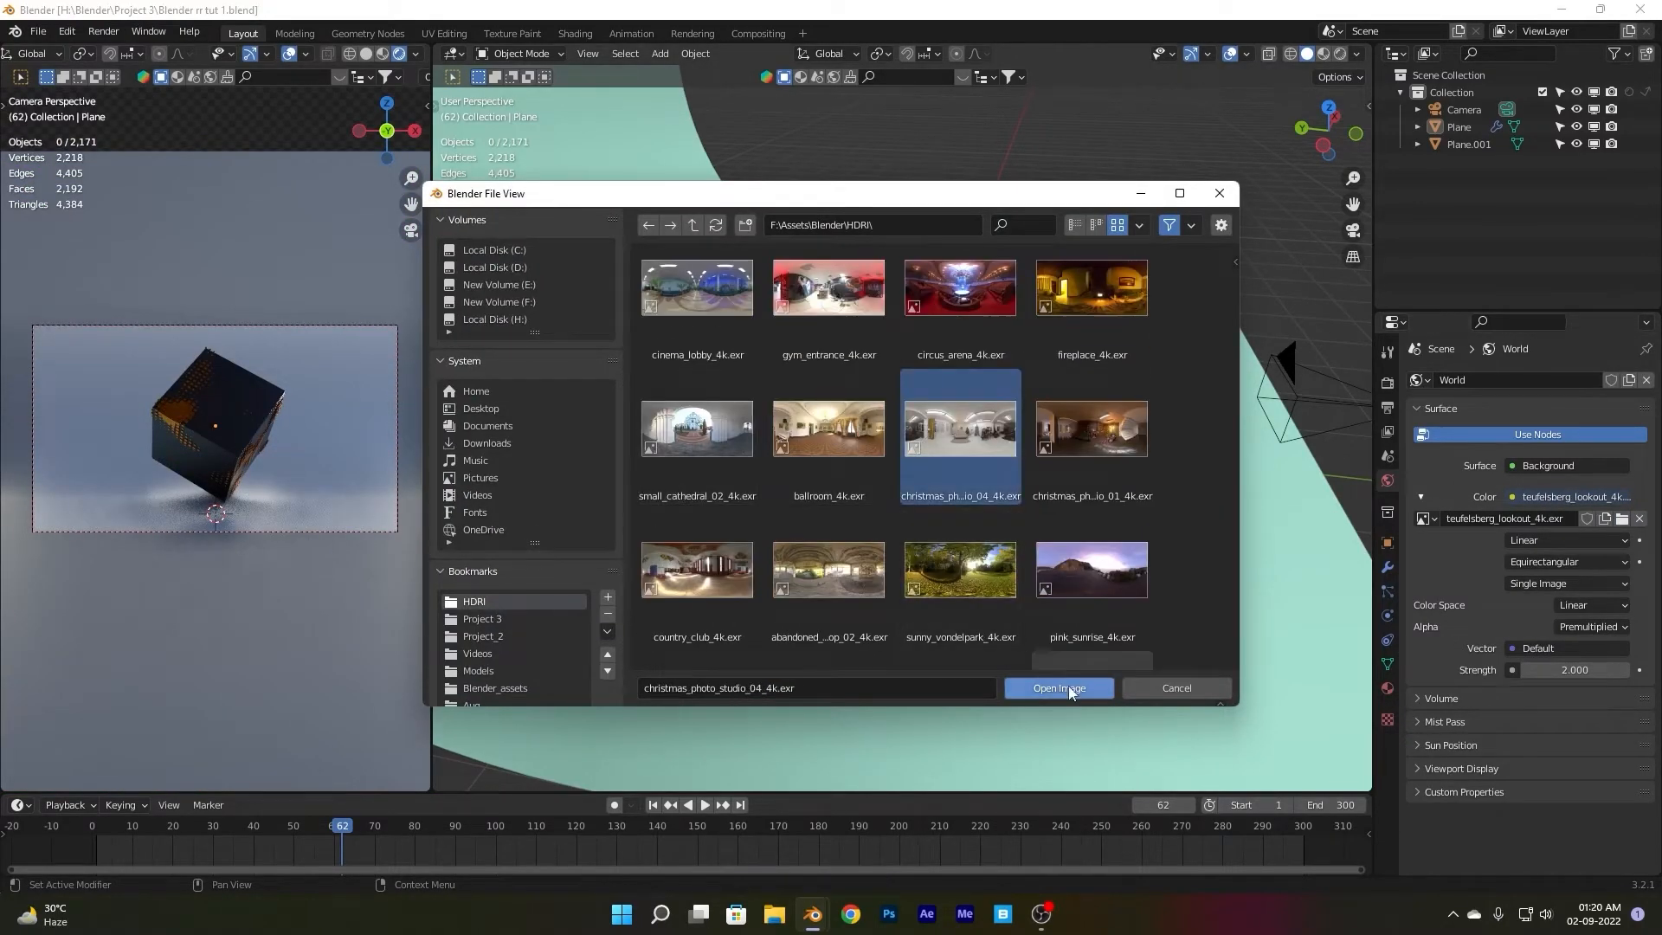
click(1060, 688)
click(1621, 518)
scroll(960, 415, up, 2)
click(960, 407)
click(1059, 688)
- Load cedar_bridge_4k.exr as the world environment image
click(1621, 518)
click(696, 450)
click(1069, 692)
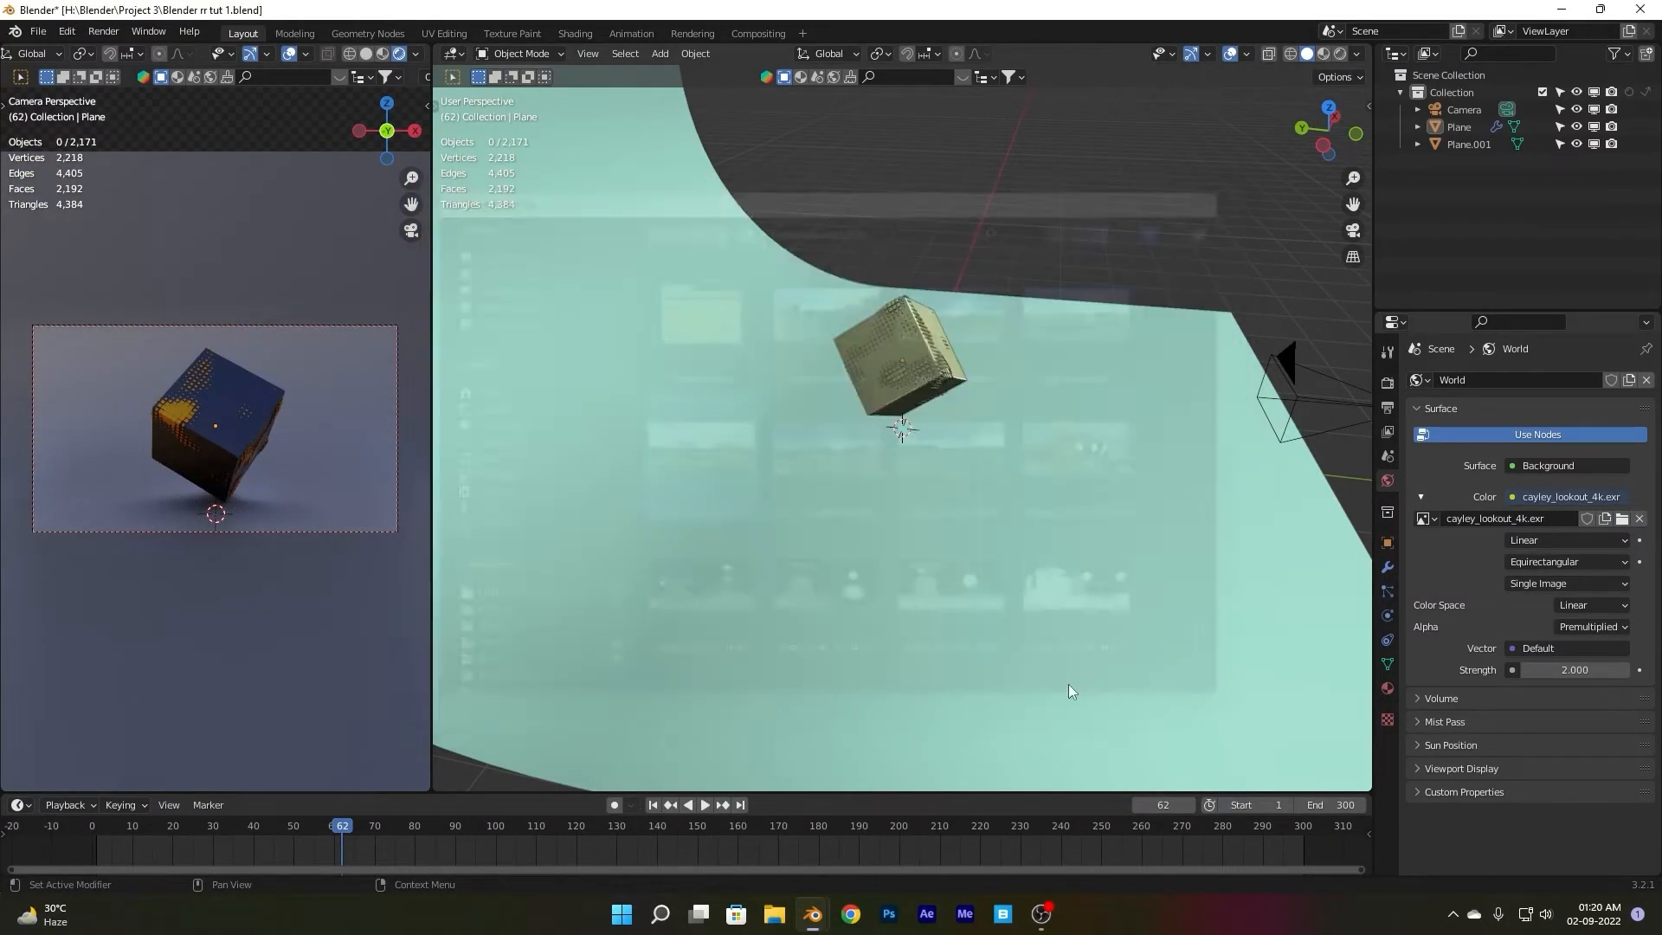
- Render the current frame as a still image, inspect it, and put the render window away
scroll(886, 313, down, 3)
middle_drag(887, 313, 791, 308)
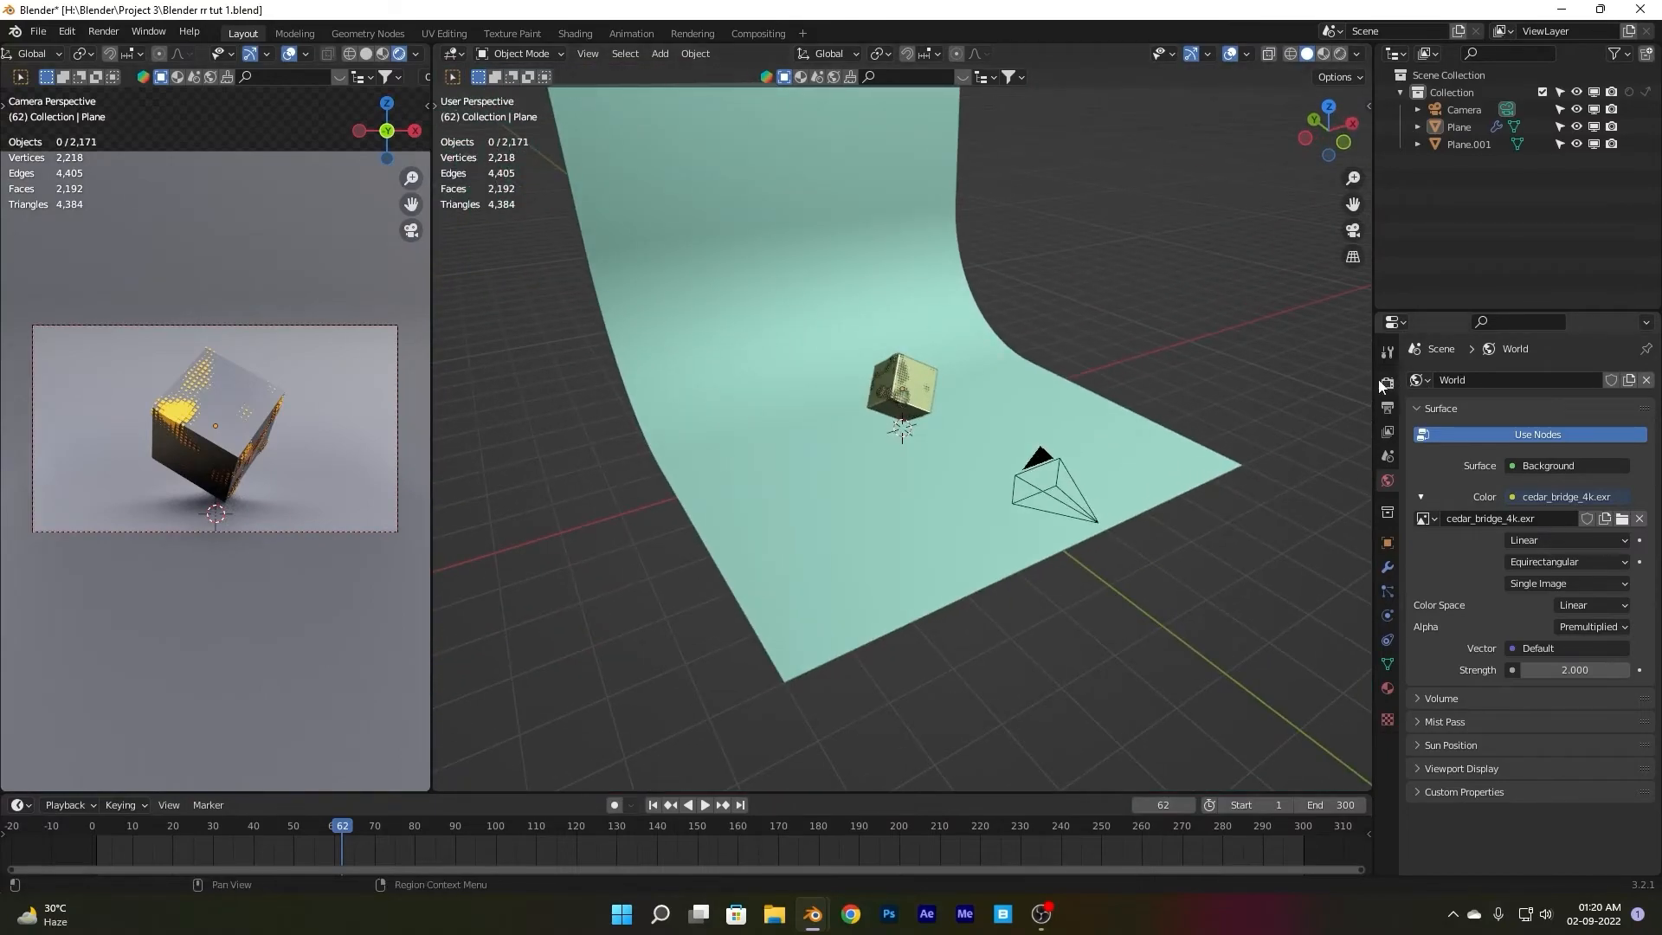
key(F12)
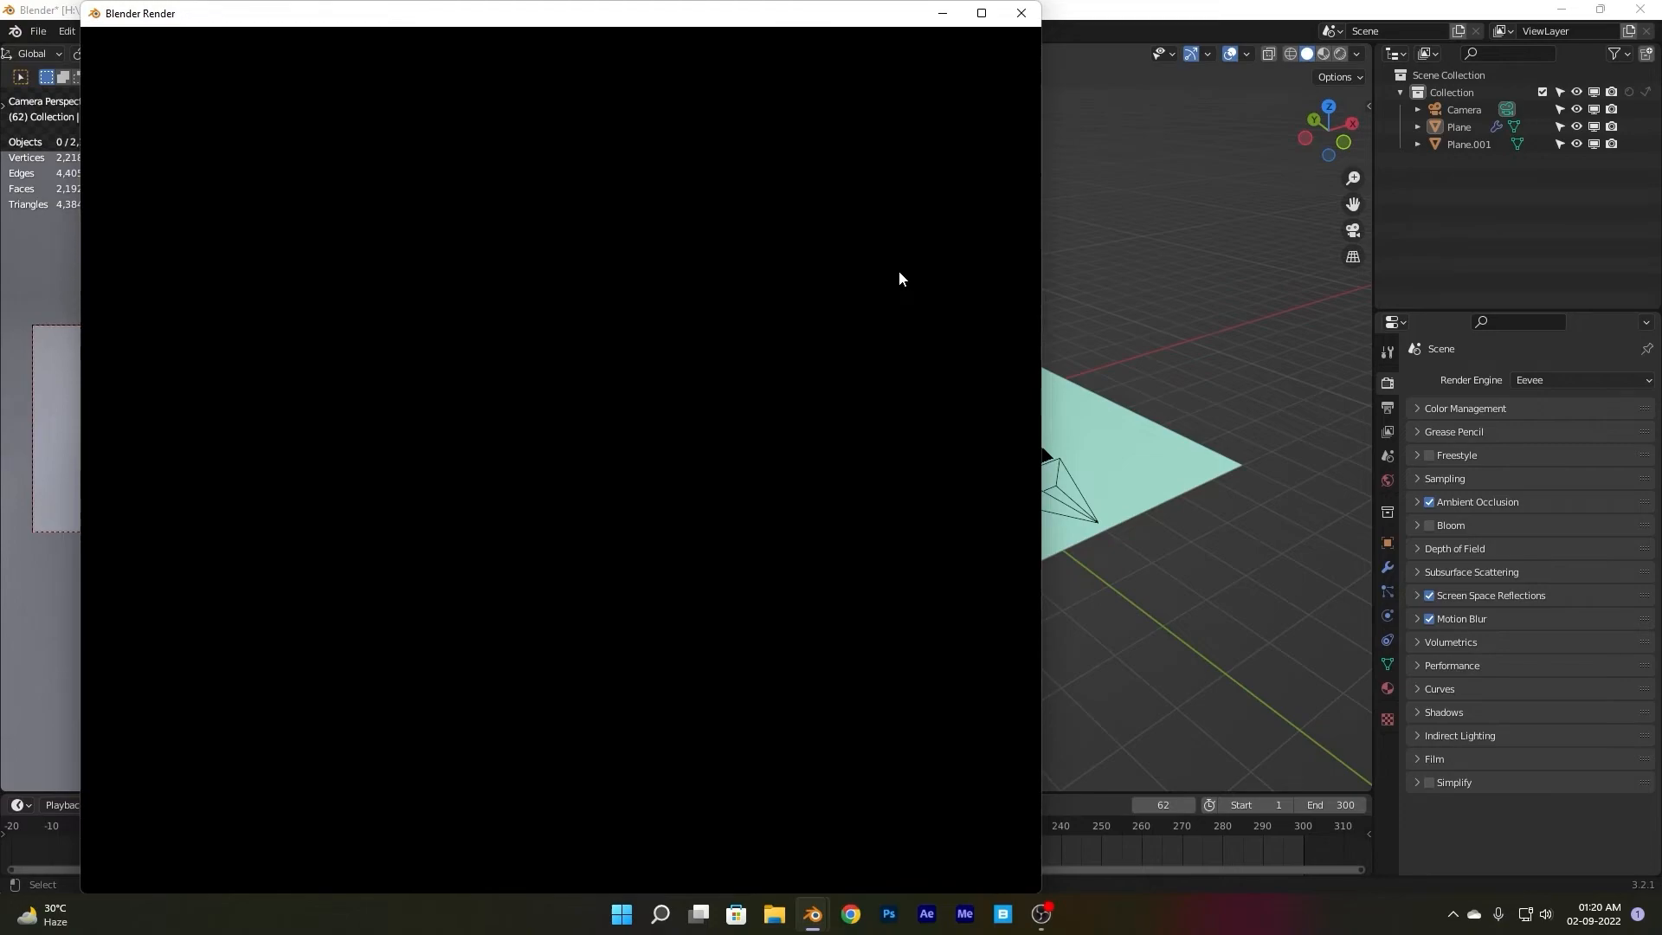
scroll(897, 274, down, 3)
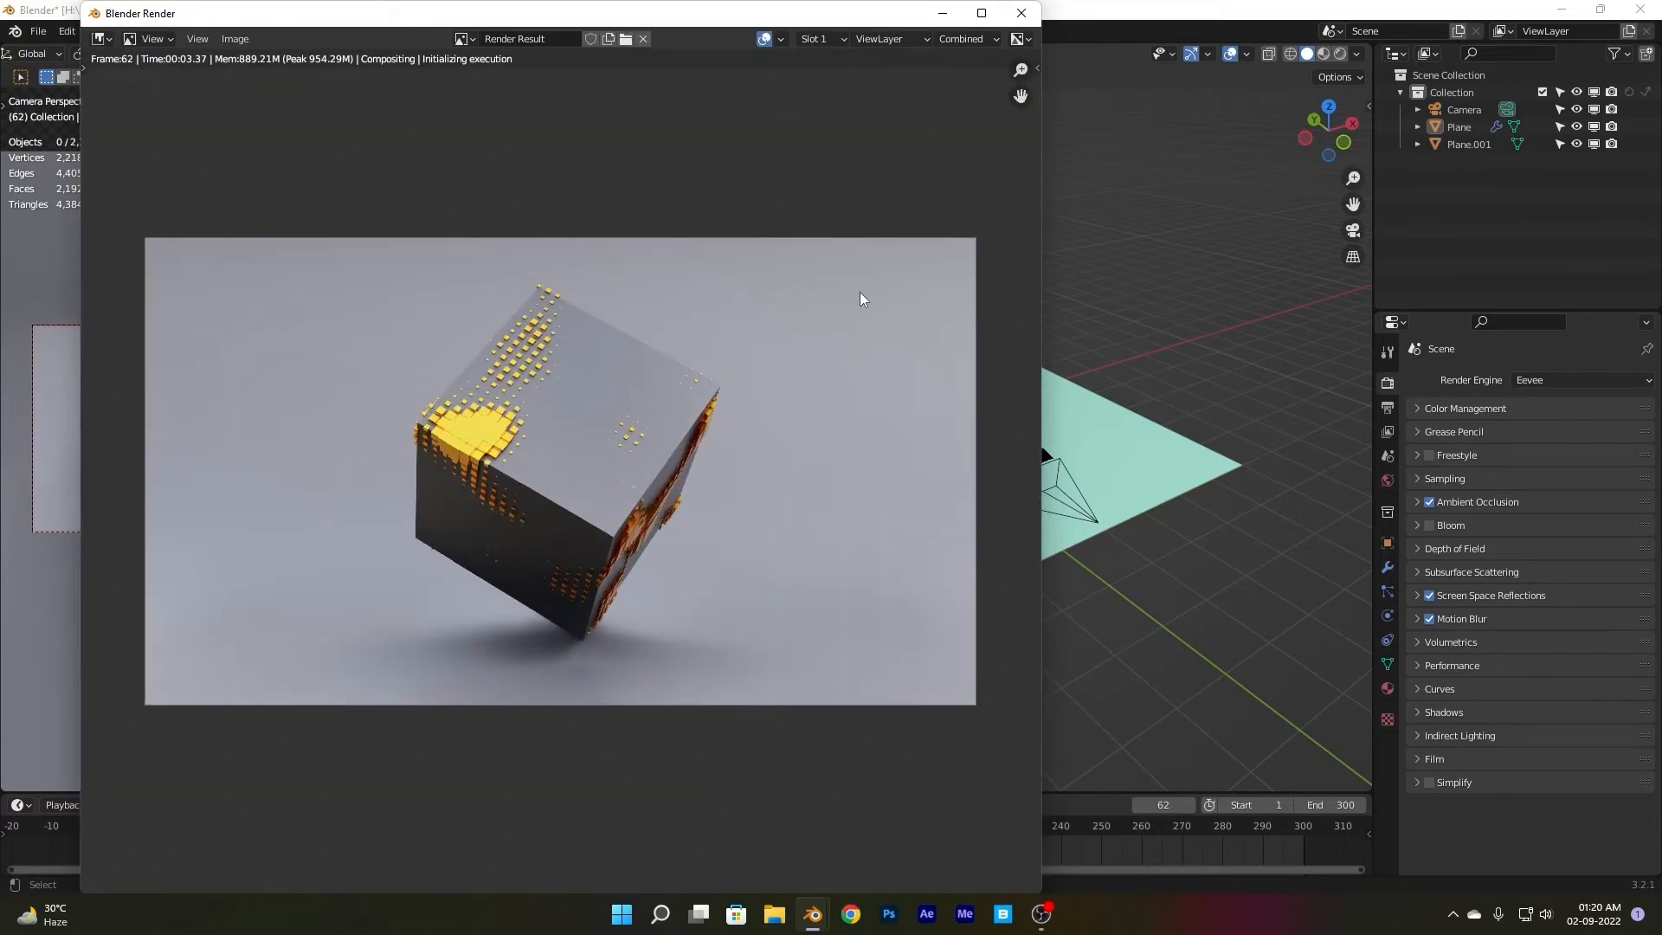
click(945, 13)
- Open the material settings of the curved backdrop
click(1386, 687)
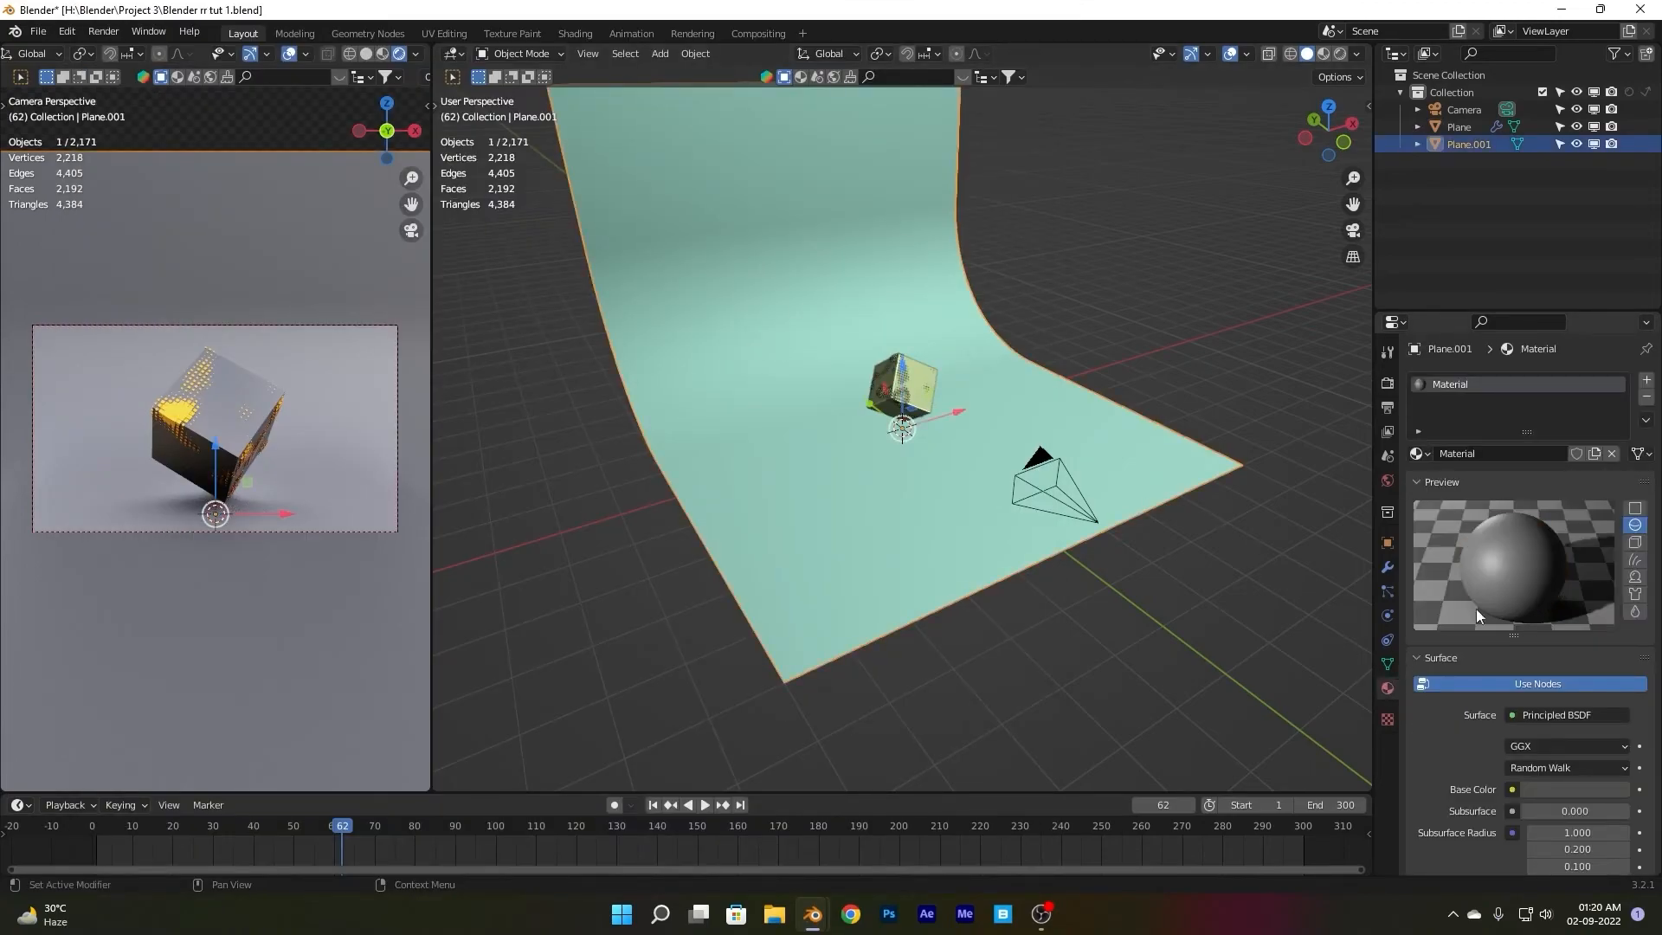